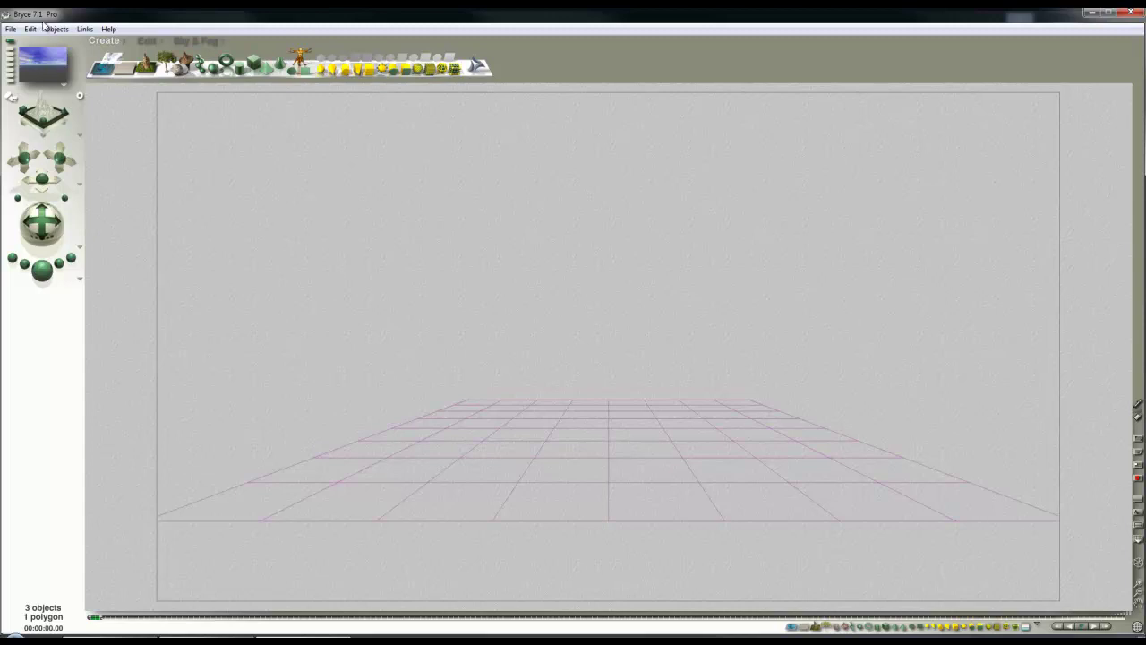
# Step: Set the document resolution to 1511 x 850 with a 1.778:1 aspect ratio
pyautogui.click(10, 28)
pyautogui.click(36, 55)
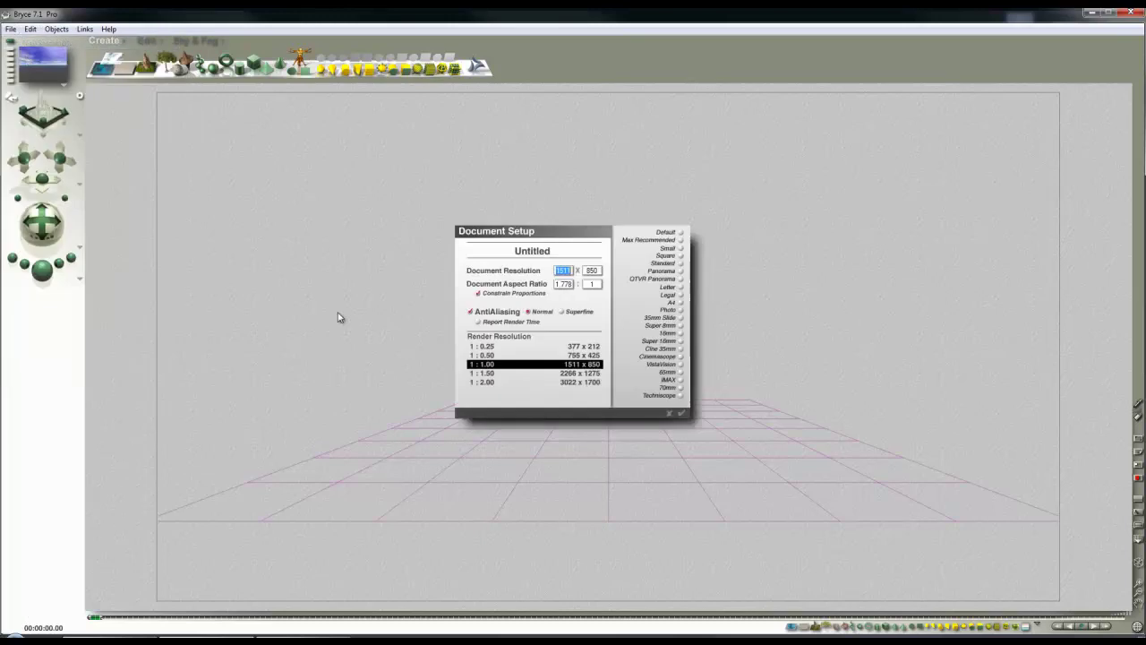
pyautogui.click(680, 414)
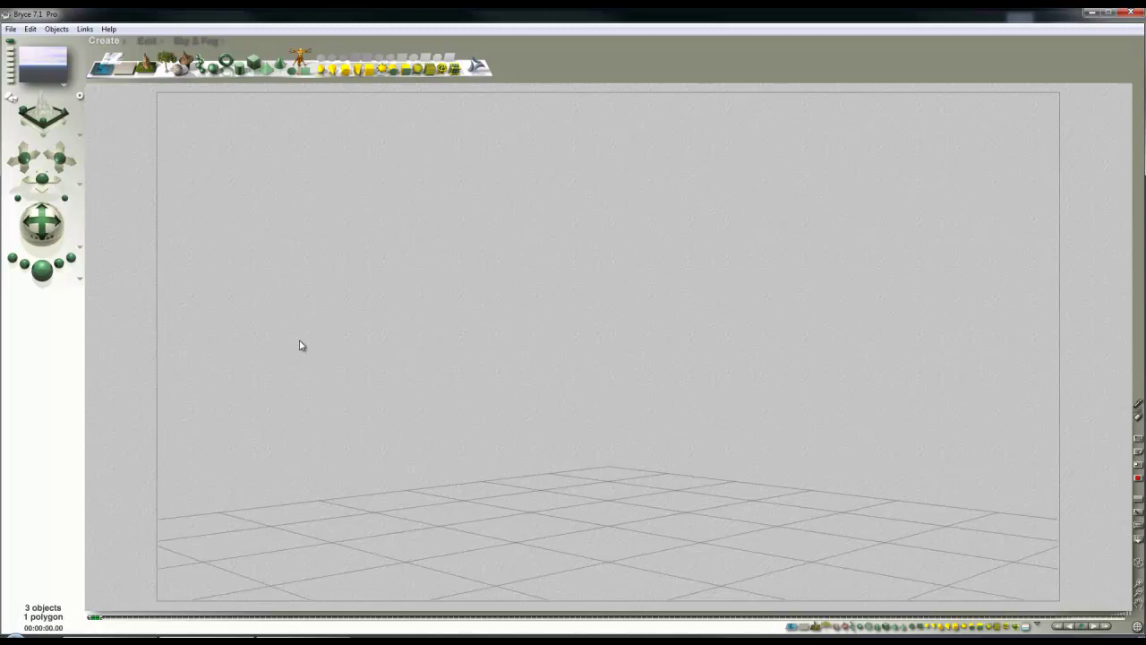
# Step: Cycle through the camera, overhead and side views, ending in overhead view
pyautogui.press('1')
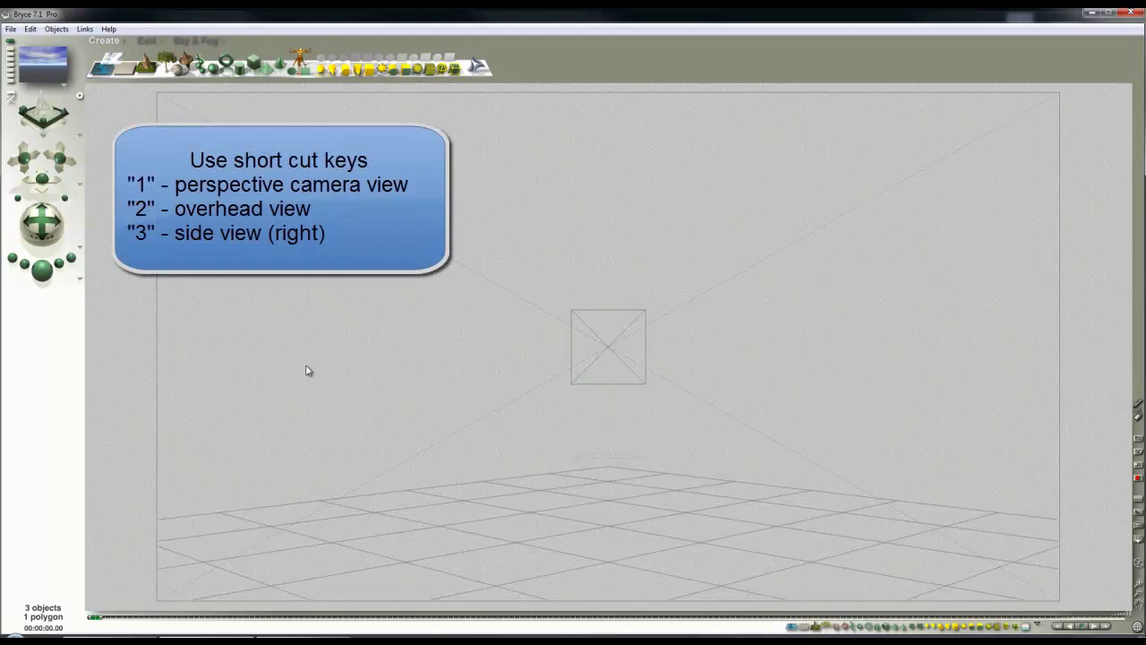
pyautogui.press('1')
pyautogui.press('2')
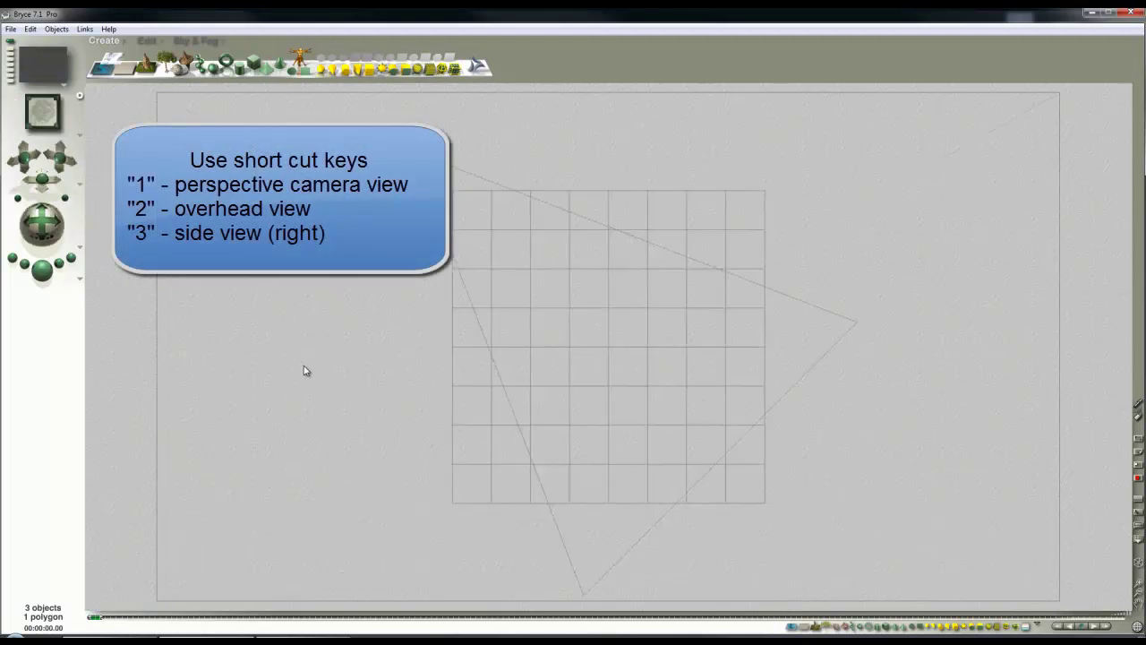
pyautogui.press('3')
pyautogui.press('4')
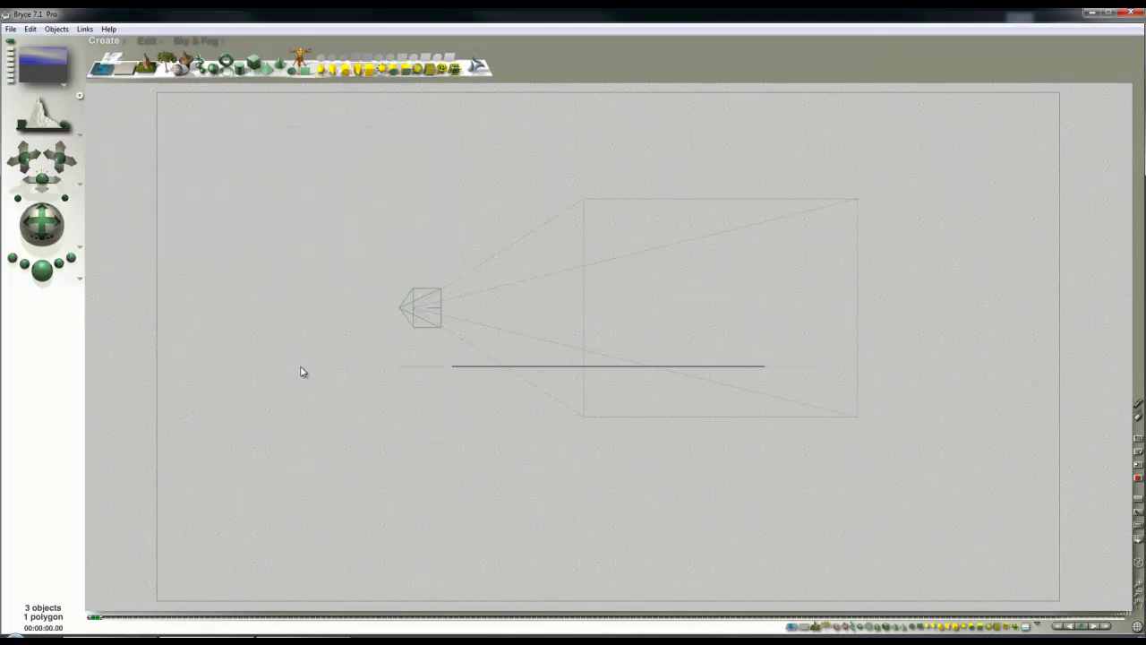
pyautogui.press('2')
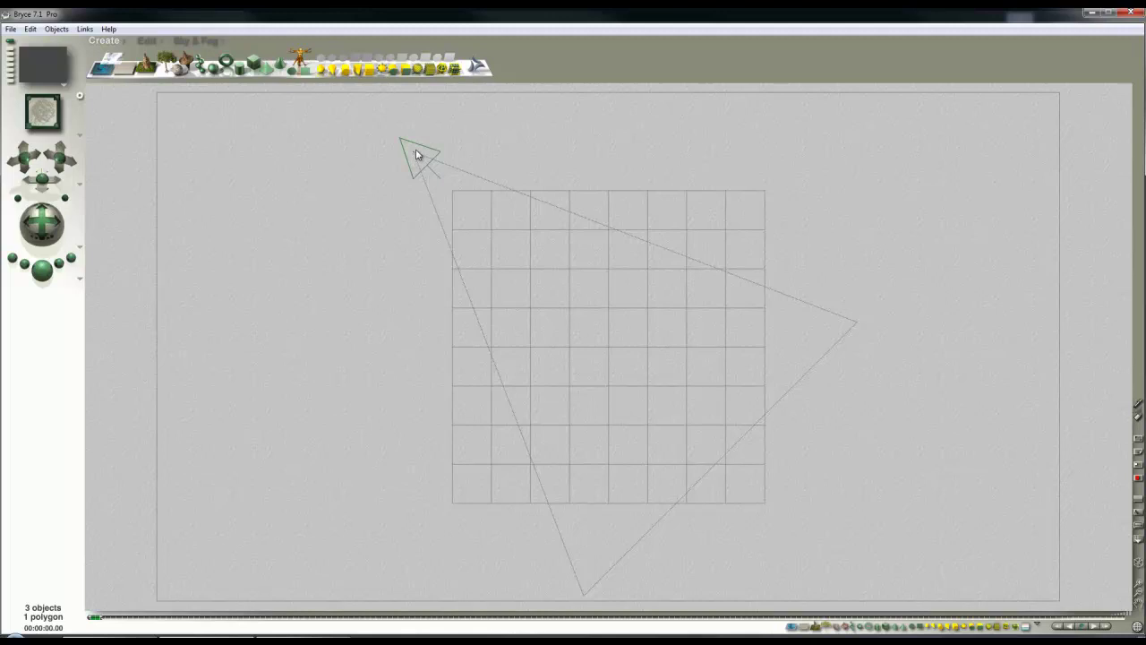
# Step: Move the camera below the grid and rotate it on Y to face the grid
pyautogui.moveTo(416, 155); pyautogui.dragTo(605, 555)
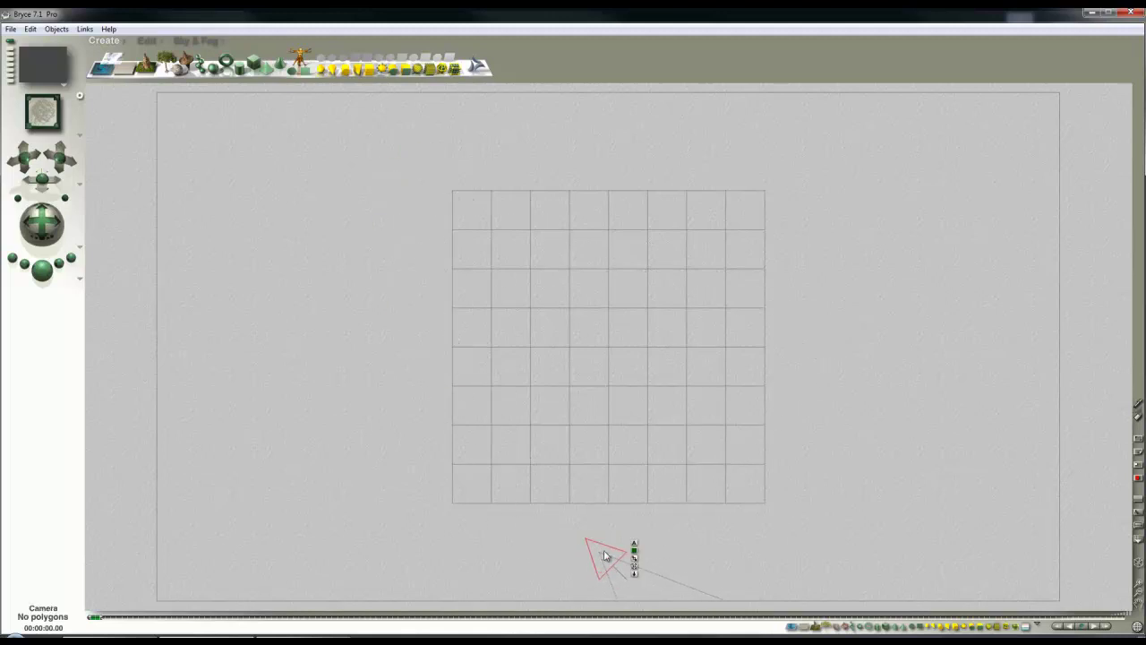
pyautogui.click(147, 40)
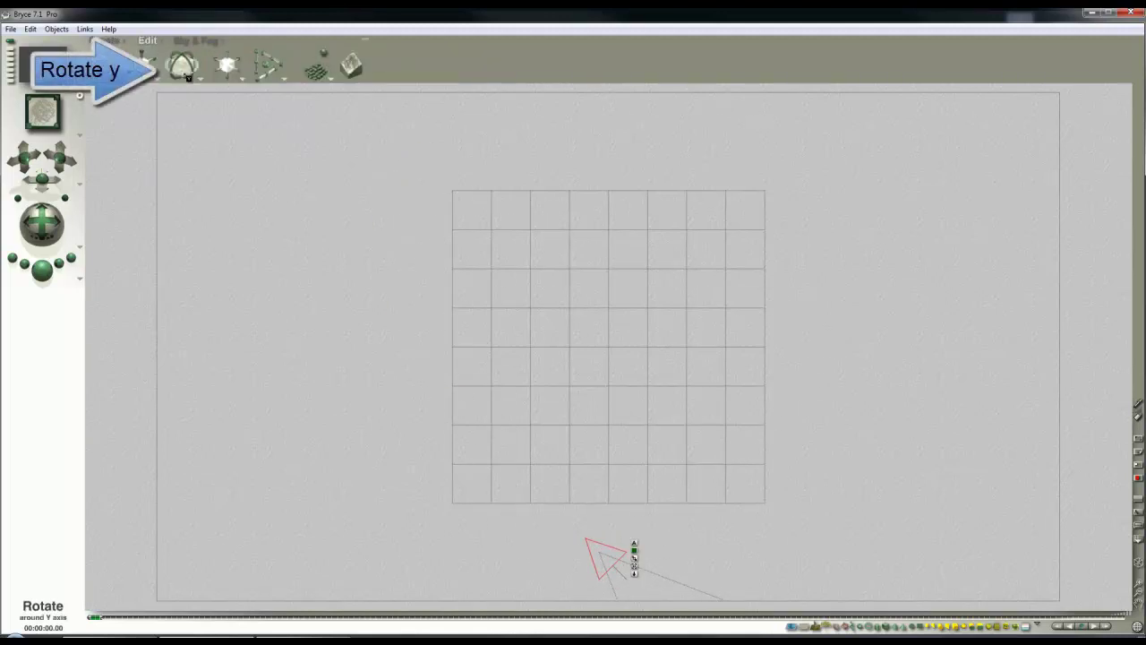
pyautogui.moveTo(188, 77); pyautogui.dragTo(648, 468)
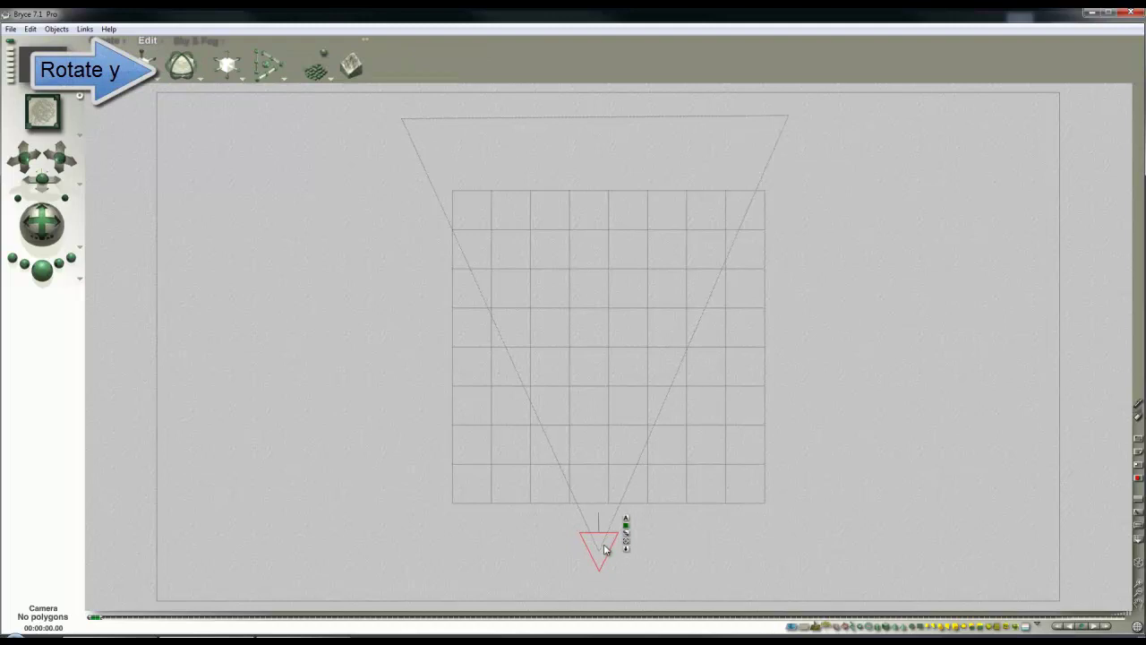
pyautogui.moveTo(604, 549); pyautogui.dragTo(615, 562)
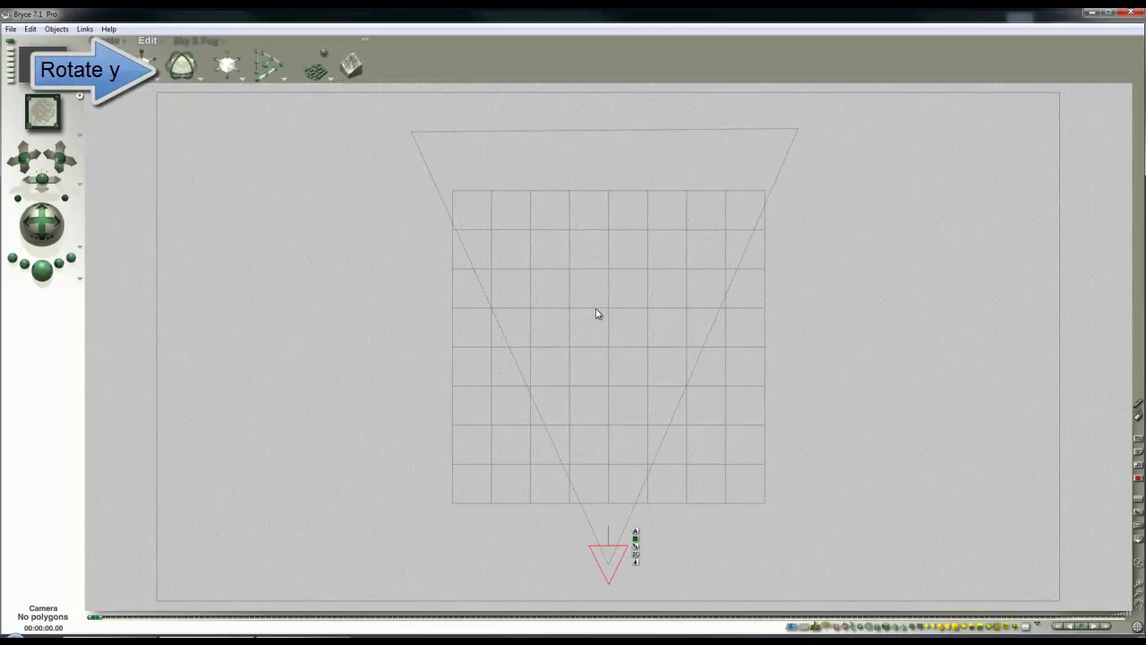
# Step: Render the empty scene from camera view and open the render options
pyautogui.press('1')
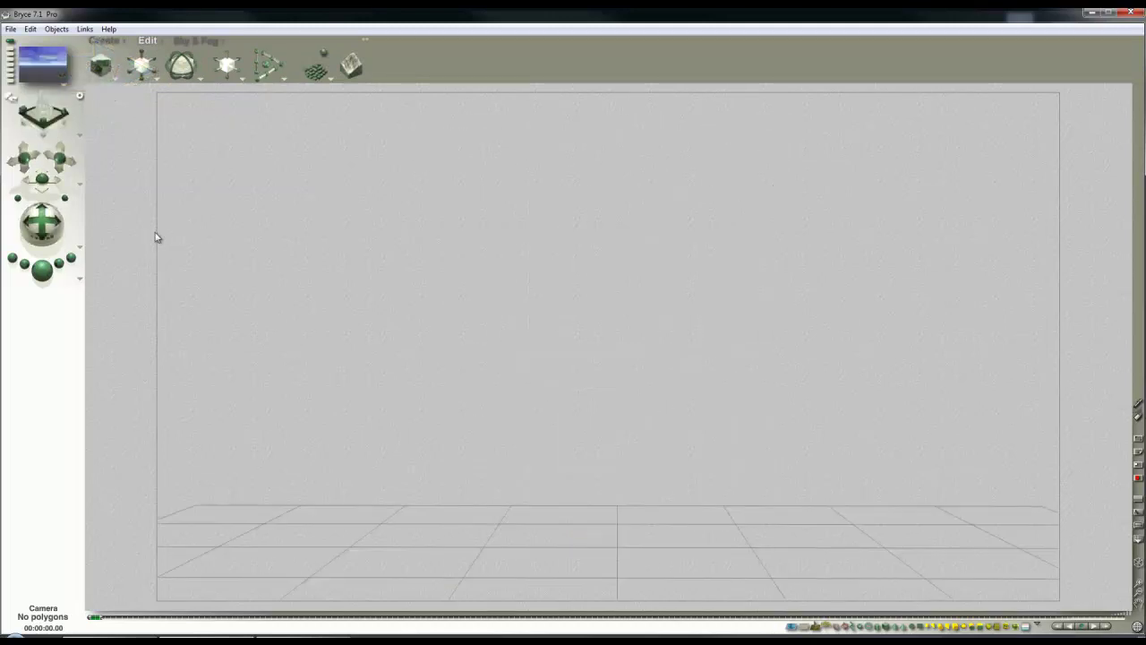
pyautogui.click(41, 269)
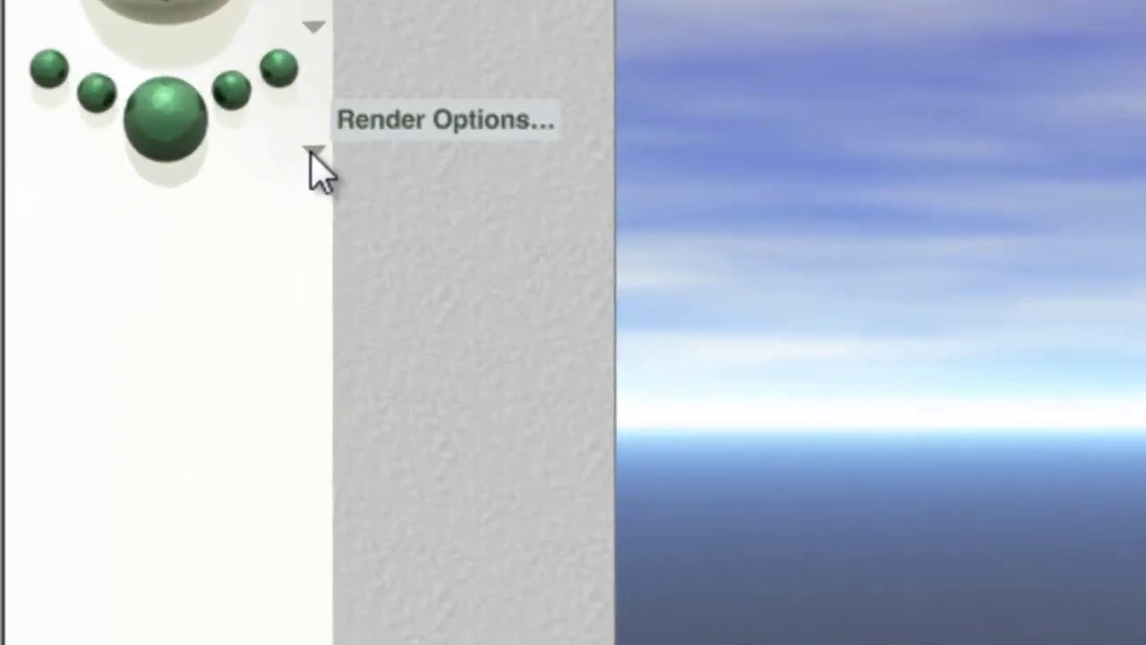
pyautogui.click(315, 151)
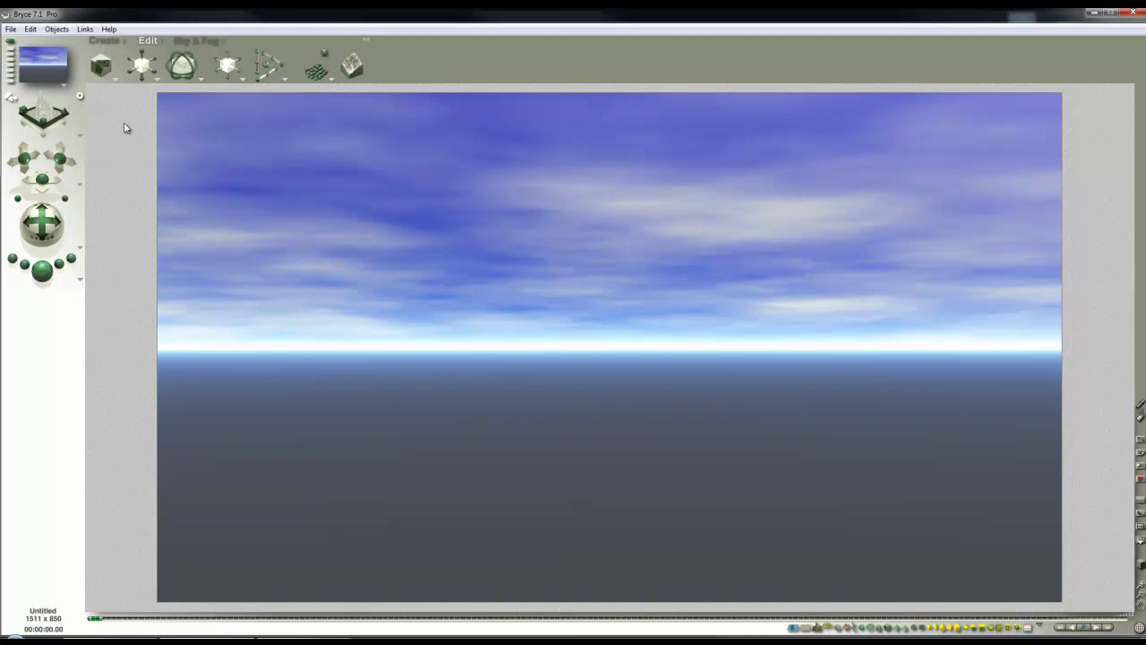
# Step: Create a sphere, trackball the camera to centre it, and test-render it
pyautogui.click(113, 44)
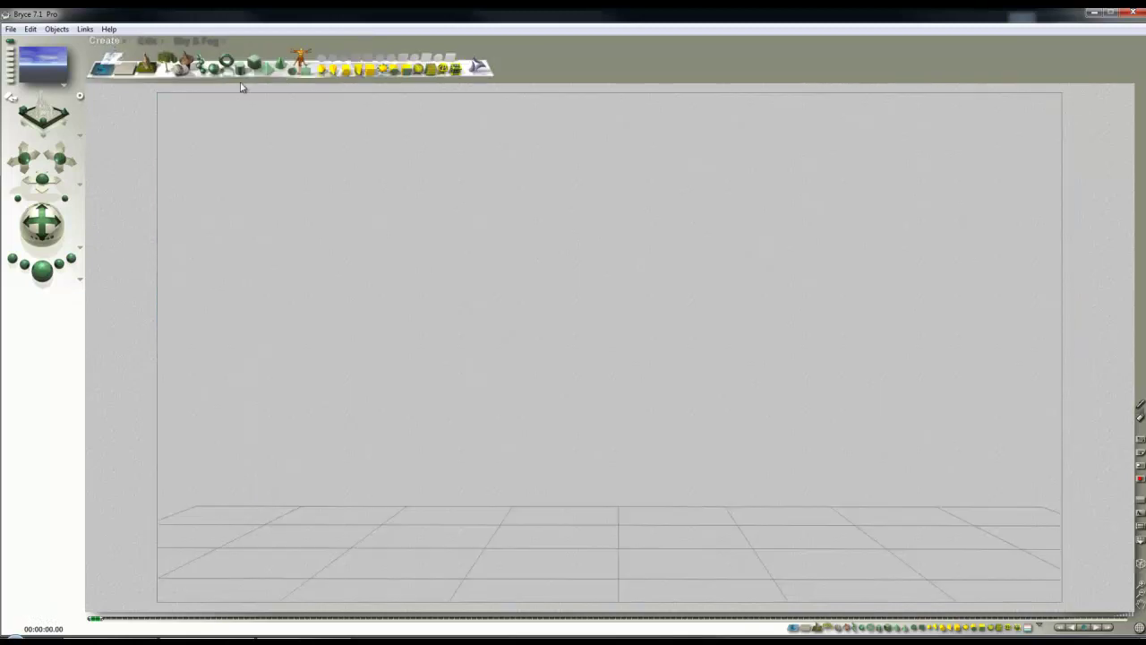
pyautogui.click(215, 69)
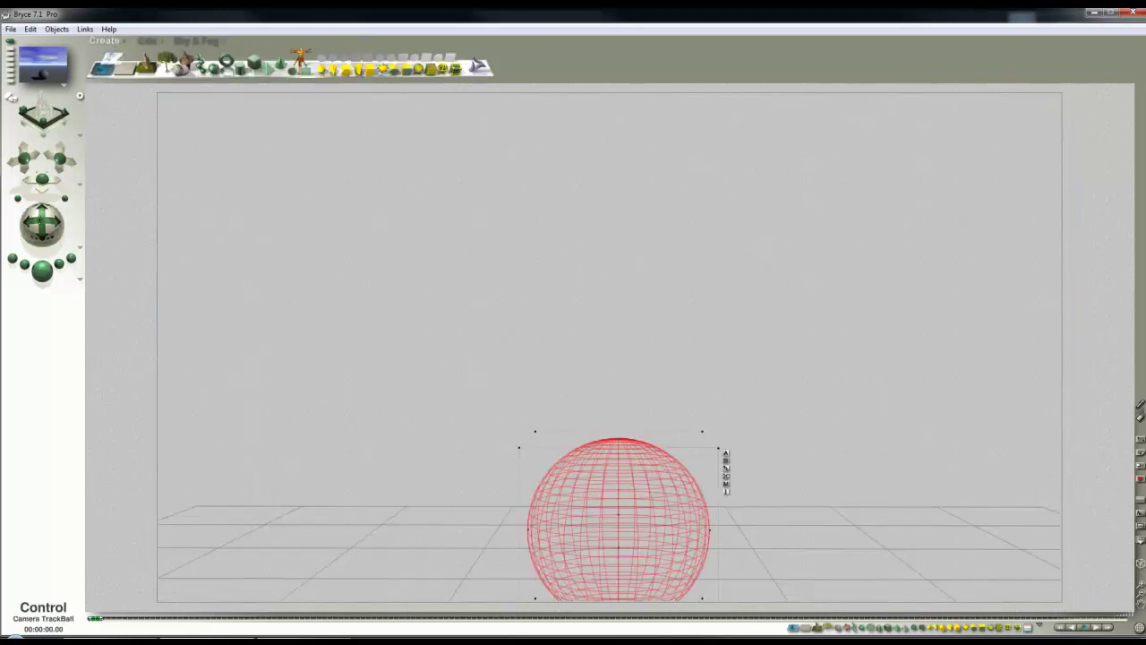
pyautogui.moveTo(42, 223); pyautogui.dragTo(42, 255)
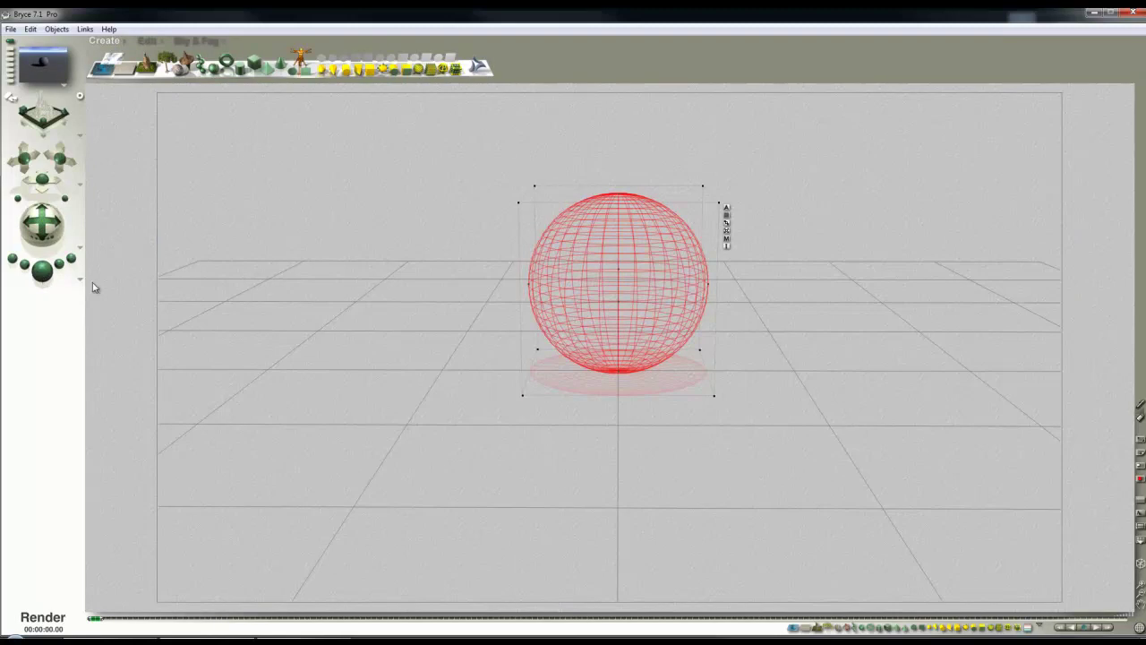
pyautogui.hotkey('ctrl', 'r')
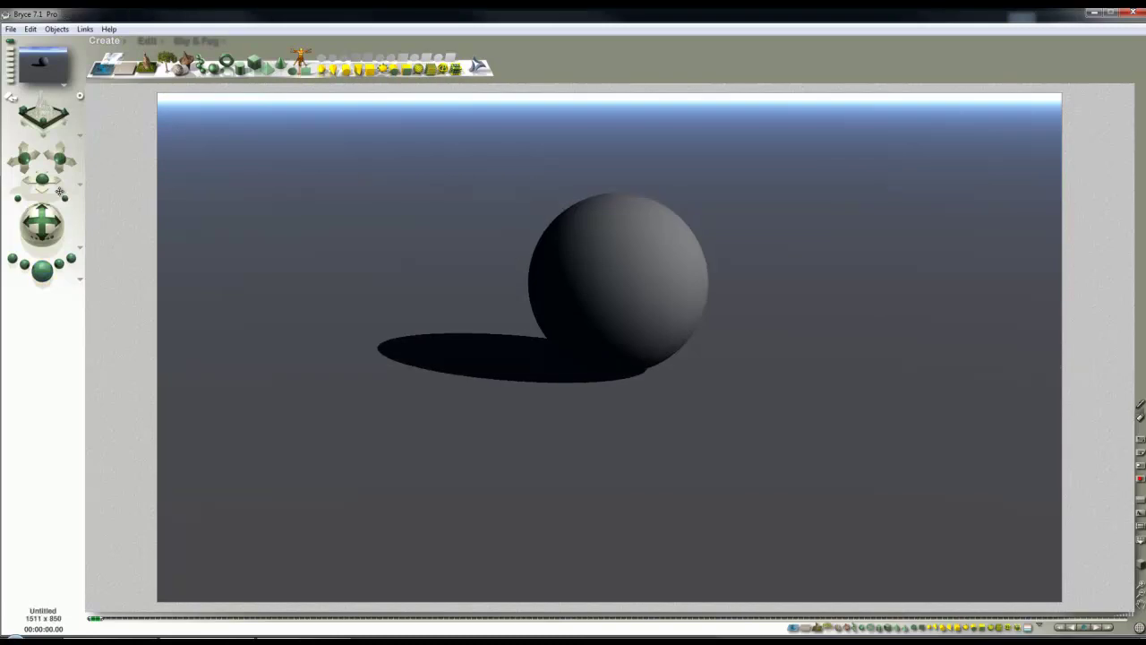
pyautogui.moveTo(49, 160); pyautogui.dragTo(49, 163)
pyautogui.moveTo(45, 224); pyautogui.dragTo(55, 228)
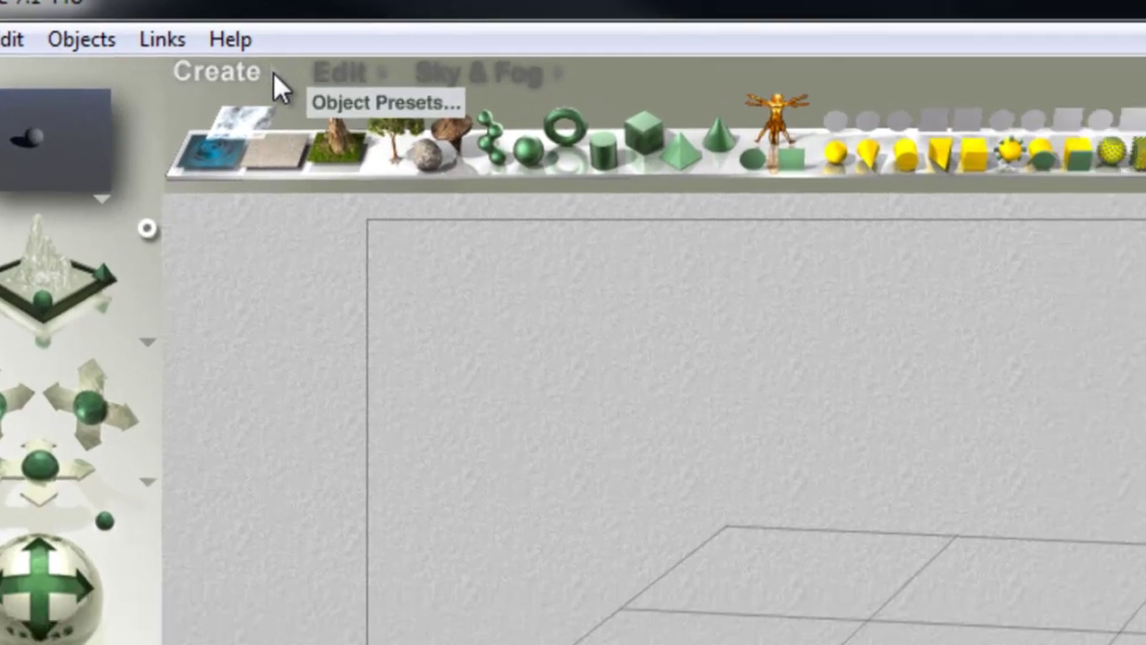
# Step: Add the Tight Coils Type A preset from Additional Primitives to the scene
pyautogui.click(363, 117)
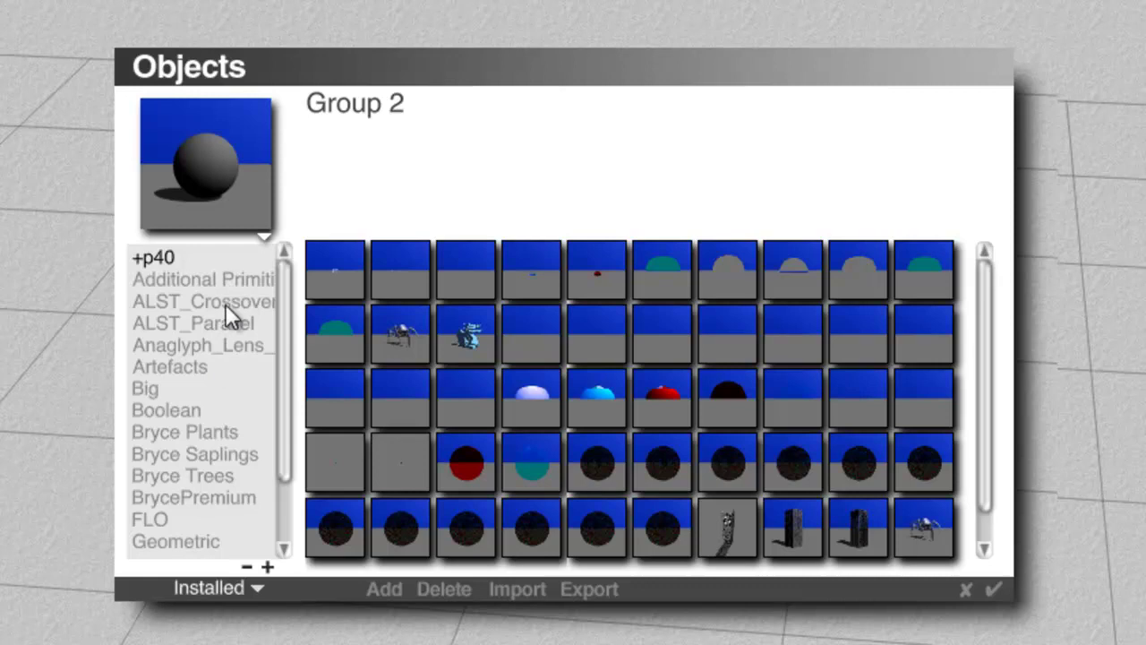
pyautogui.click(228, 281)
pyautogui.moveTo(982, 288); pyautogui.dragTo(984, 351)
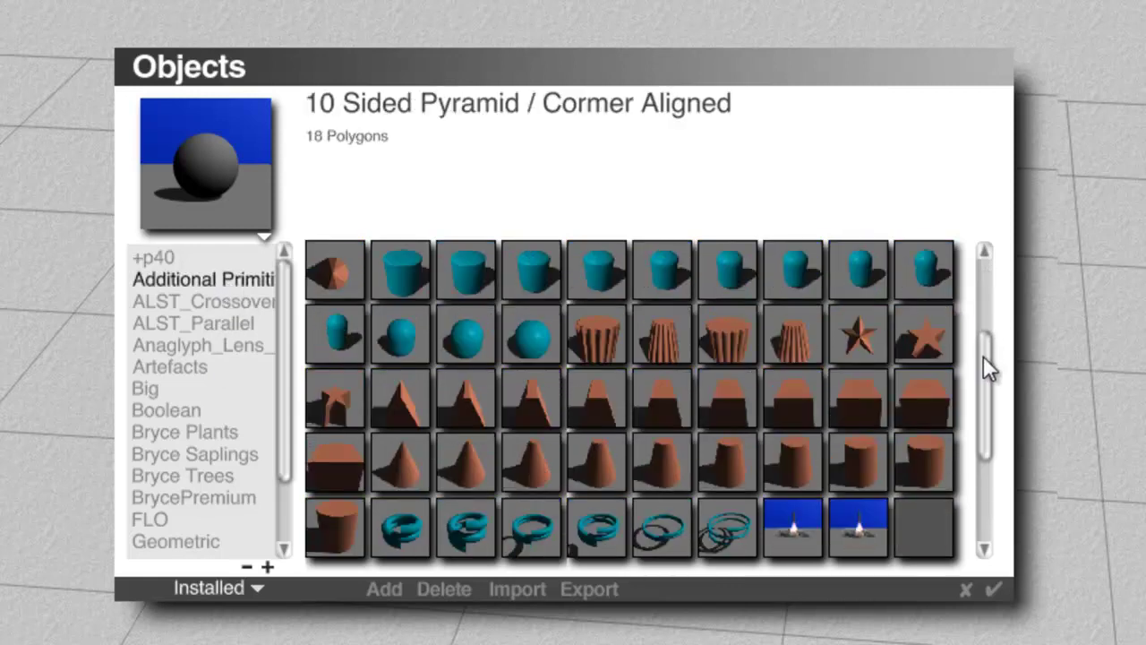
pyautogui.click(397, 529)
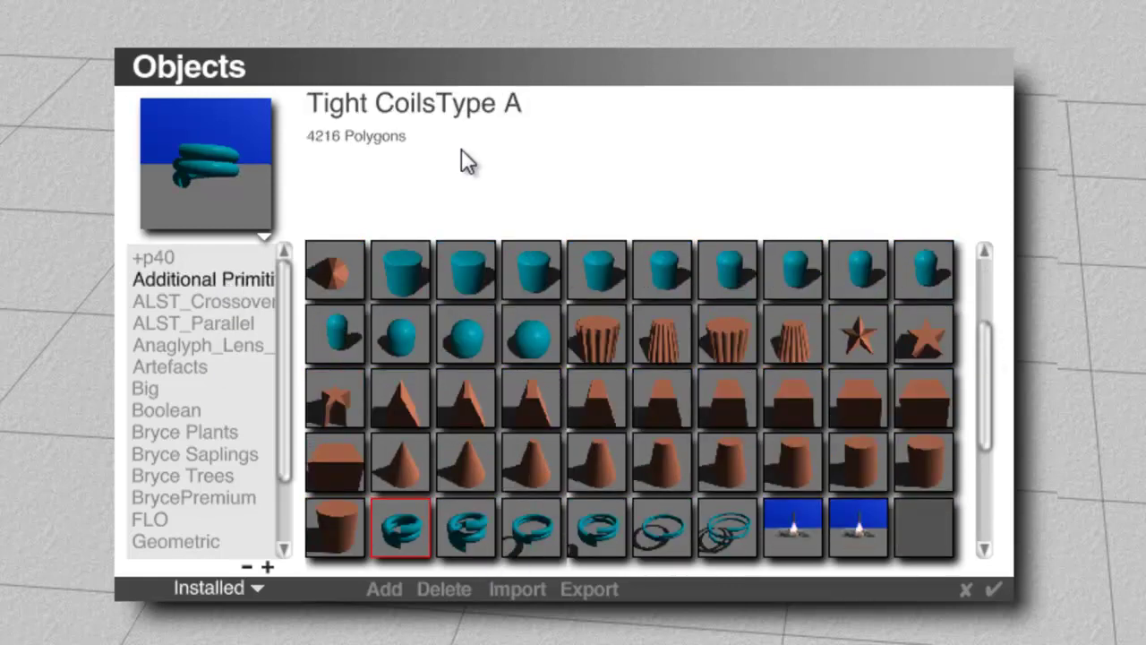
pyautogui.click(993, 591)
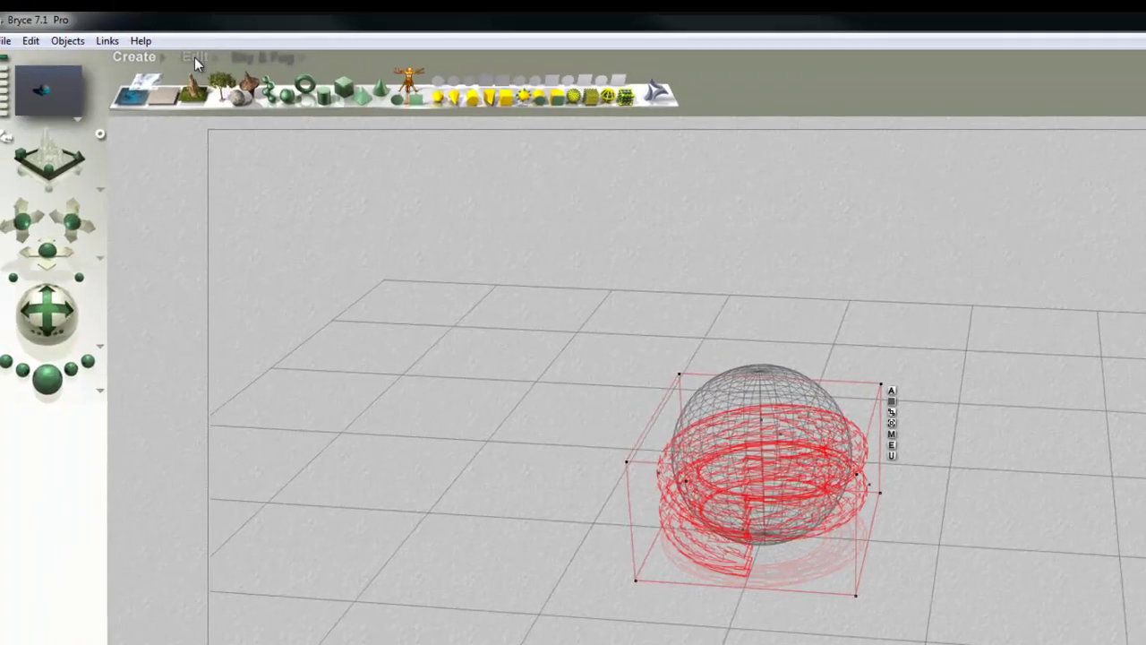
pyautogui.click(195, 57)
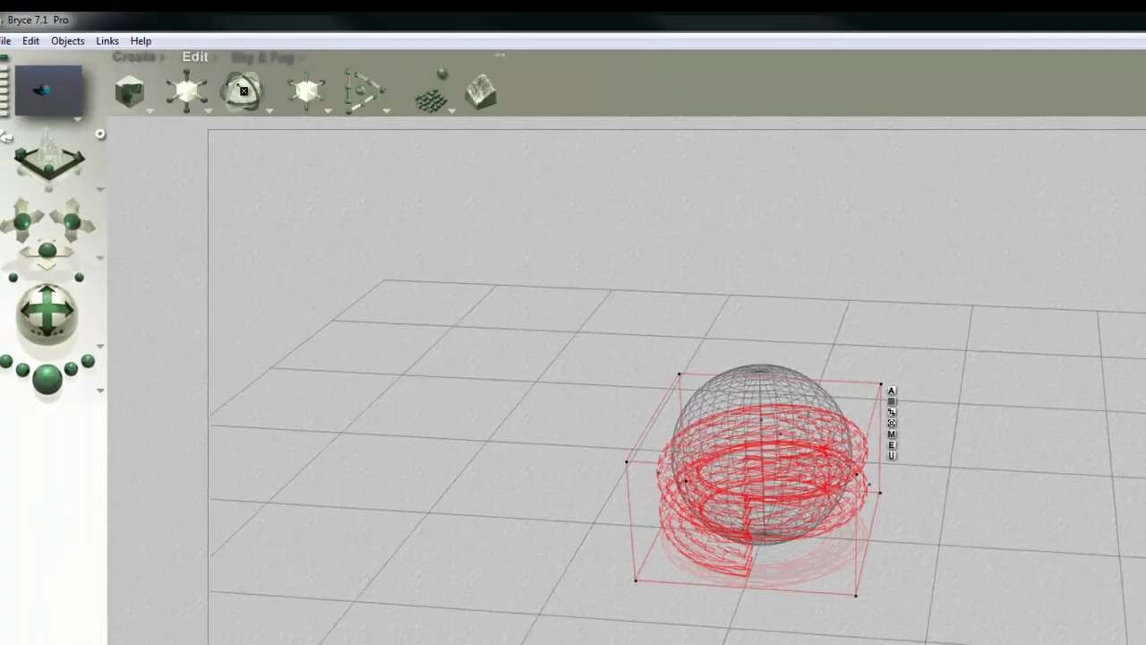
# Step: Rotate the coil upright over the sphere and render to check it
pyautogui.moveTo(240, 93); pyautogui.dragTo(123, 455)
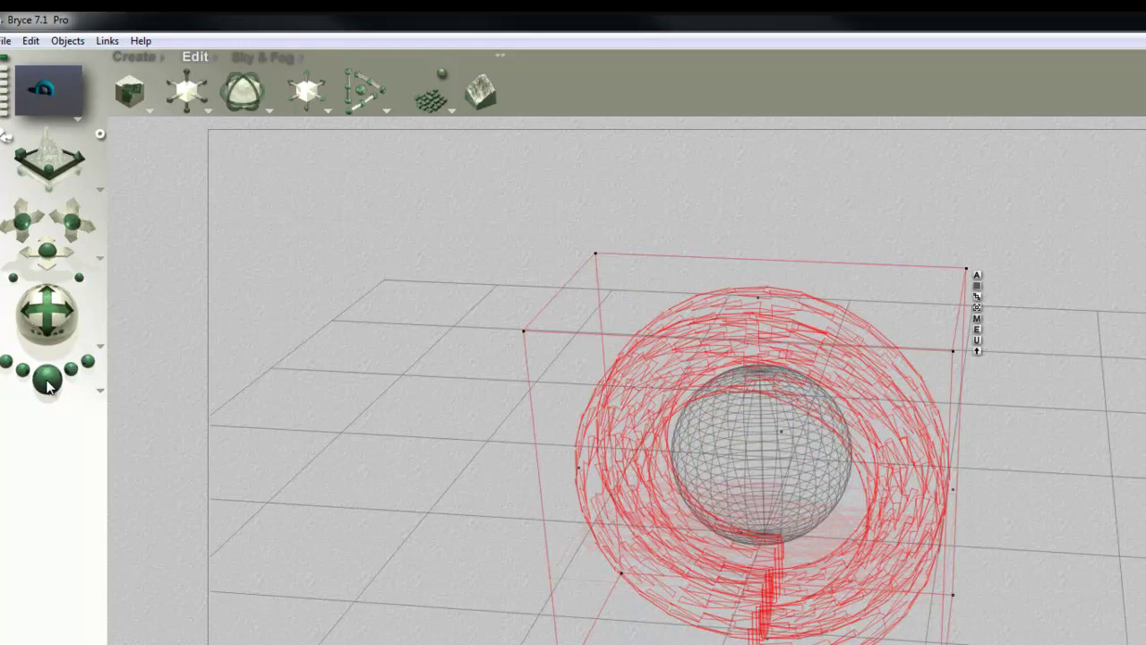
pyautogui.hotkey('ctrl', 'r')
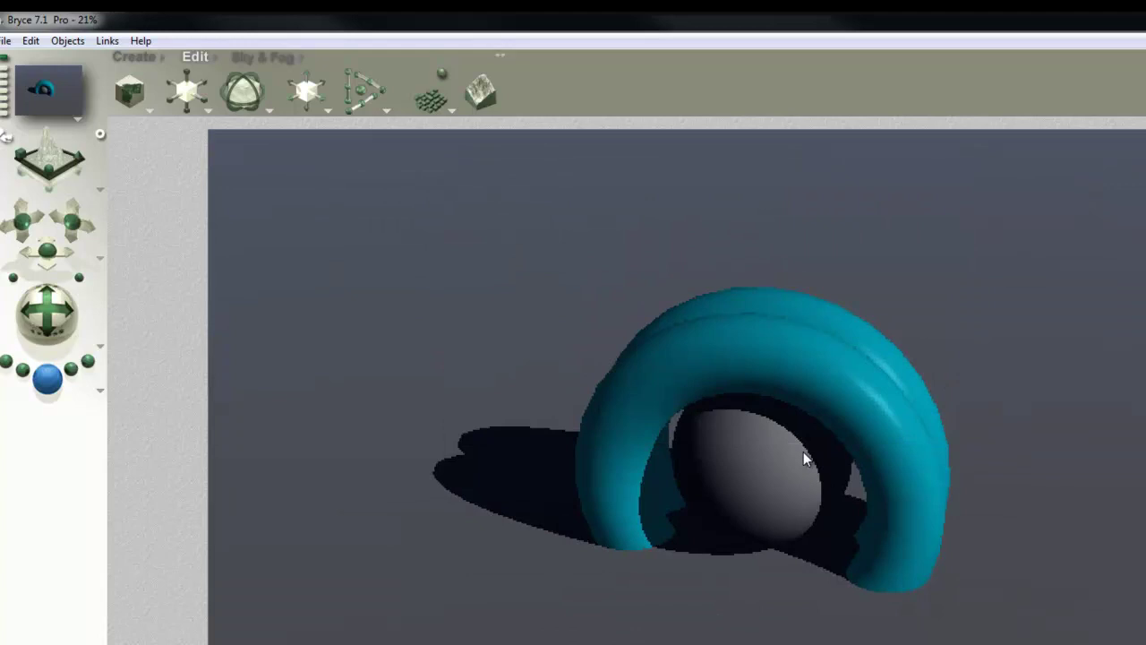
pyautogui.click(183, 94)
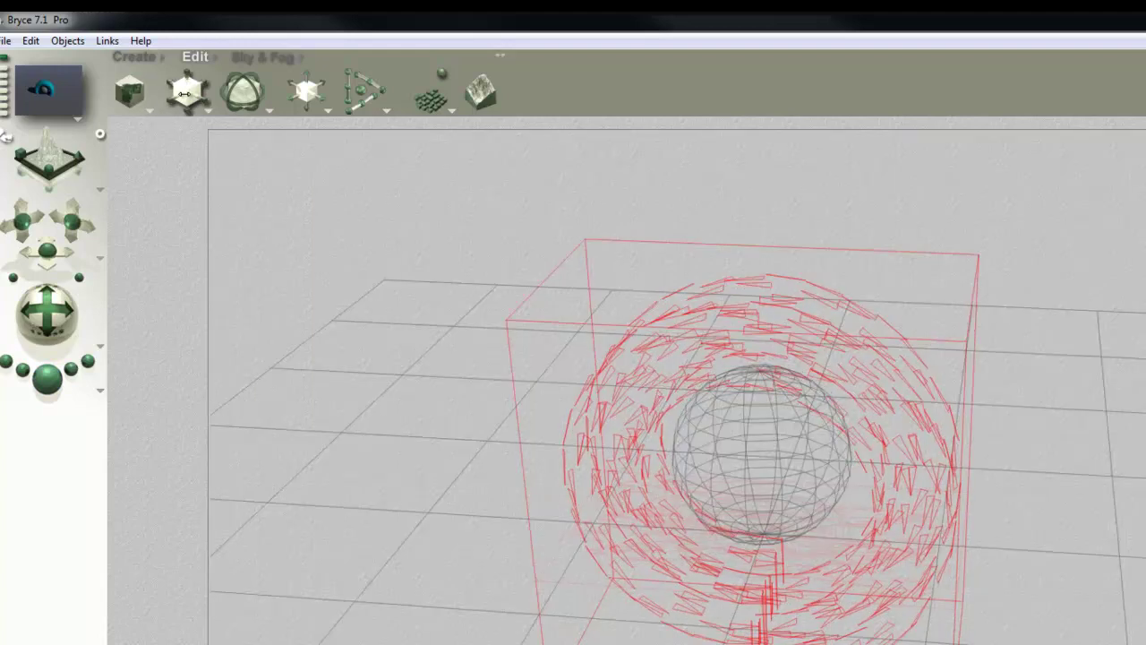
pyautogui.click(48, 378)
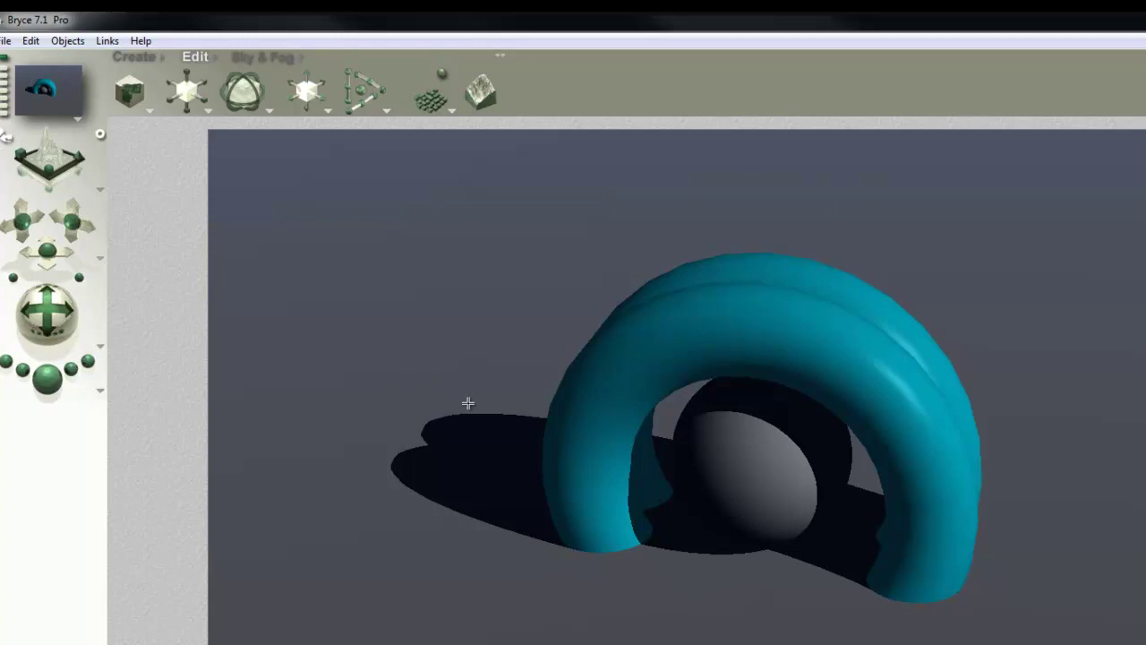
# Step: Set the fifth Sky & Fog colour swatch to orange-red and re-render
pyautogui.click(284, 60)
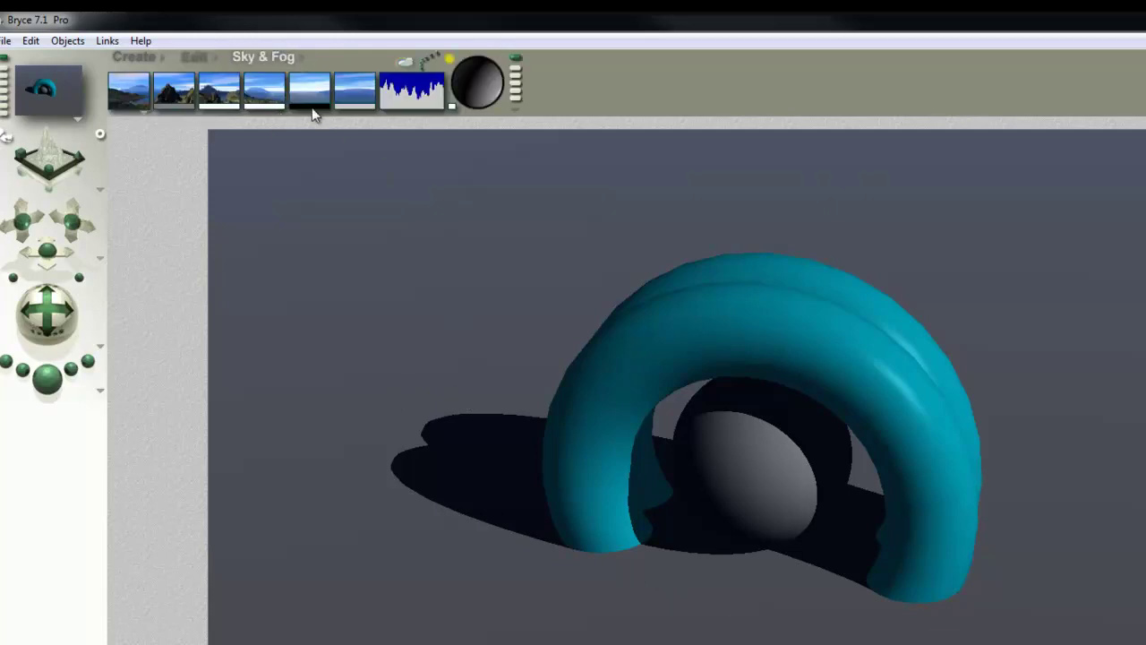
pyautogui.click(312, 107)
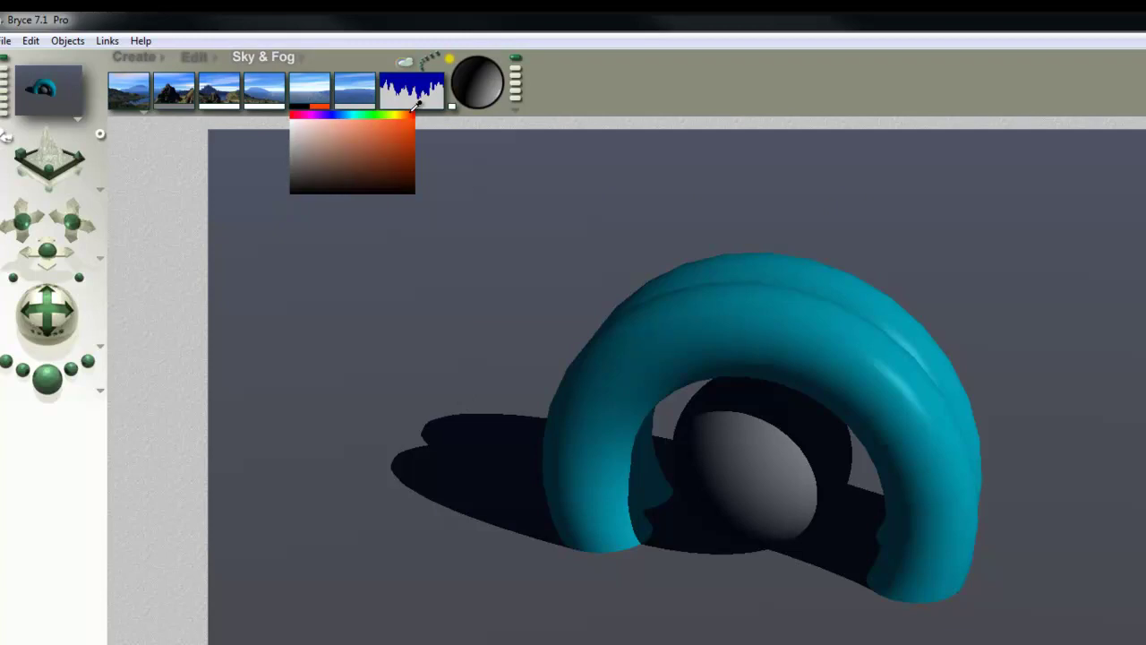
pyautogui.click(410, 123)
pyautogui.hotkey('ctrl', 'r')
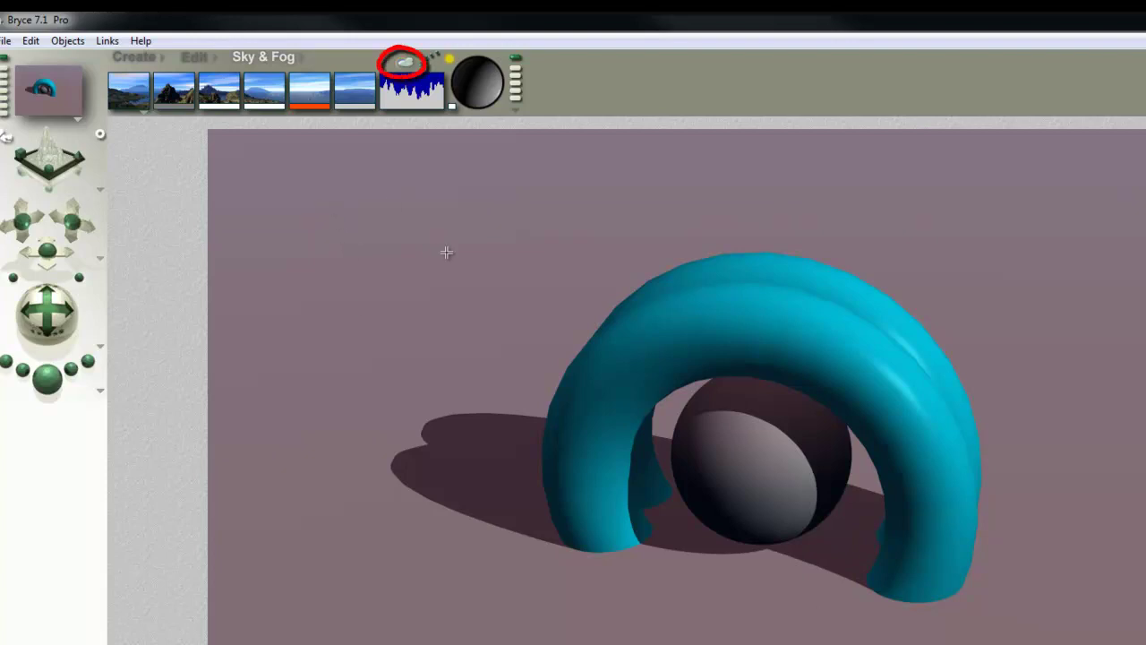
# Step: Enable Disable Sun Light in Sky Lab's Sun & Moon settings and apply
pyautogui.click(408, 67)
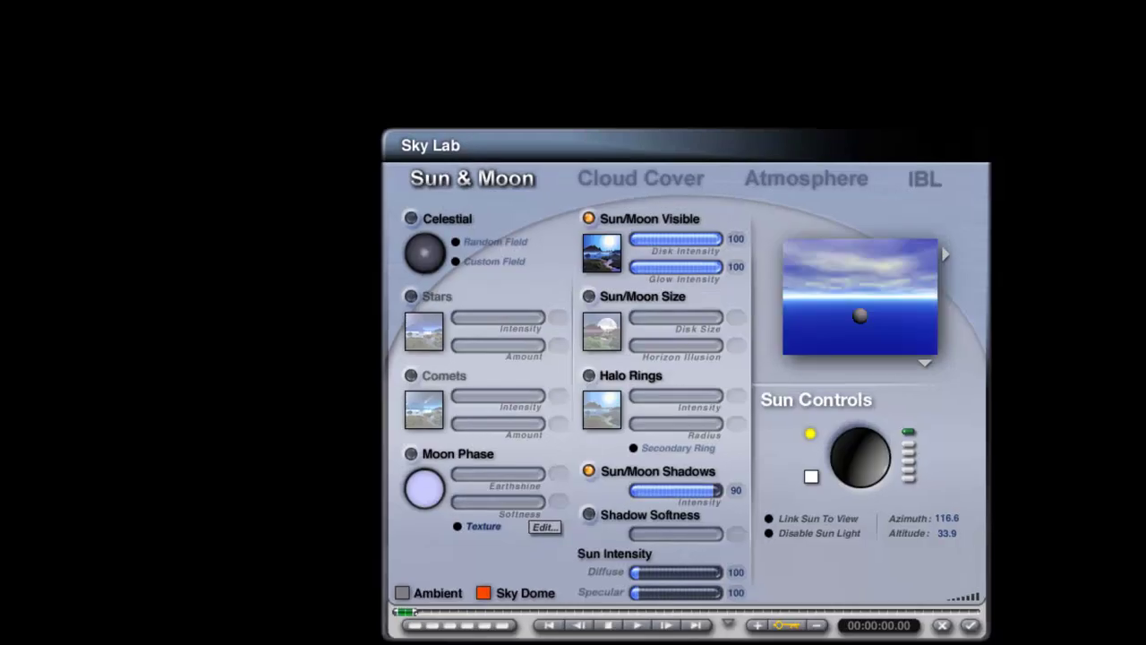
pyautogui.click(674, 486)
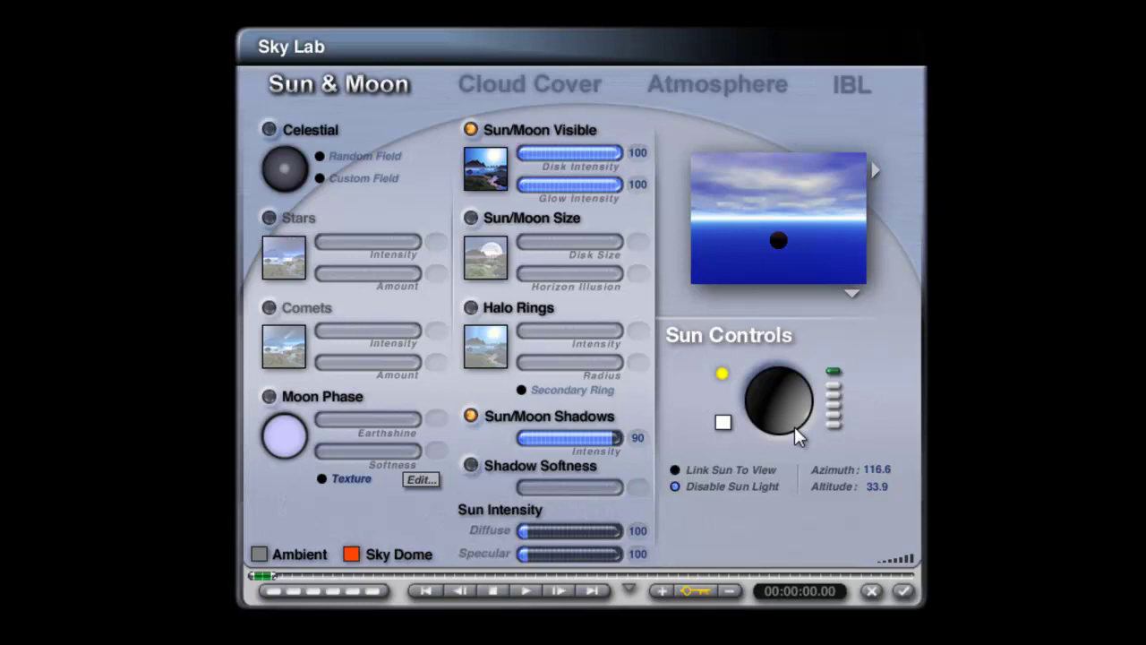
pyautogui.click(852, 294)
pyautogui.click(878, 324)
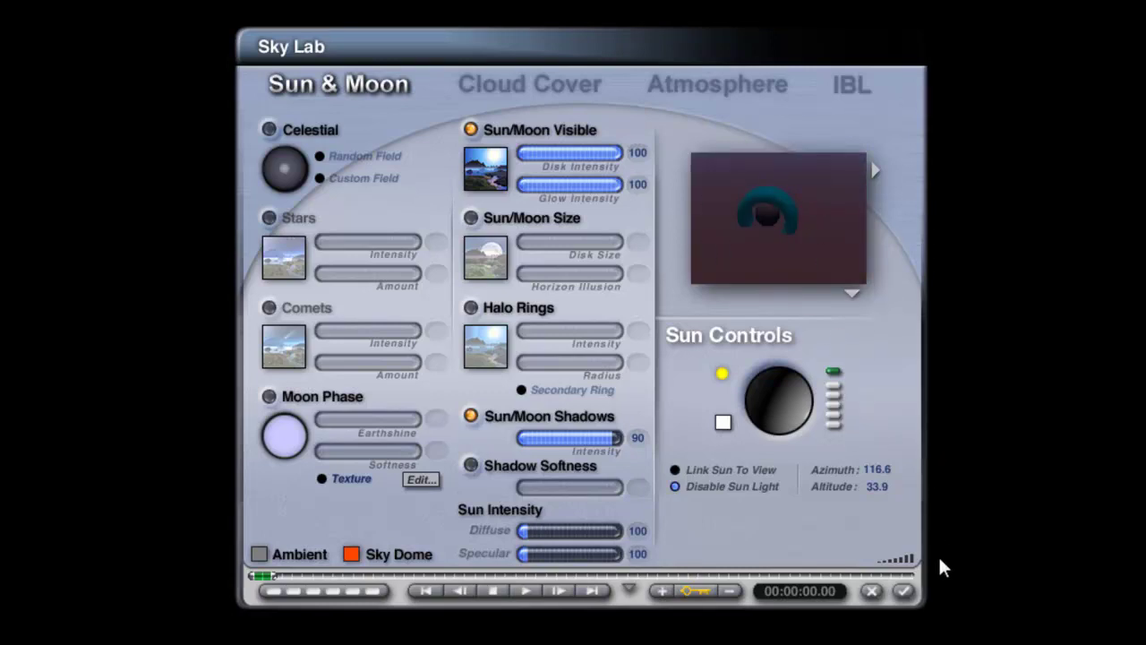
pyautogui.click(901, 591)
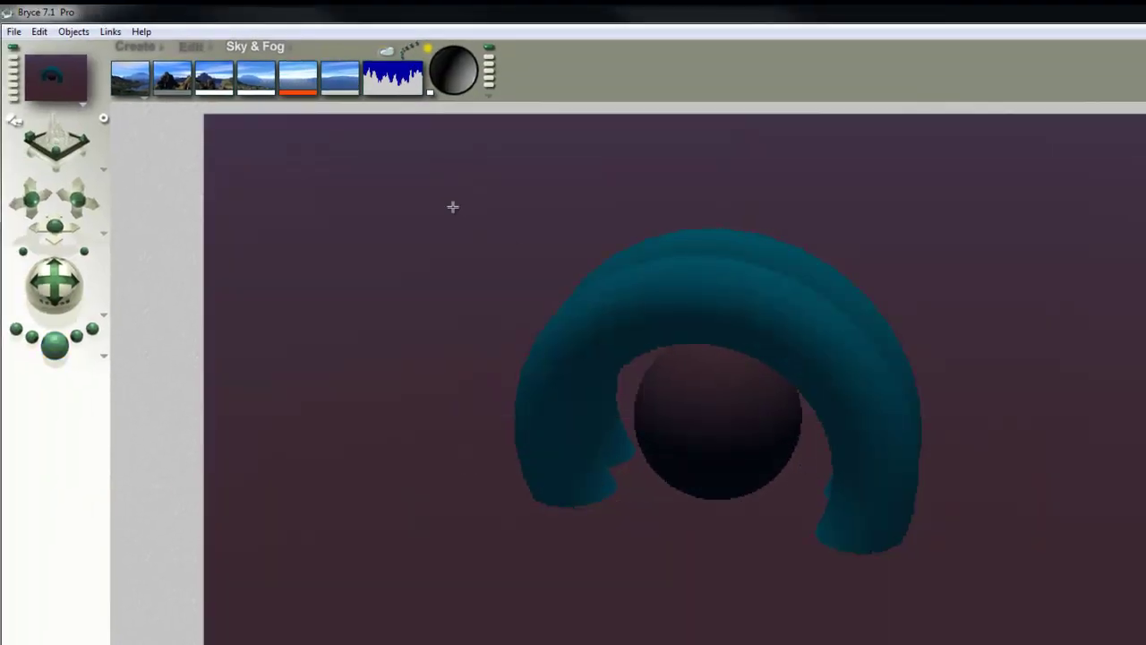
# Step: Change the orange-red sky swatch to black and another swatch to white, then render
pyautogui.click(298, 91)
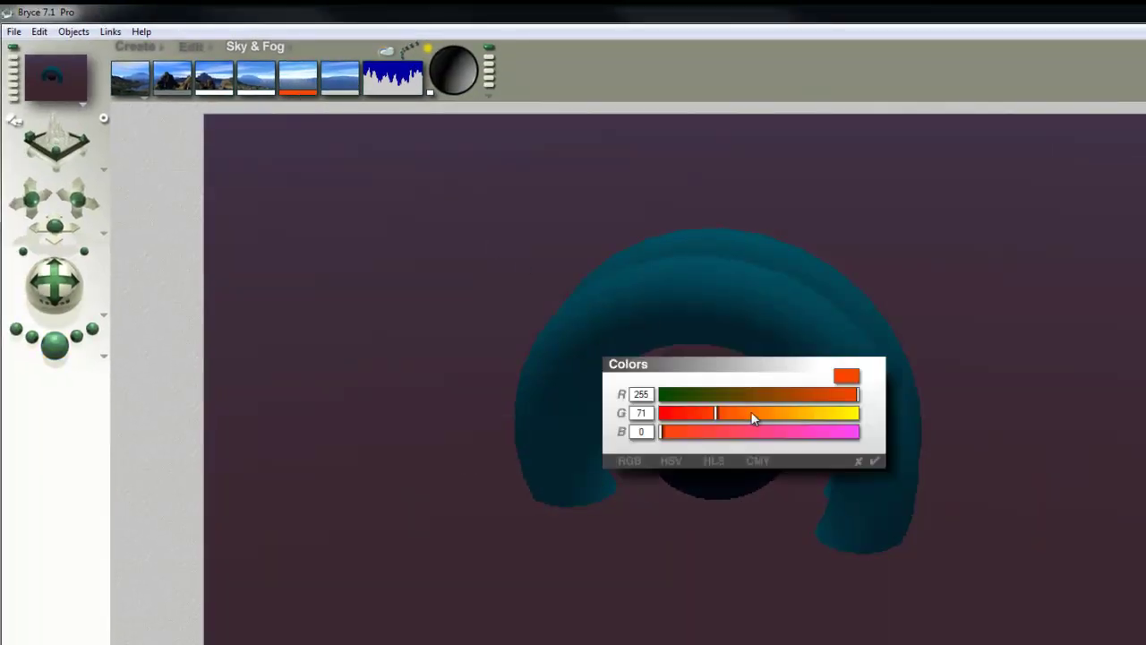
pyautogui.moveTo(751, 417); pyautogui.dragTo(880, 492)
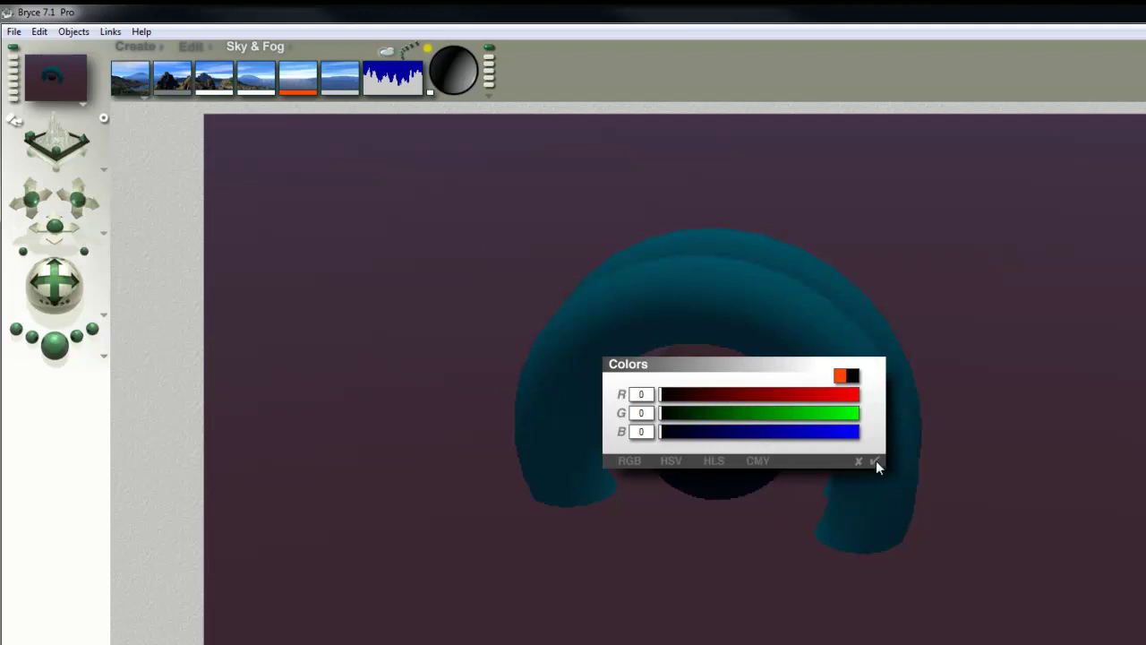
pyautogui.click(874, 460)
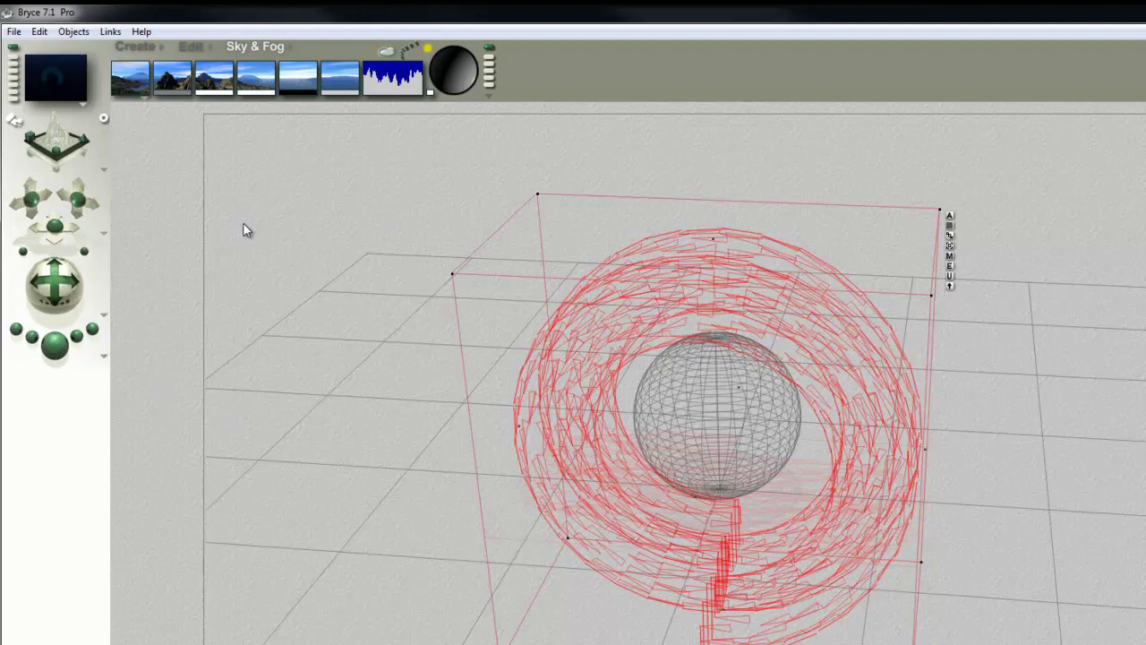
pyautogui.click(184, 94)
pyautogui.write('255')
pyautogui.moveTo(830, 431); pyautogui.dragTo(888, 439)
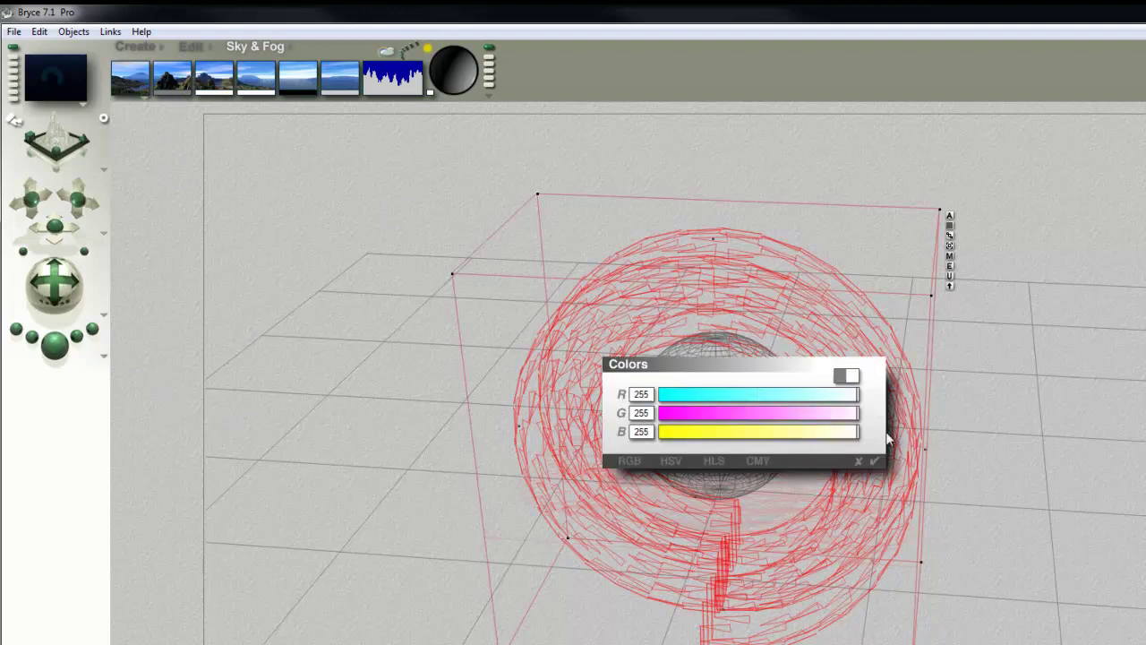
pyautogui.click(874, 461)
pyautogui.click(54, 344)
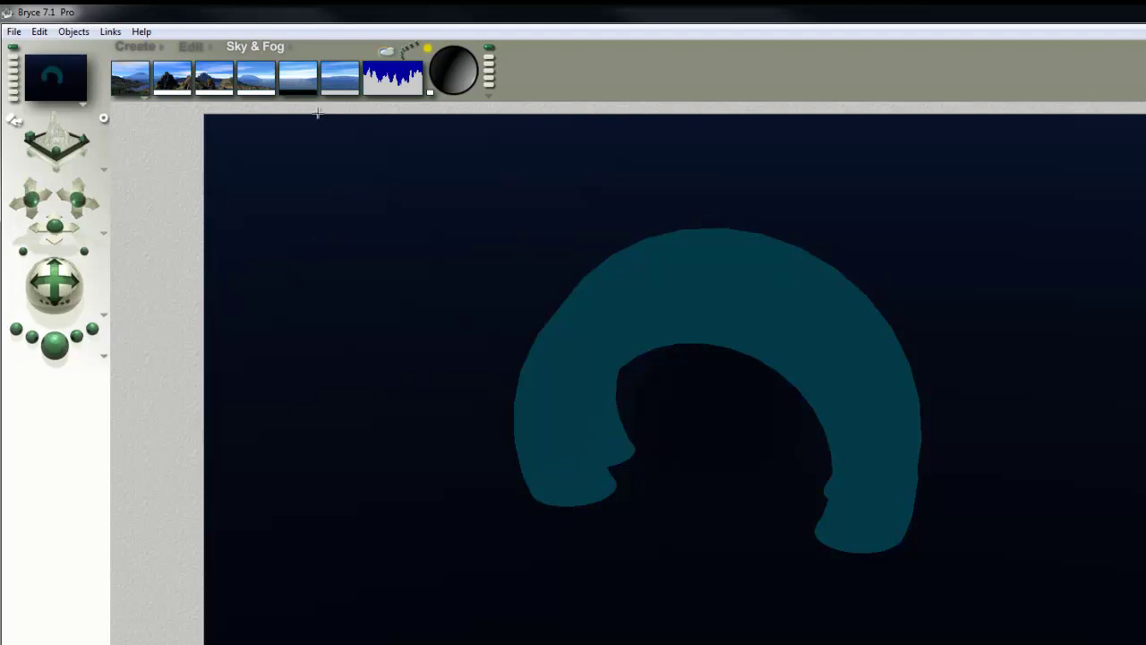
# Step: Set a third sky colour to black (RGB 0,0,0) and re-render
pyautogui.click(272, 90)
pyautogui.click(184, 100)
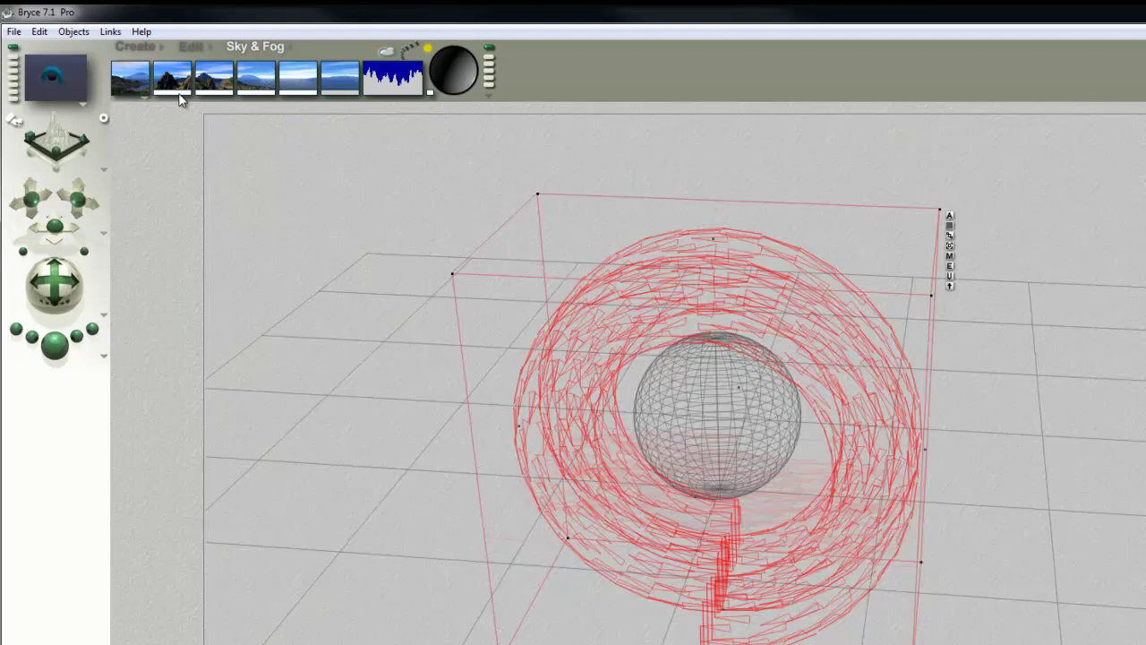
pyautogui.keyDown('alt'); pyautogui.click(179, 101); pyautogui.keyUp('alt')
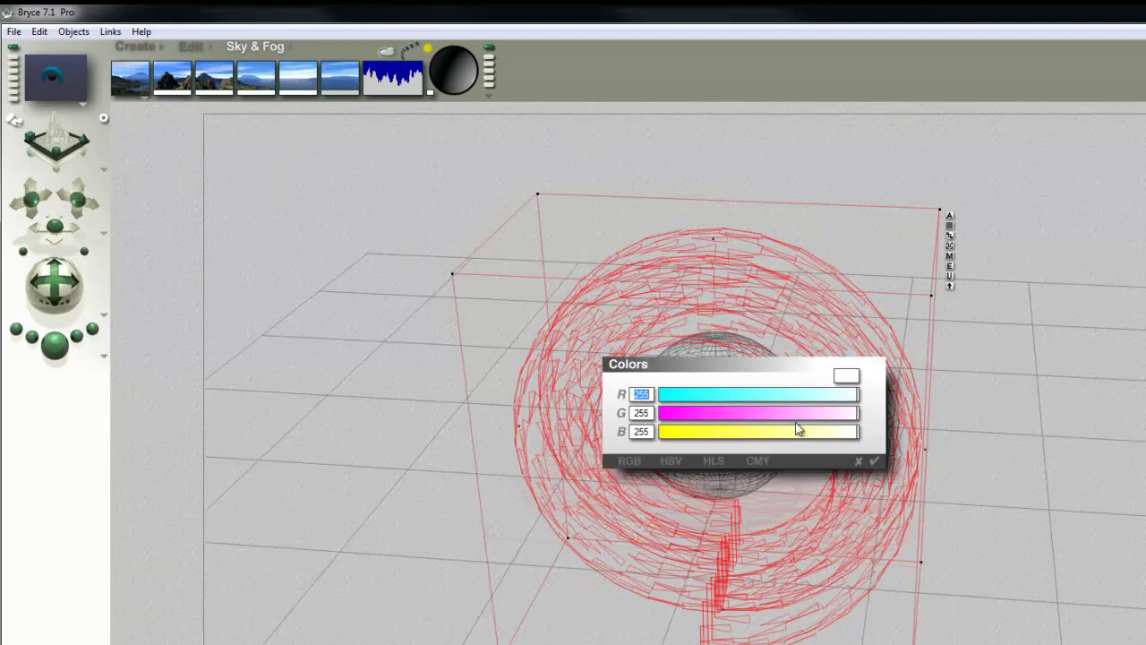
pyautogui.moveTo(801, 394); pyautogui.dragTo(558, 401)
pyautogui.click(663, 413)
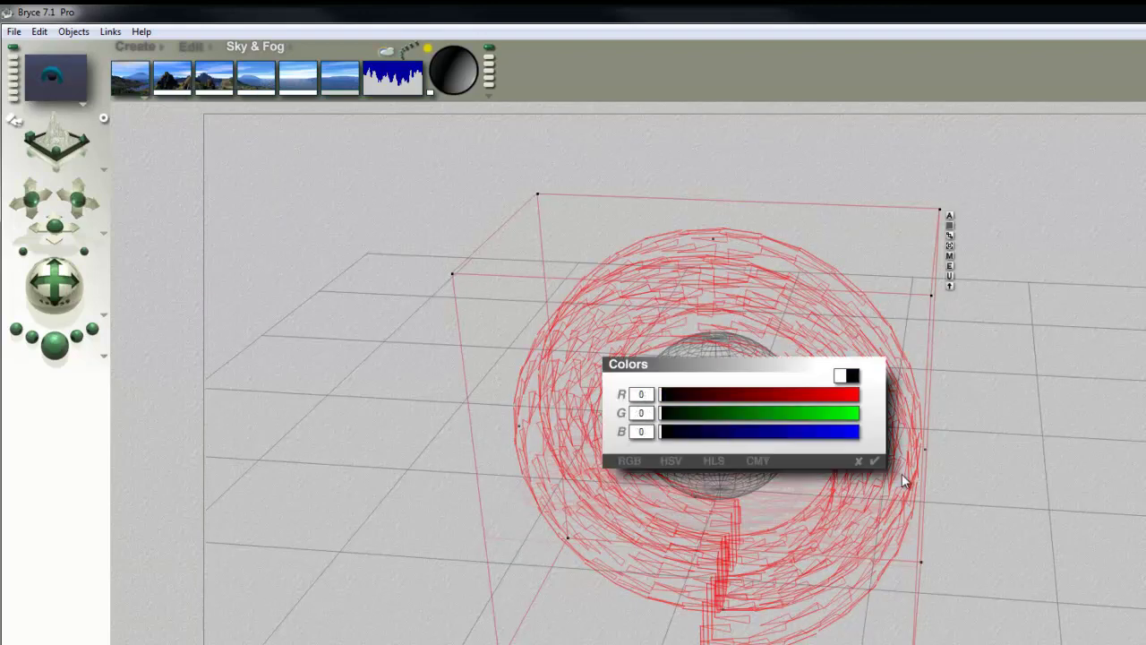
pyautogui.click(873, 460)
pyautogui.click(55, 344)
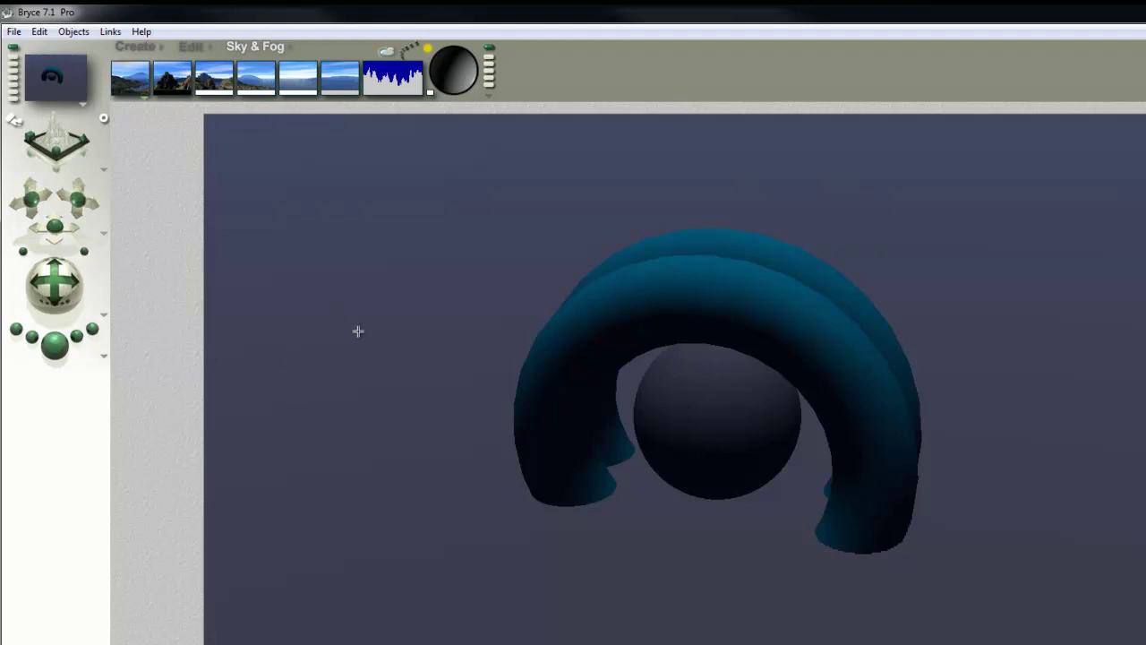
# Step: Select the coil and sphere, then copy and paste a duplicate above the original
pyautogui.click(394, 353)
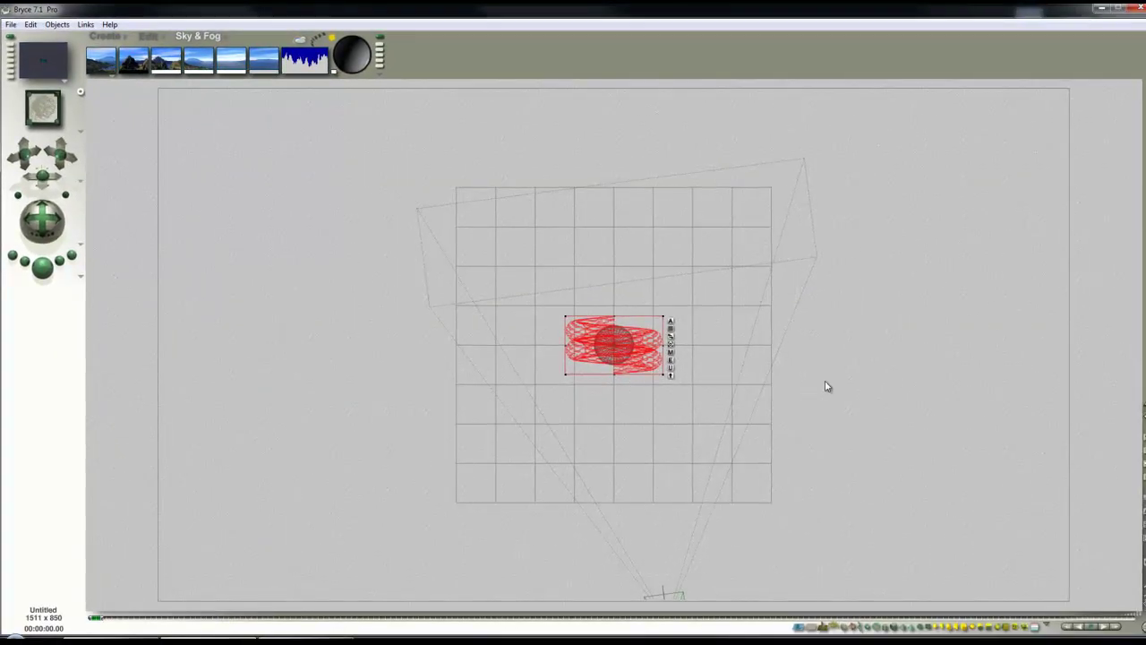
pyautogui.click(905, 394)
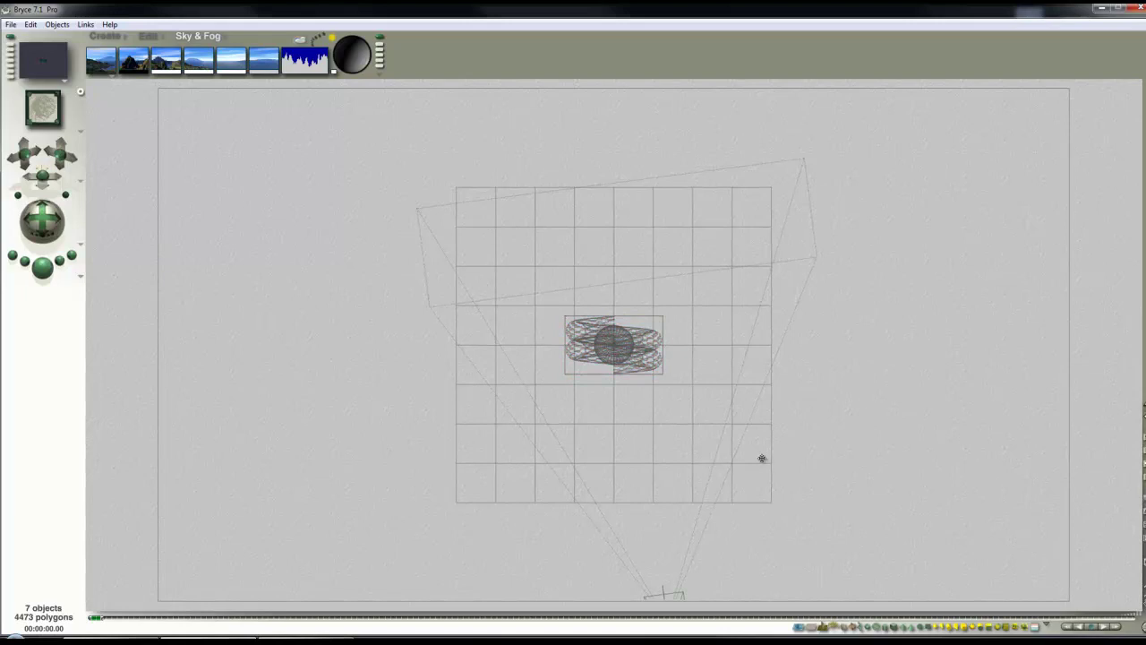
pyautogui.moveTo(760, 461); pyautogui.dragTo(412, 465)
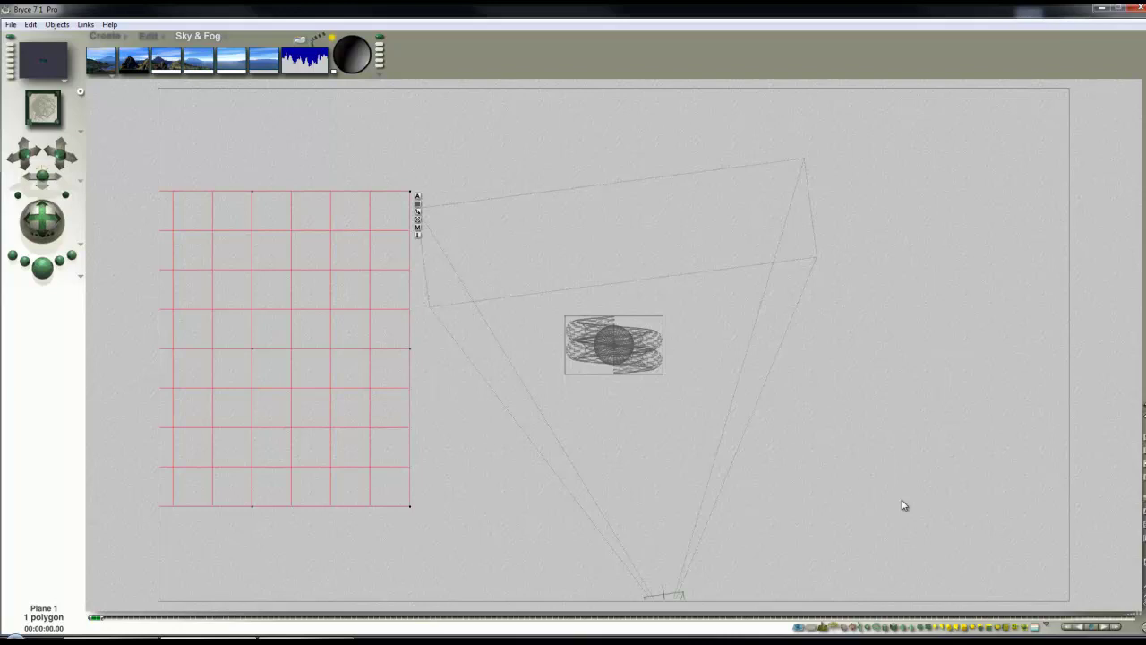
pyautogui.moveTo(996, 464); pyautogui.dragTo(483, 277)
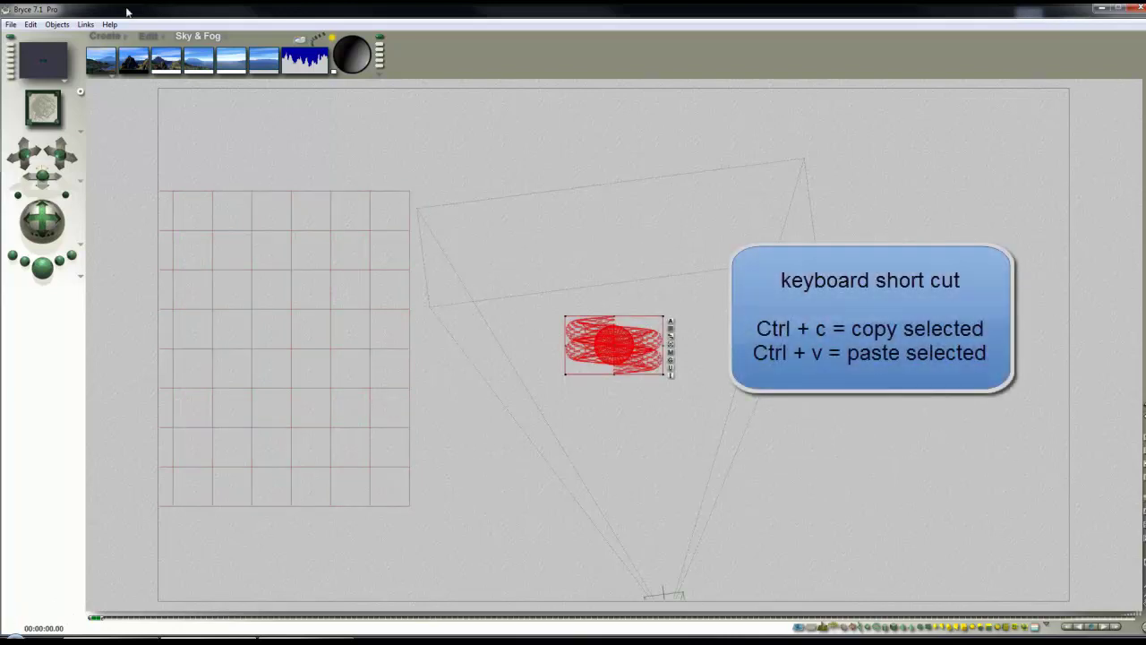
pyautogui.click(147, 35)
pyautogui.hotkey('ctrl', 'c')
pyautogui.hotkey('ctrl', 'v')
pyautogui.moveTo(42, 157); pyautogui.dragTo(42, 134)
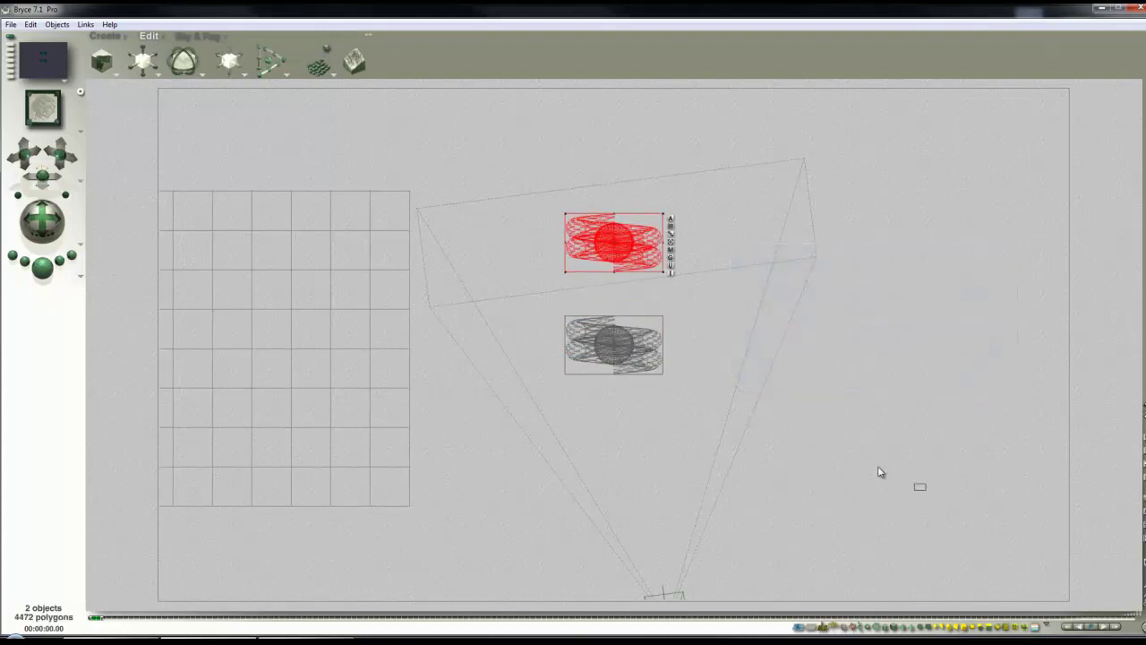
# Step: Group both copies, rotate them diagonally and on Y, then render
pyautogui.moveTo(681, 385); pyautogui.dragTo(540, 221)
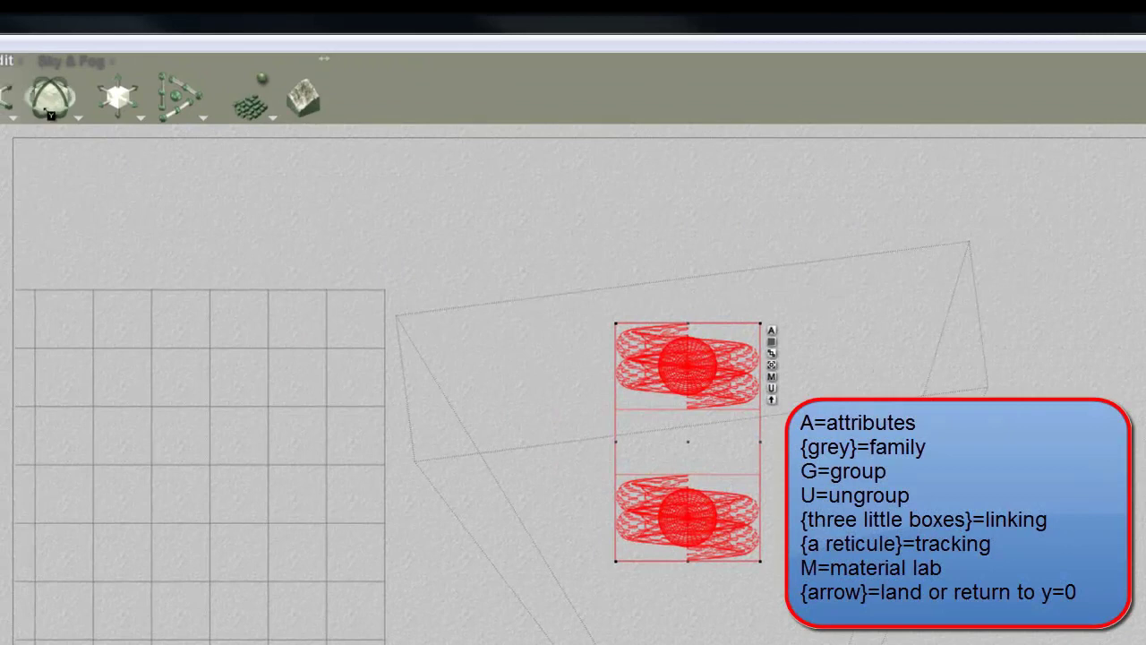
pyautogui.moveTo(51, 115); pyautogui.dragTo(60, 119)
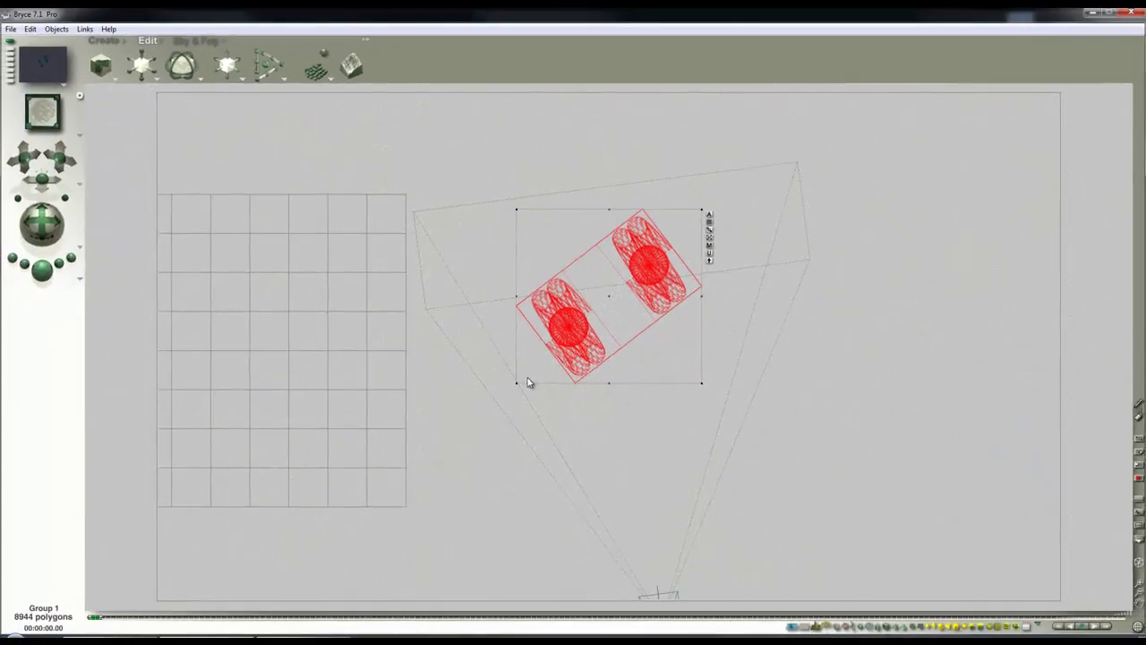
pyautogui.press('2')
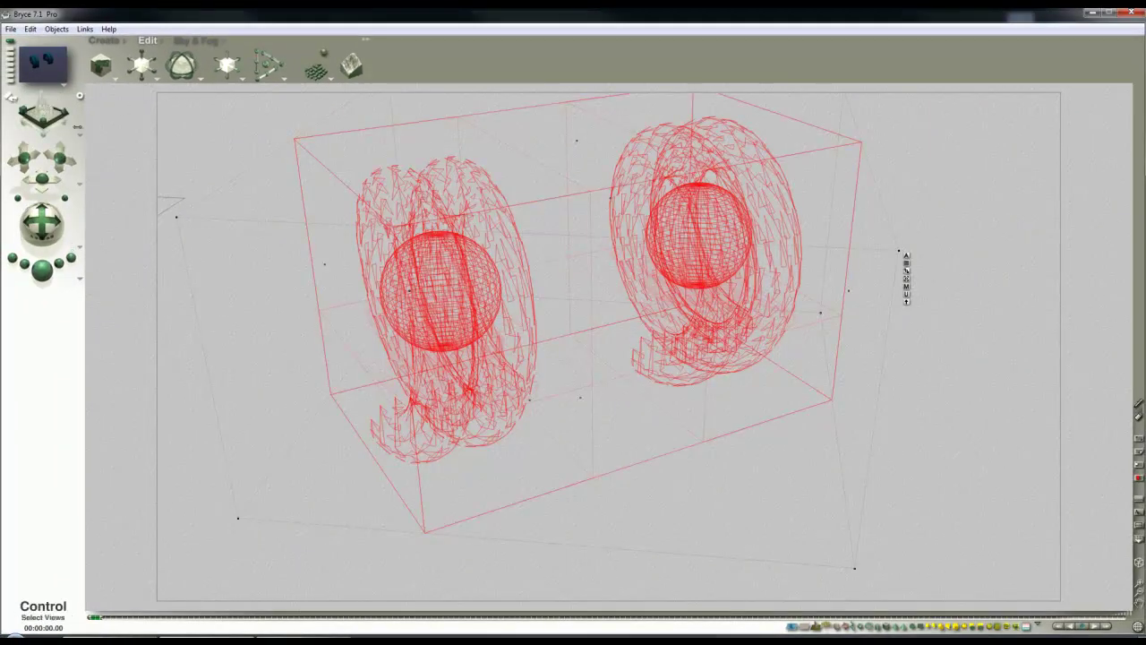
pyautogui.moveTo(59, 160); pyautogui.dragTo(59, 170)
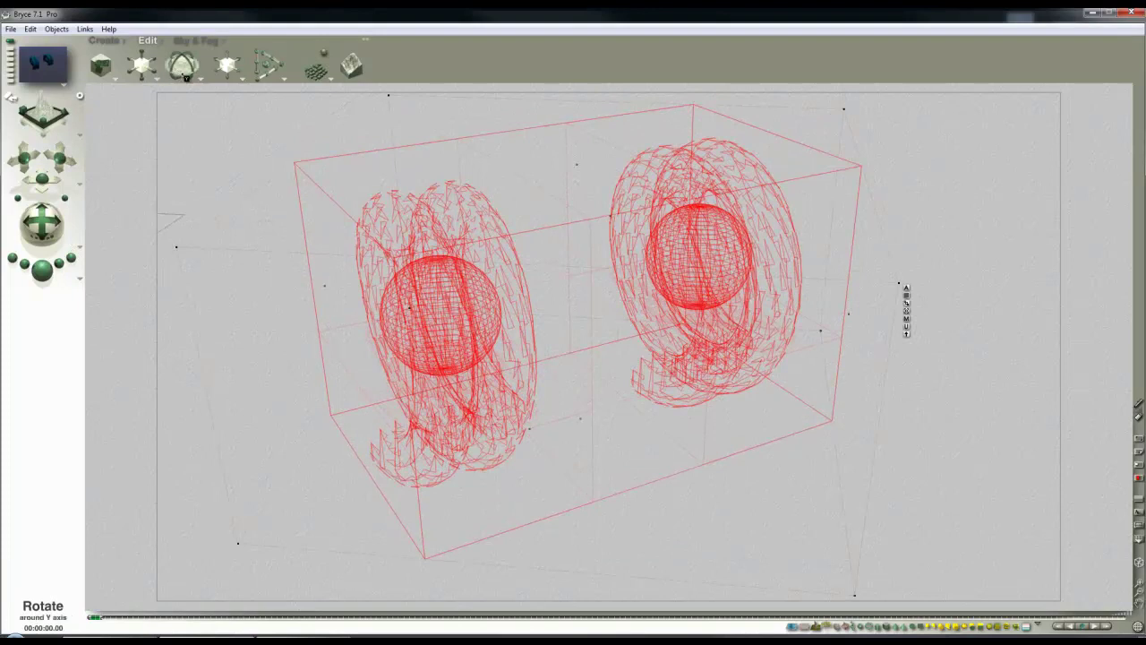
pyautogui.moveTo(176, 75); pyautogui.dragTo(184, 79)
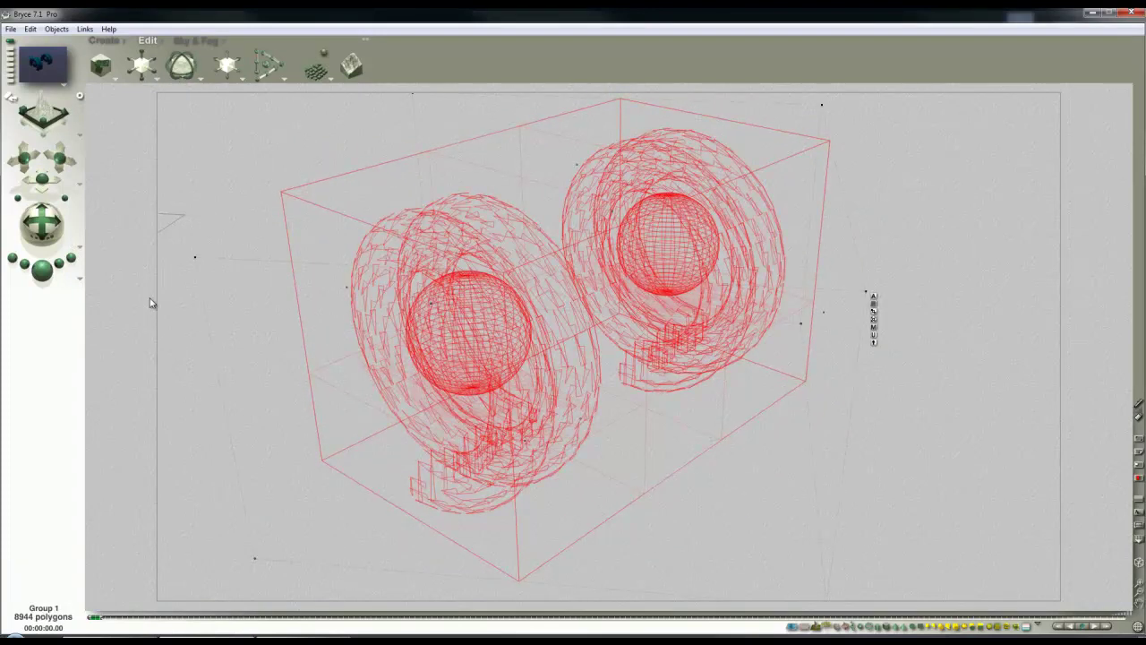
pyautogui.click(41, 267)
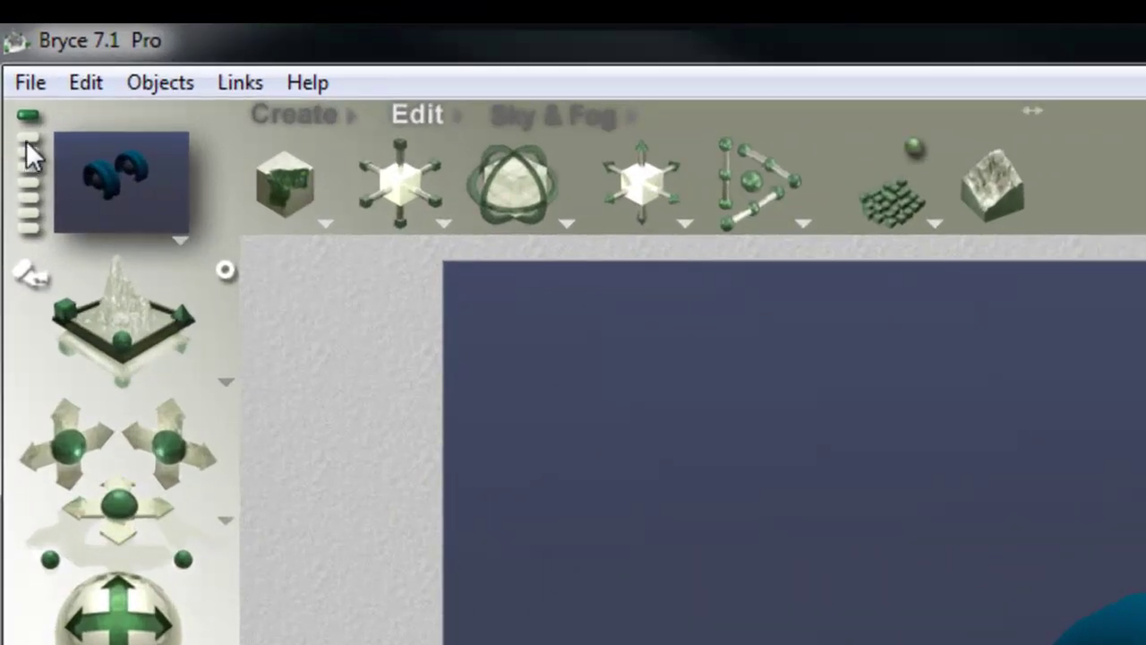
# Step: Switch to another saved camera view, tilt it up toward the sky, and render
pyautogui.click(25, 140)
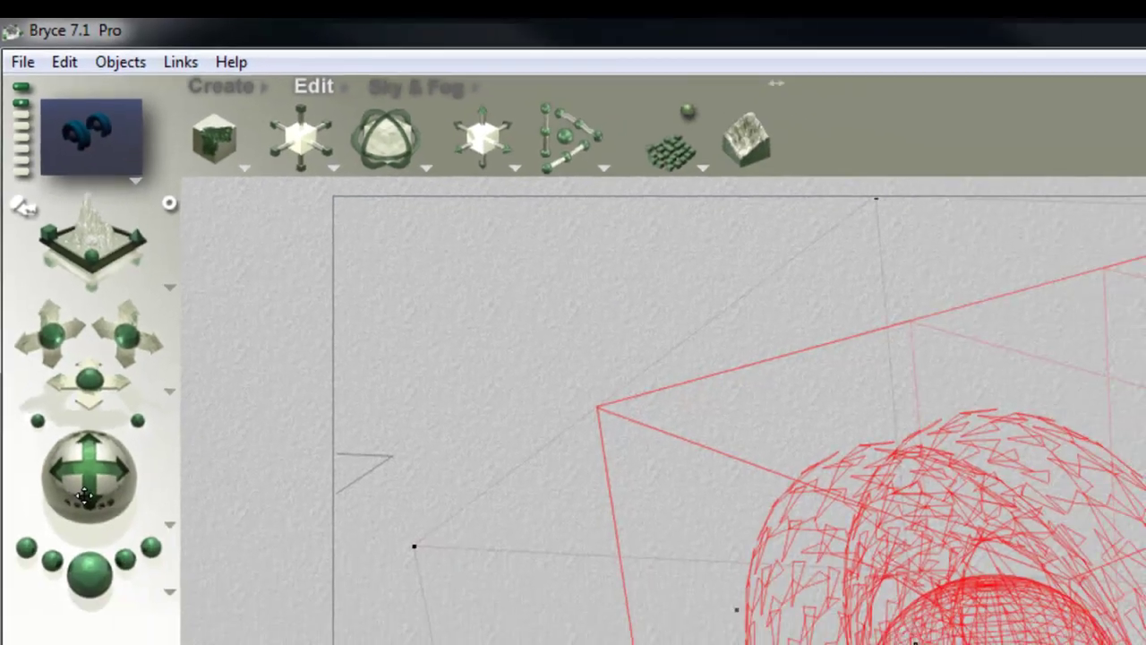
pyautogui.moveTo(83, 497); pyautogui.dragTo(85, 493)
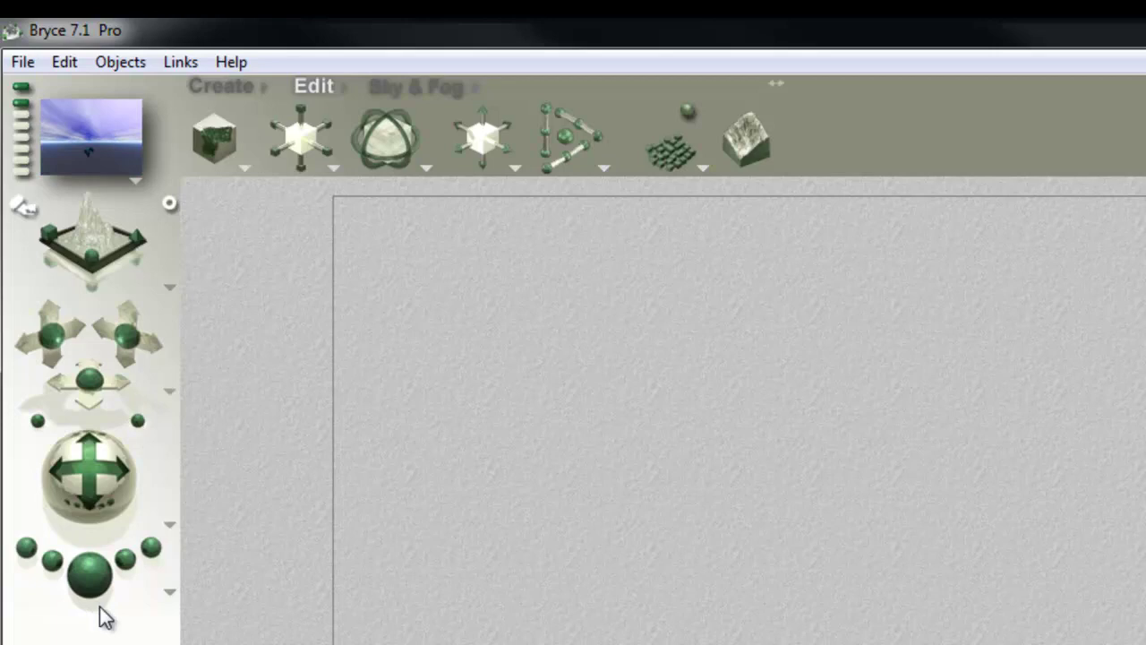
pyautogui.click(91, 577)
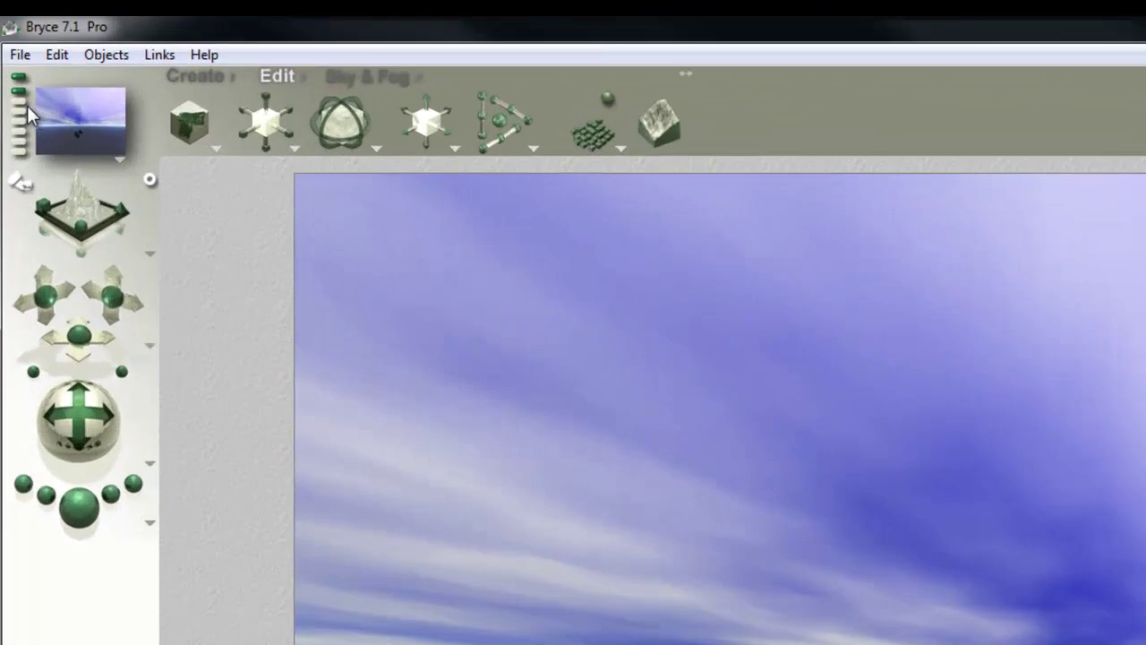
# Step: Clear the render and toggle the nano preview between Sky and Scene, ending on Scene view
pyautogui.click(9, 53)
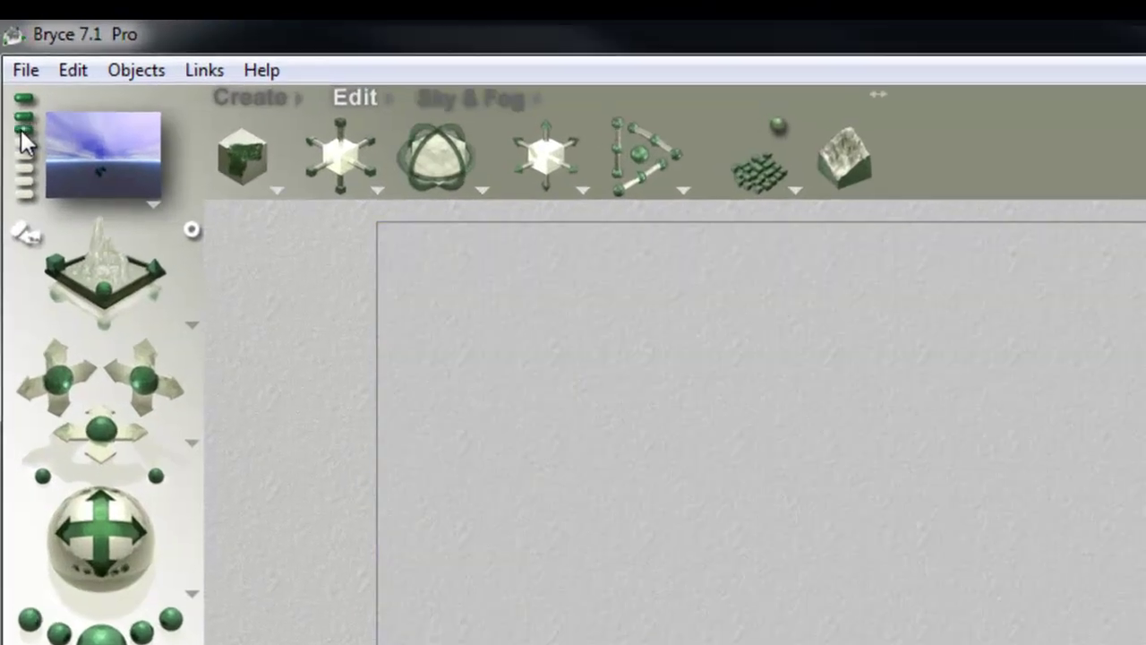
pyautogui.click(24, 117)
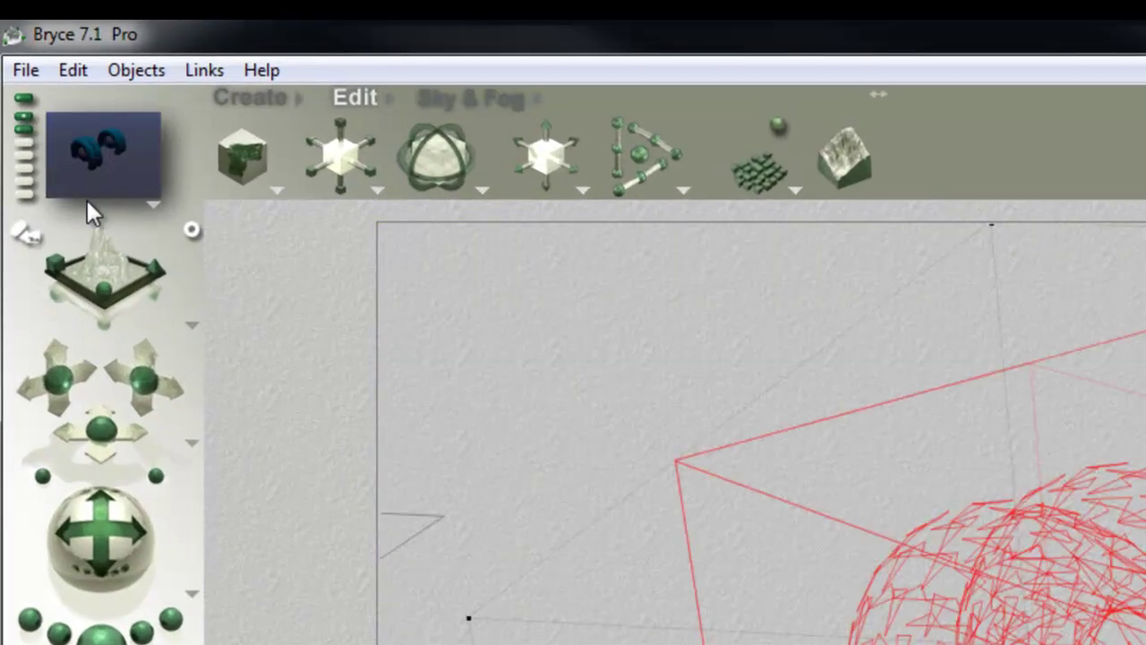
pyautogui.click(22, 132)
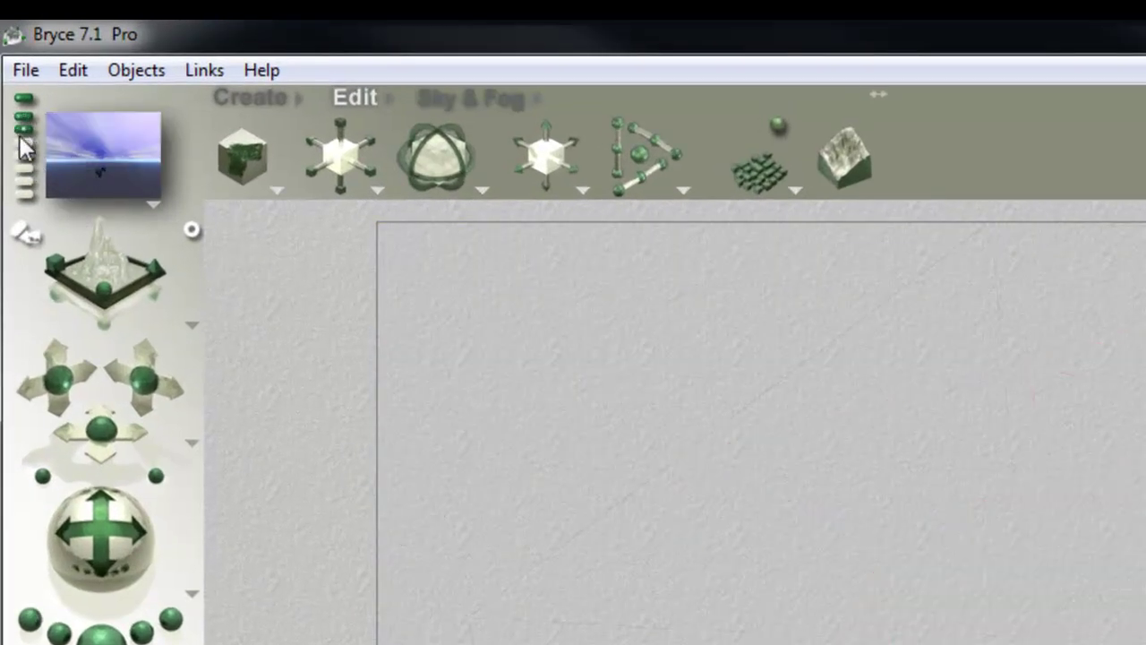
pyautogui.click(24, 114)
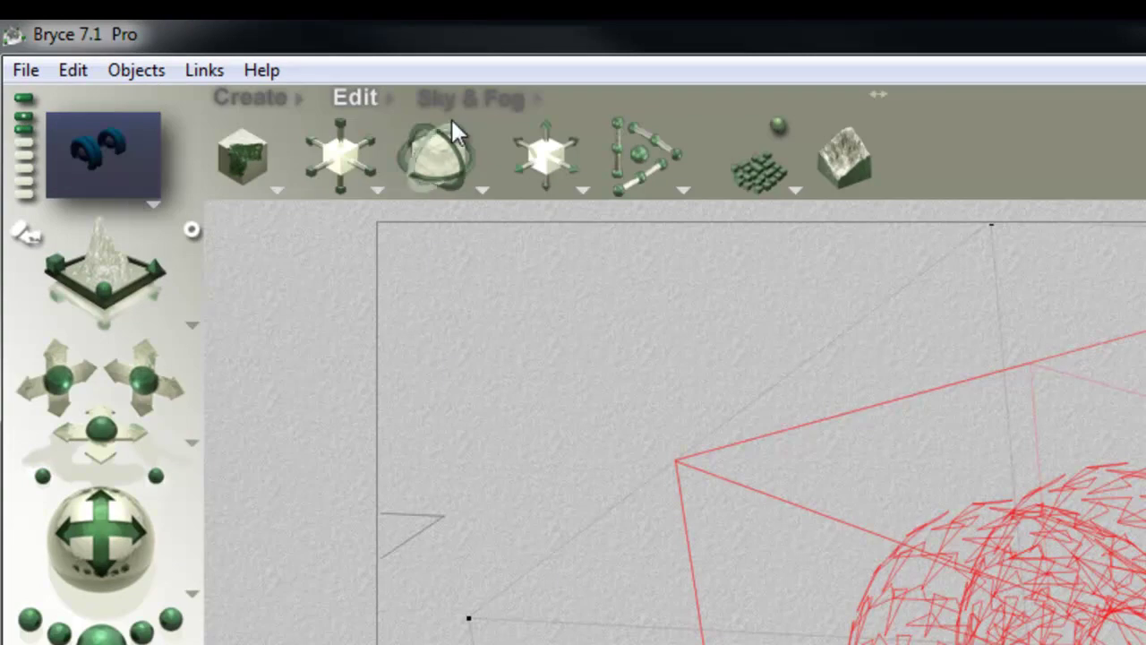
# Step: Bring up the Sky & Fog palette, generate a first random sky, and preview the sky alone
pyautogui.click(466, 100)
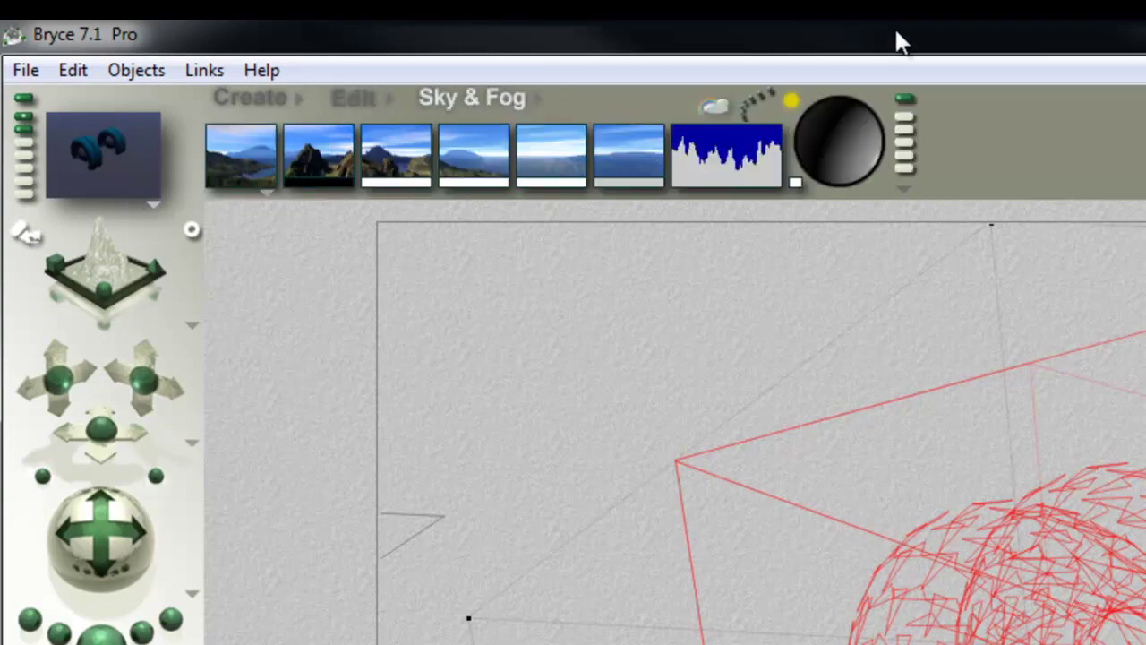
pyautogui.click(751, 98)
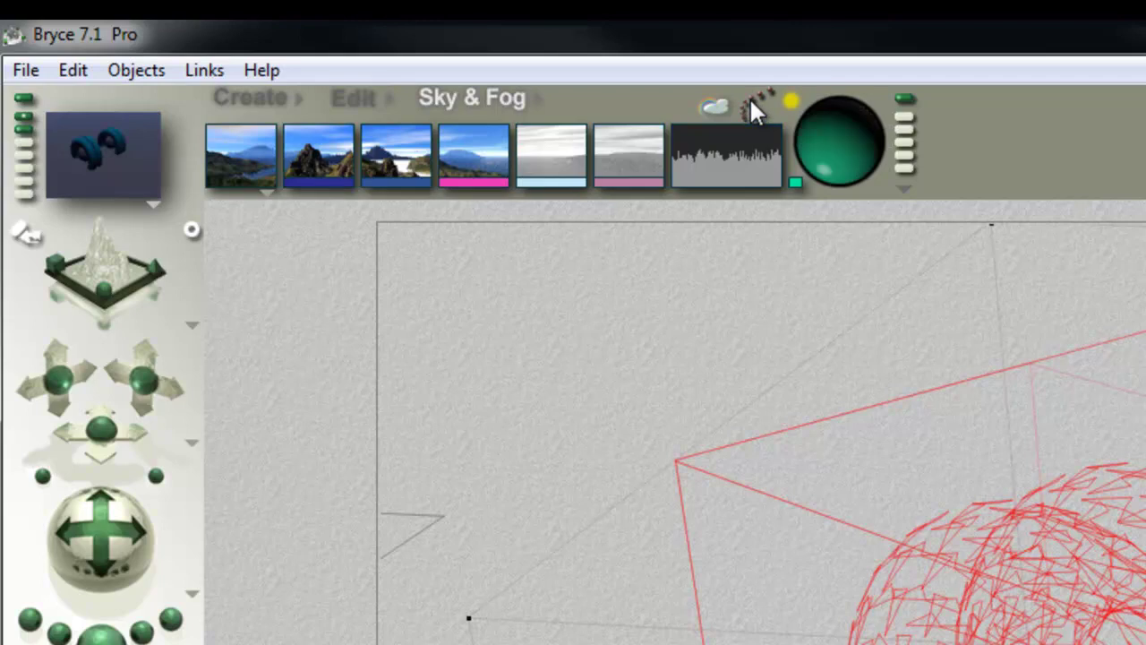
pyautogui.click(24, 128)
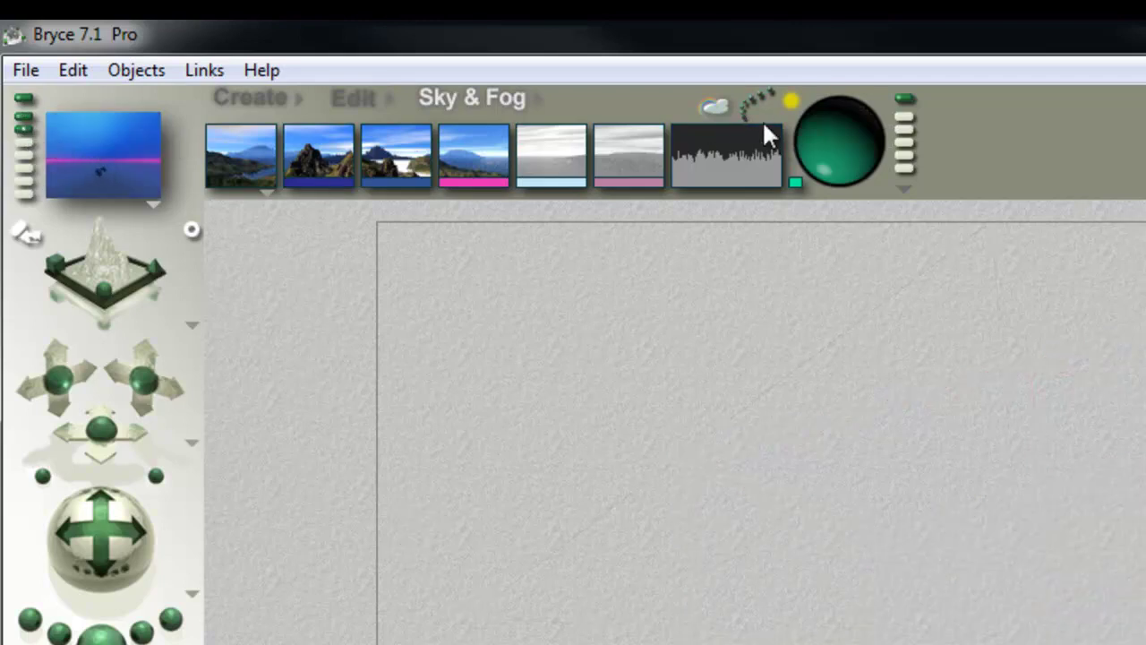
# Step: Randomize the sky about fifty more times, keeping the last result
pyautogui.click(750, 100)
pyautogui.click(750, 100)
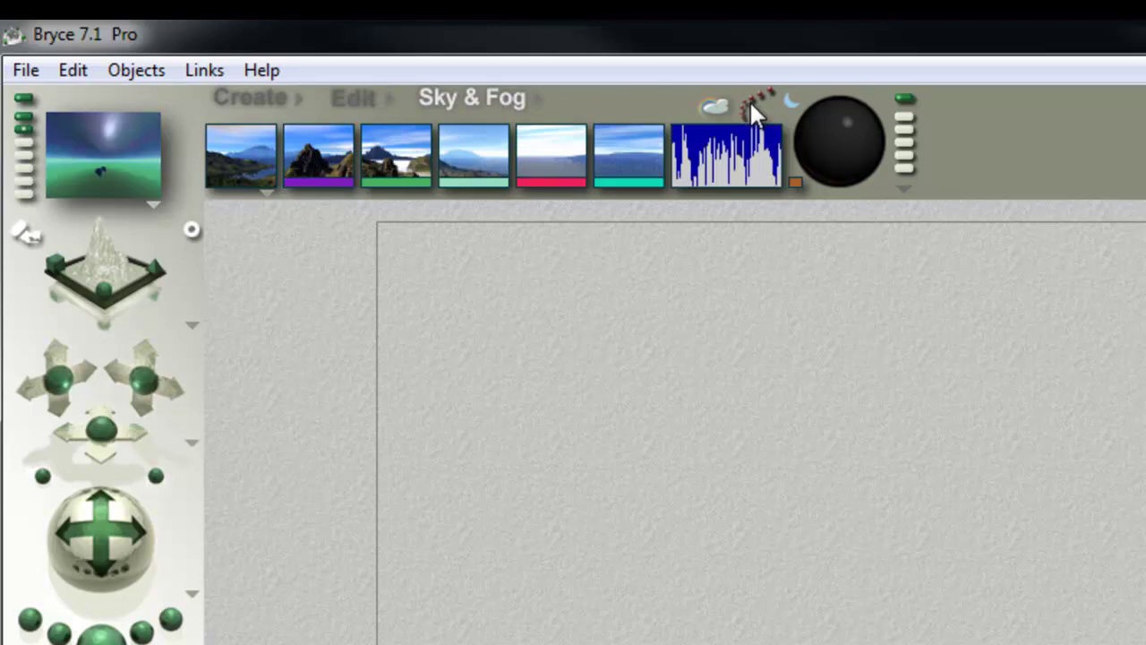
pyautogui.click(750, 100)
pyautogui.click(750, 100)
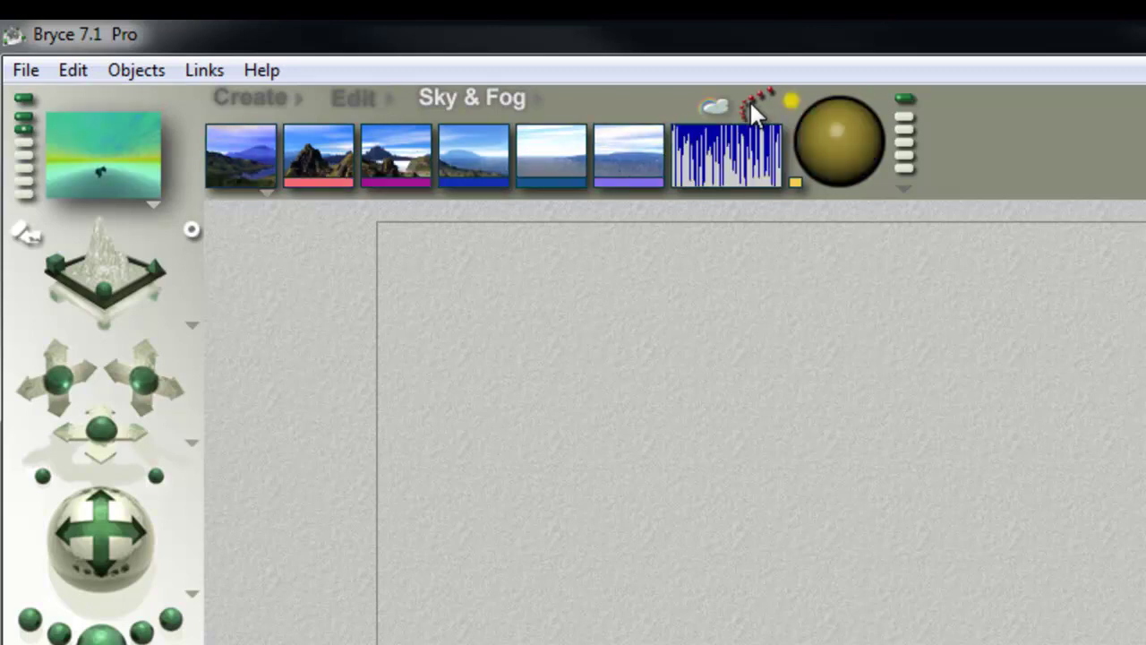
pyautogui.click(749, 100)
pyautogui.click(749, 99)
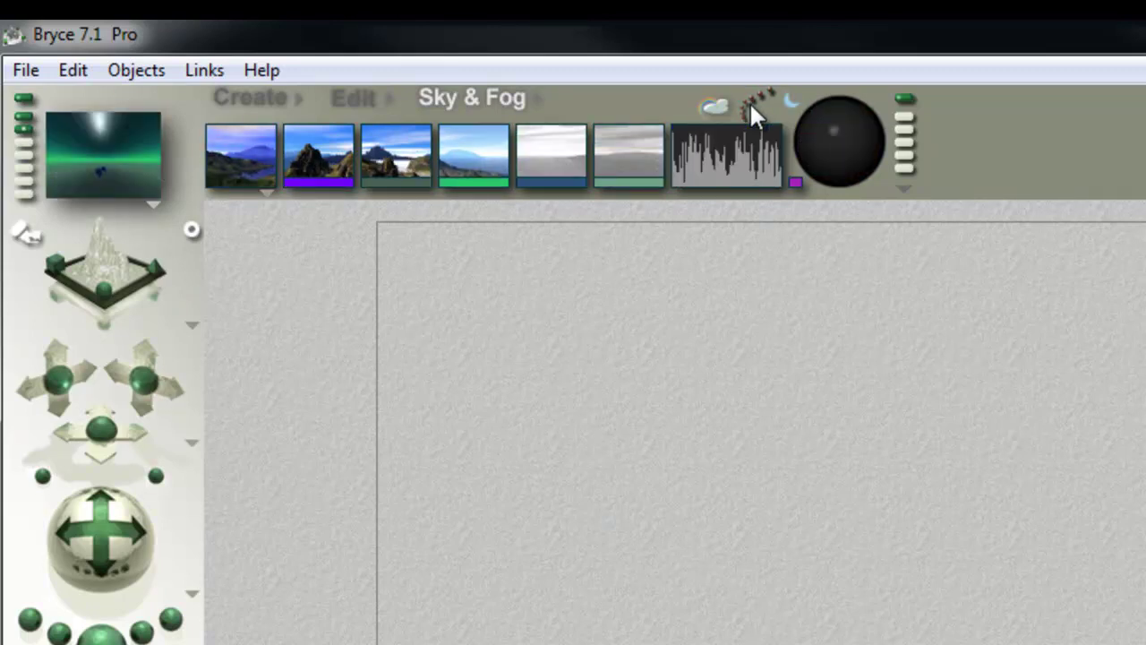
pyautogui.click(750, 102)
pyautogui.click(749, 102)
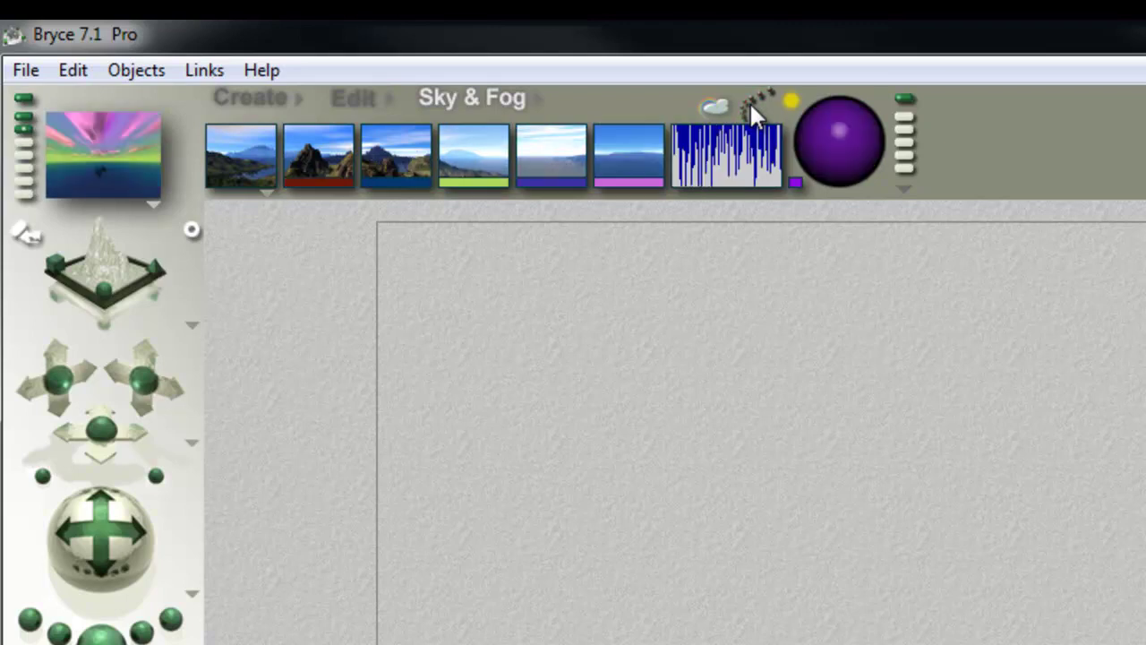
pyautogui.click(750, 100)
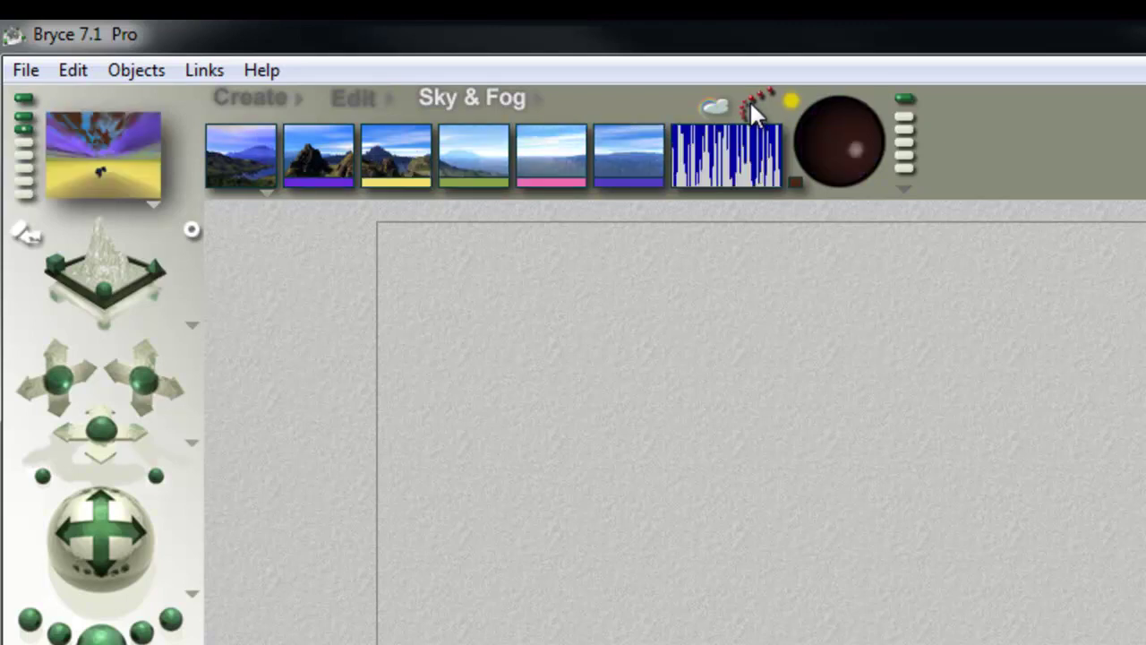
pyautogui.click(749, 99)
pyautogui.click(749, 100)
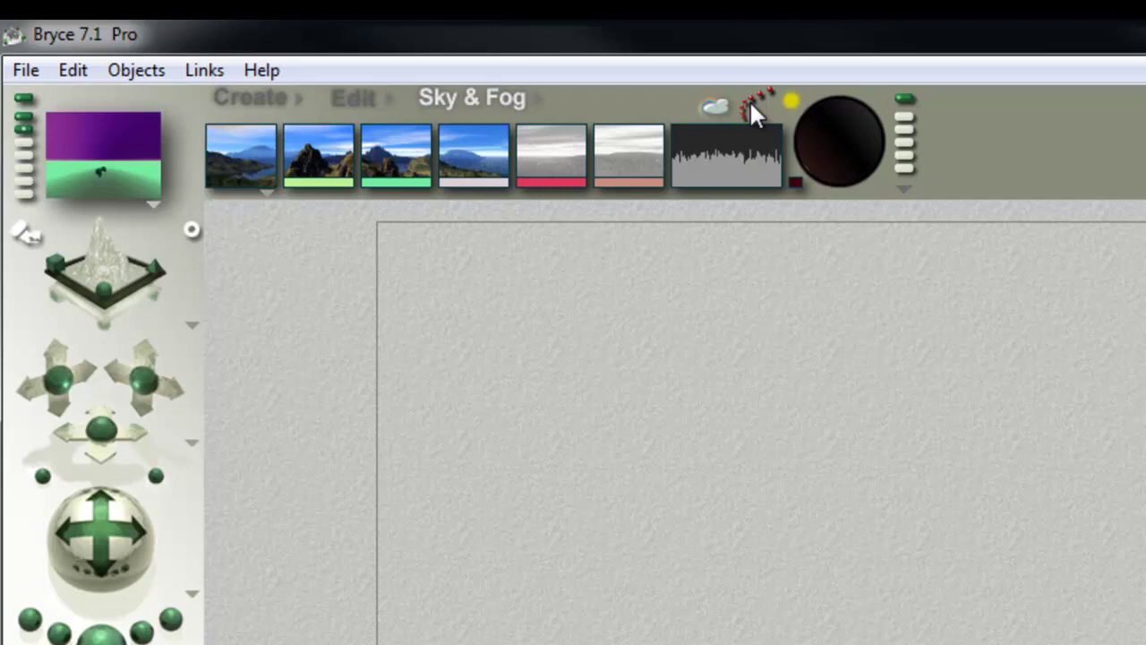
pyautogui.click(749, 99)
pyautogui.click(750, 100)
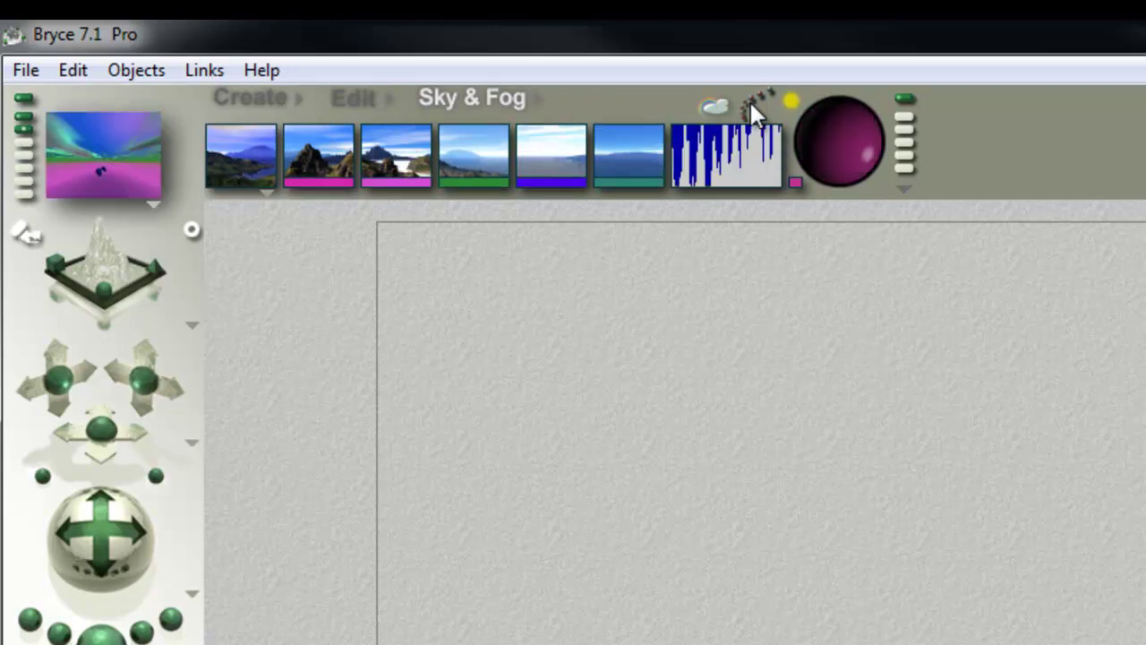
pyautogui.click(749, 99)
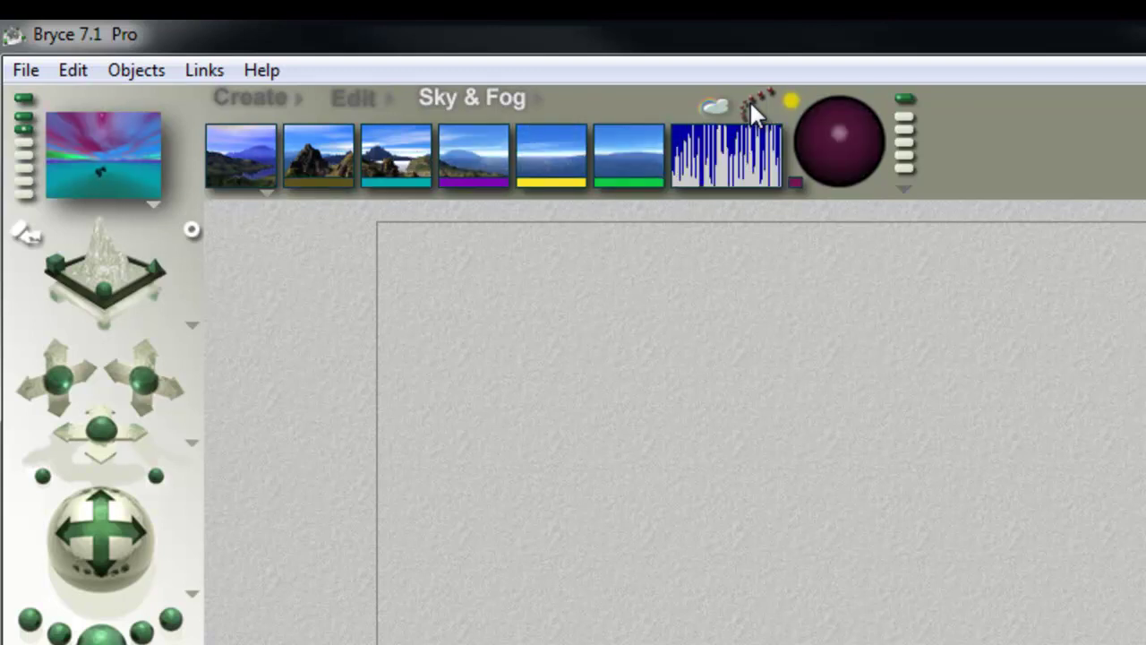
pyautogui.click(750, 102)
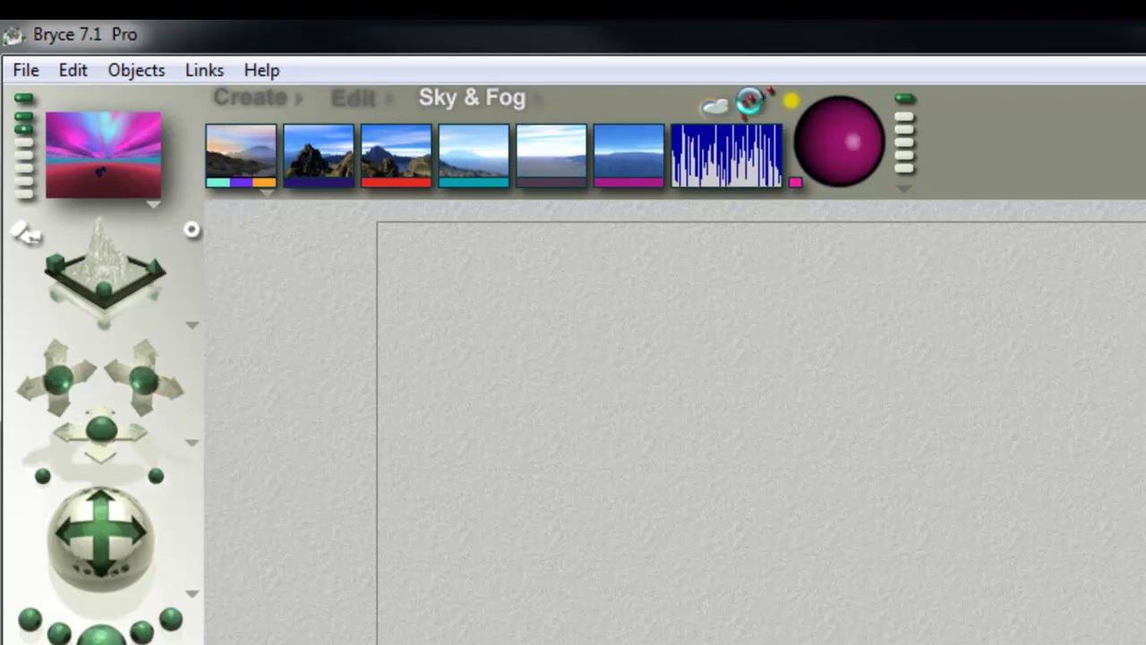
pyautogui.click(751, 102)
pyautogui.click(750, 100)
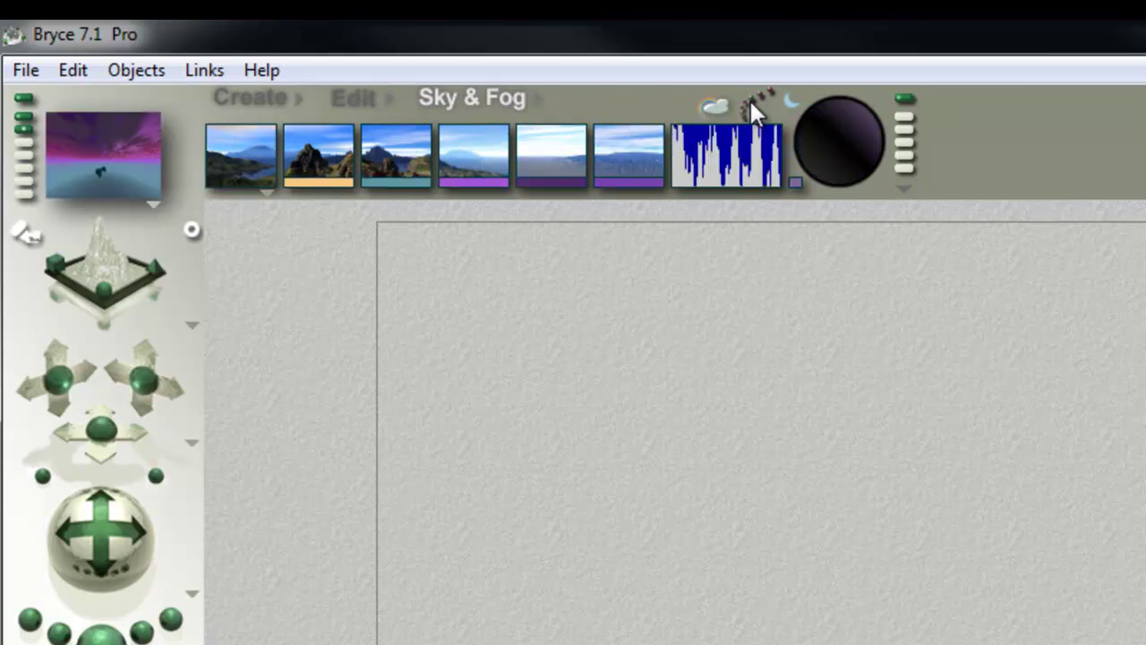
pyautogui.click(749, 100)
pyautogui.click(749, 100)
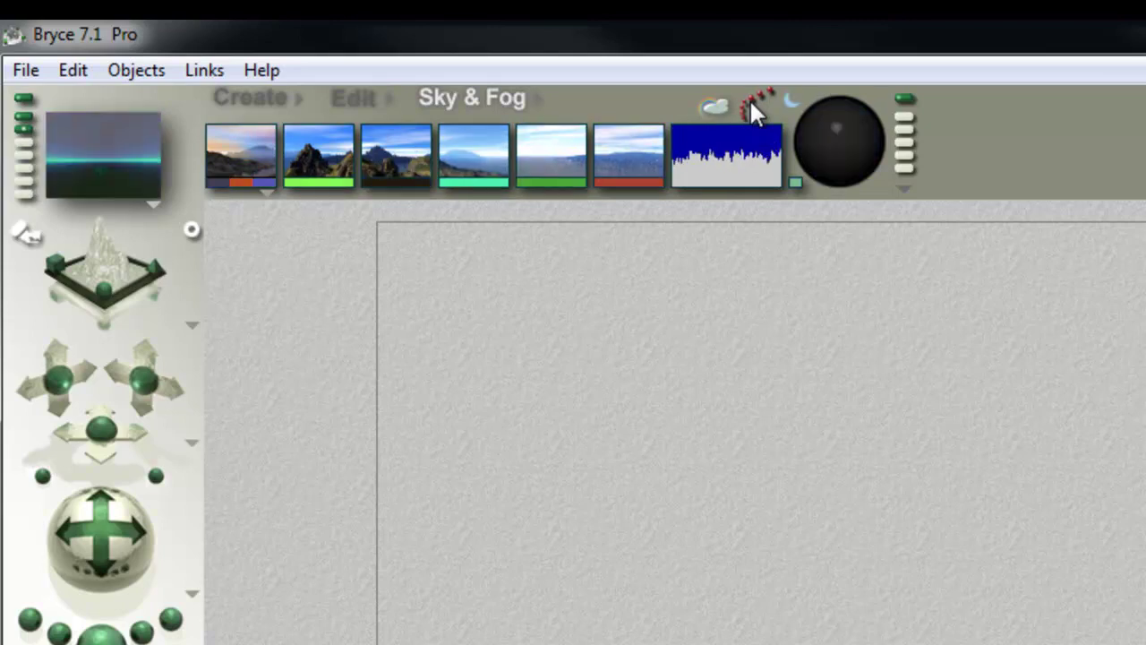
pyautogui.click(750, 100)
pyautogui.click(750, 100)
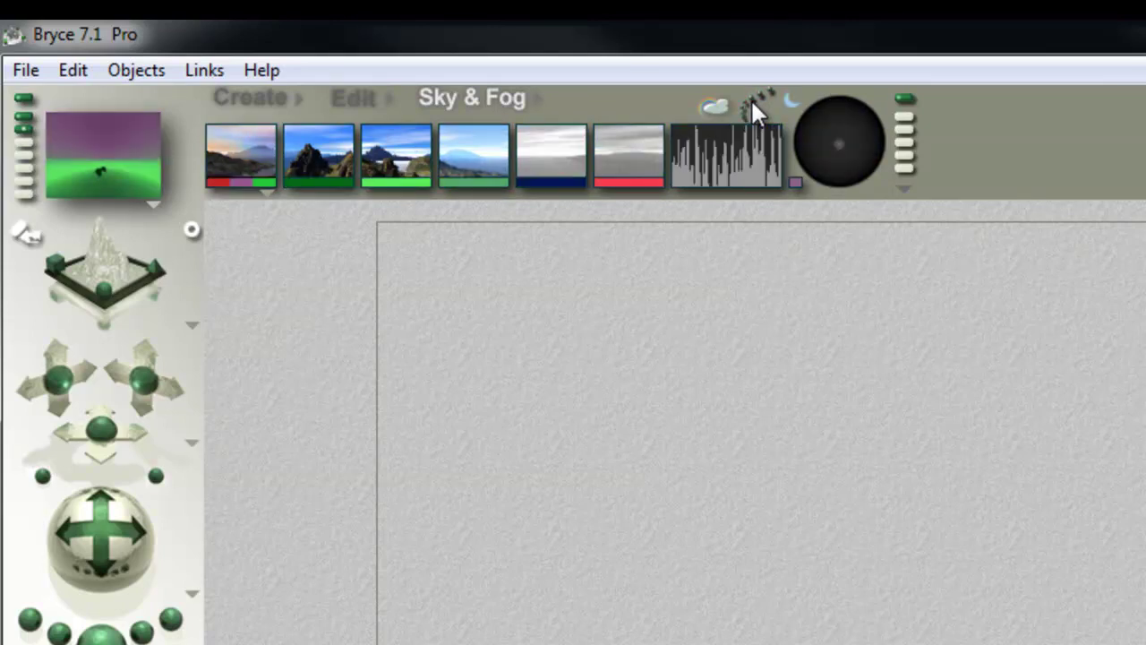
pyautogui.click(750, 101)
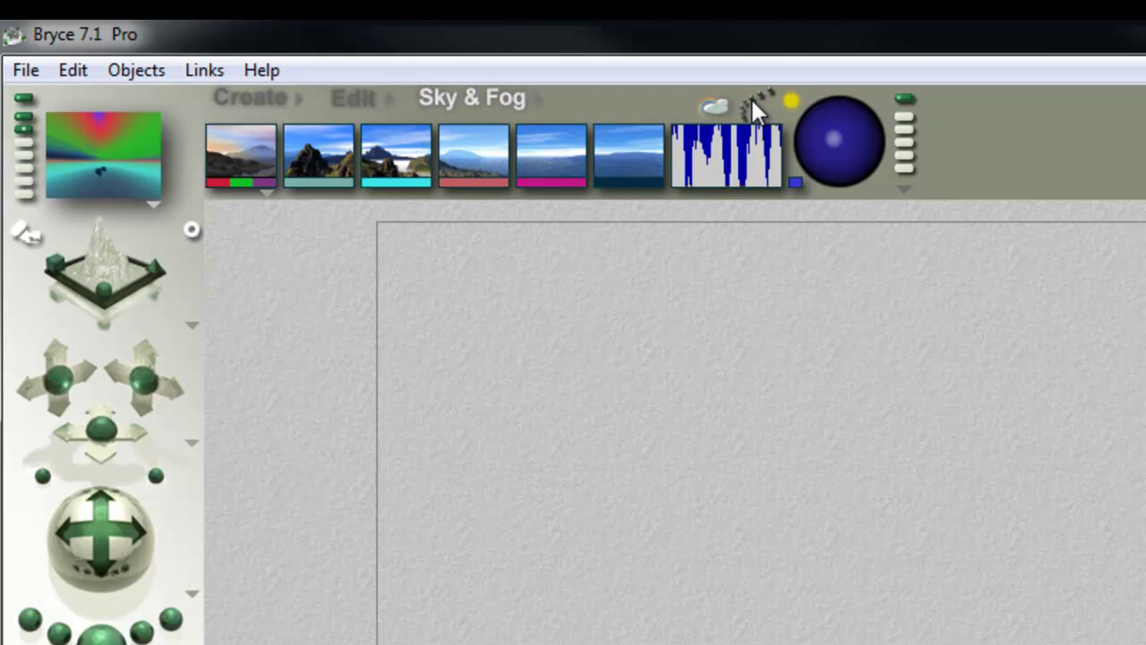
pyautogui.click(750, 100)
pyautogui.click(751, 100)
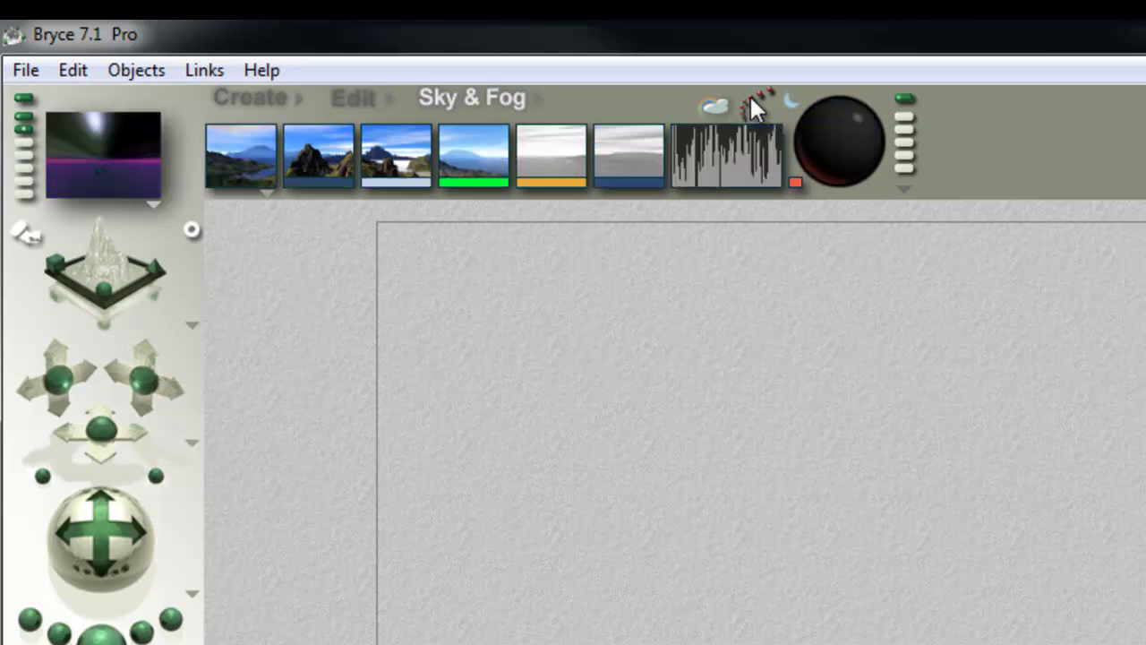
pyautogui.click(750, 100)
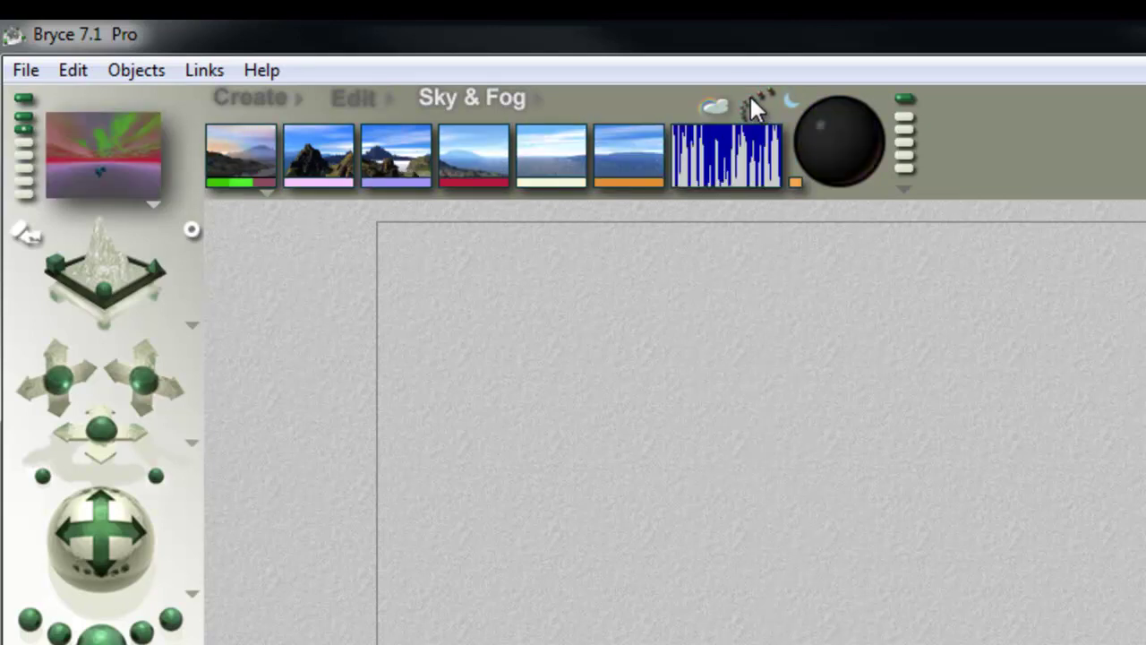
pyautogui.click(750, 100)
pyautogui.click(751, 100)
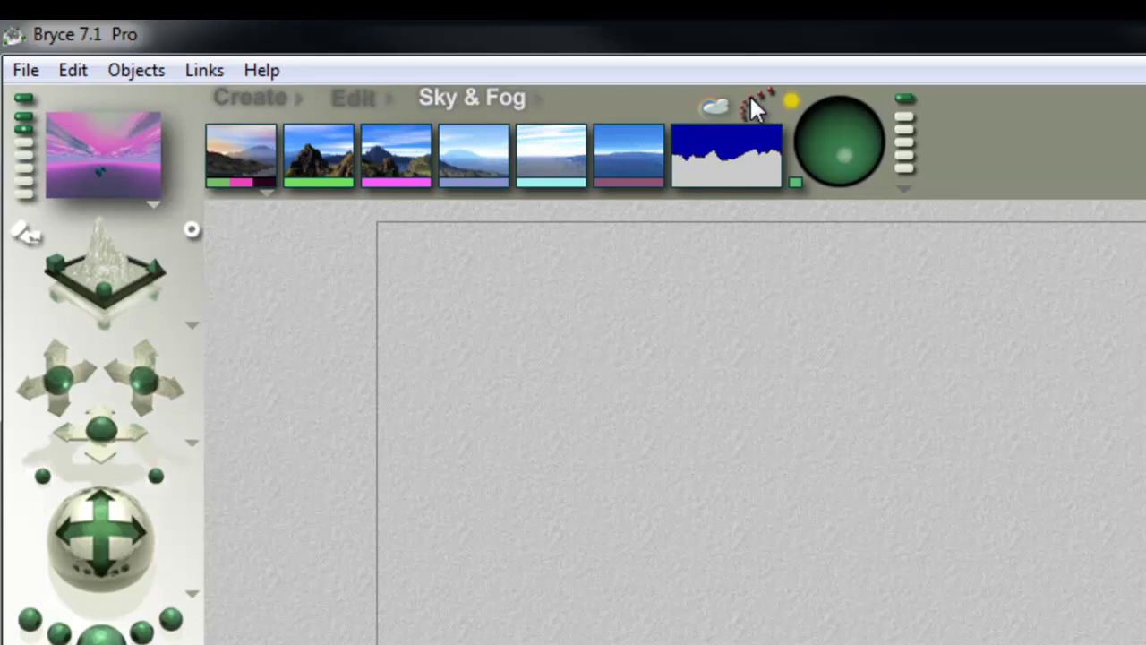
pyautogui.click(750, 100)
pyautogui.click(750, 100)
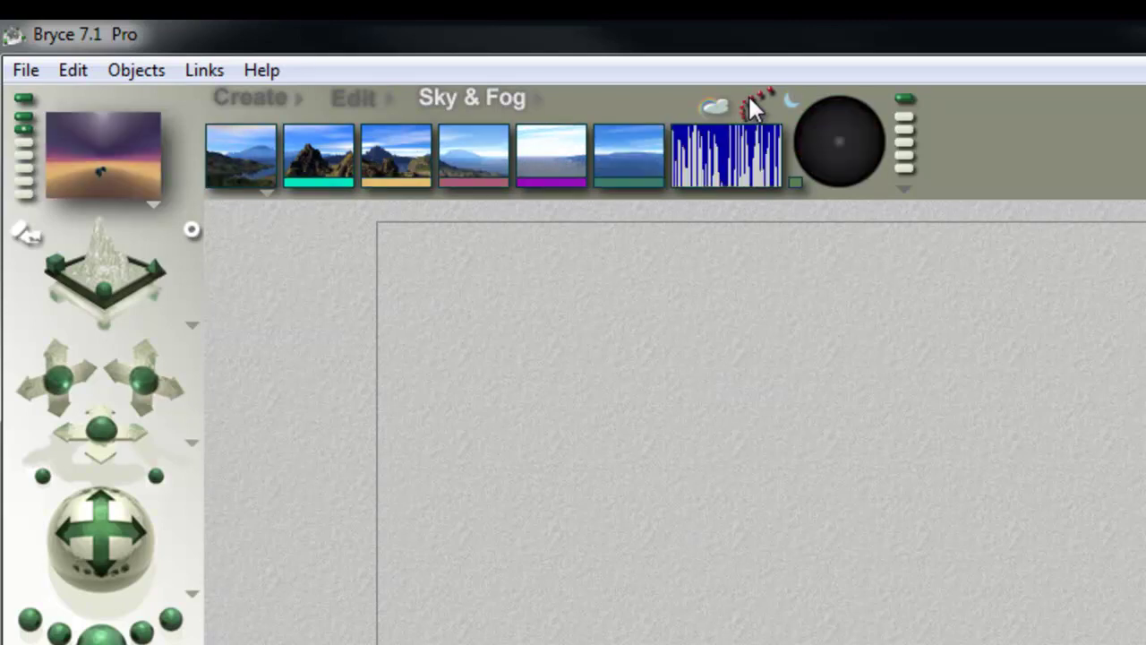
pyautogui.click(751, 100)
pyautogui.click(751, 100)
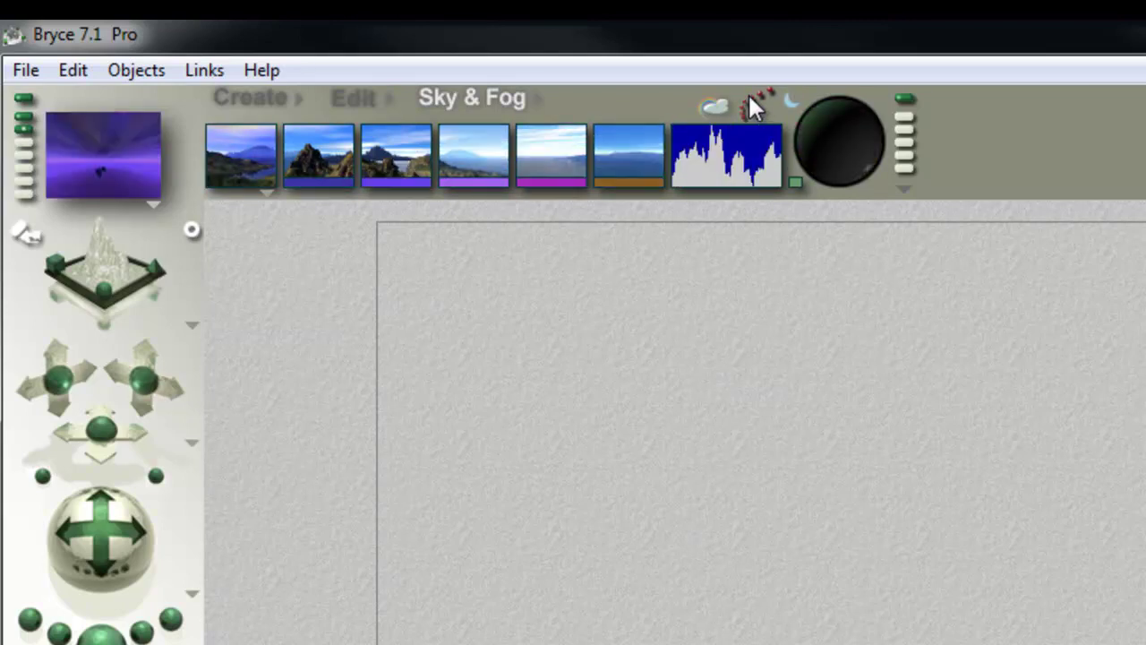
pyautogui.click(750, 101)
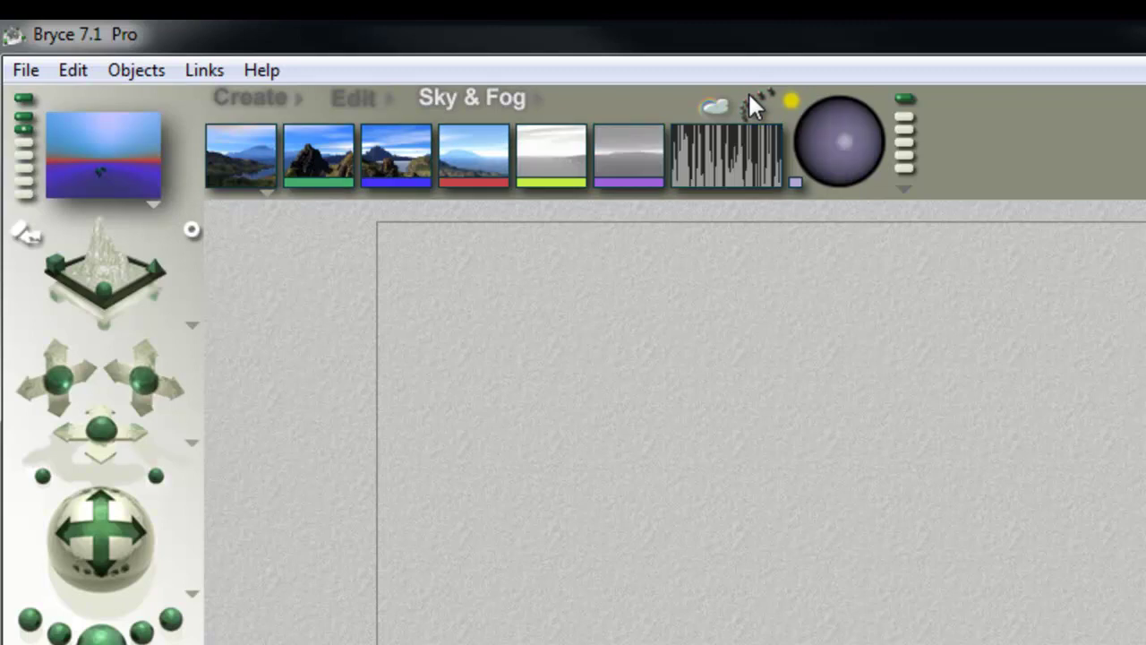
pyautogui.click(750, 100)
pyautogui.click(750, 100)
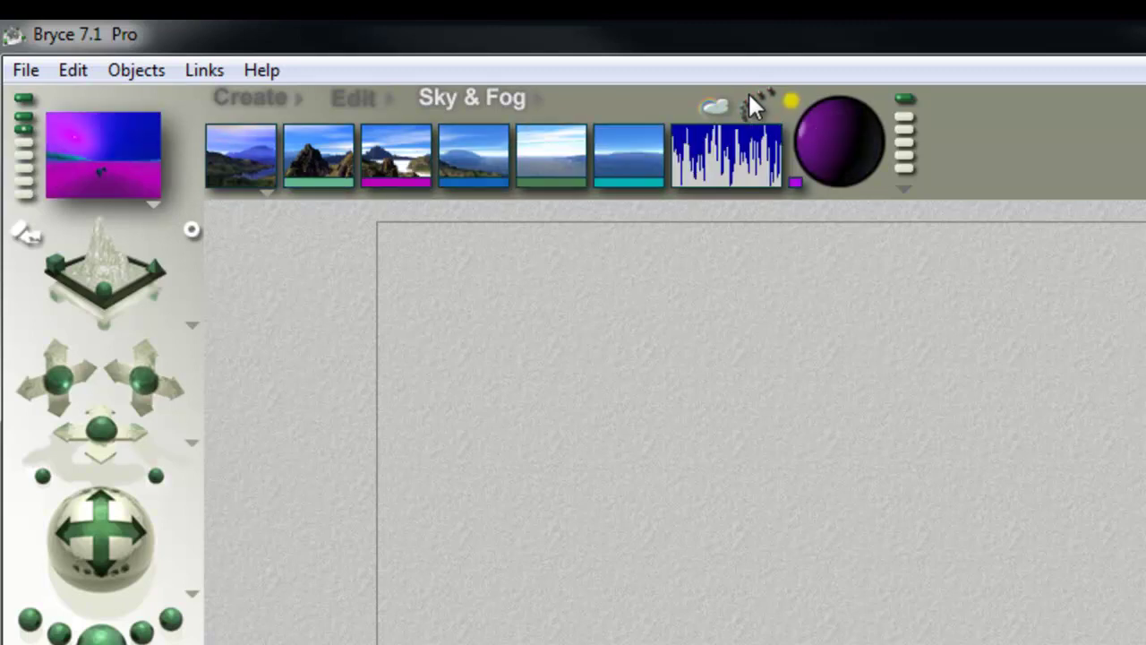
pyautogui.click(750, 101)
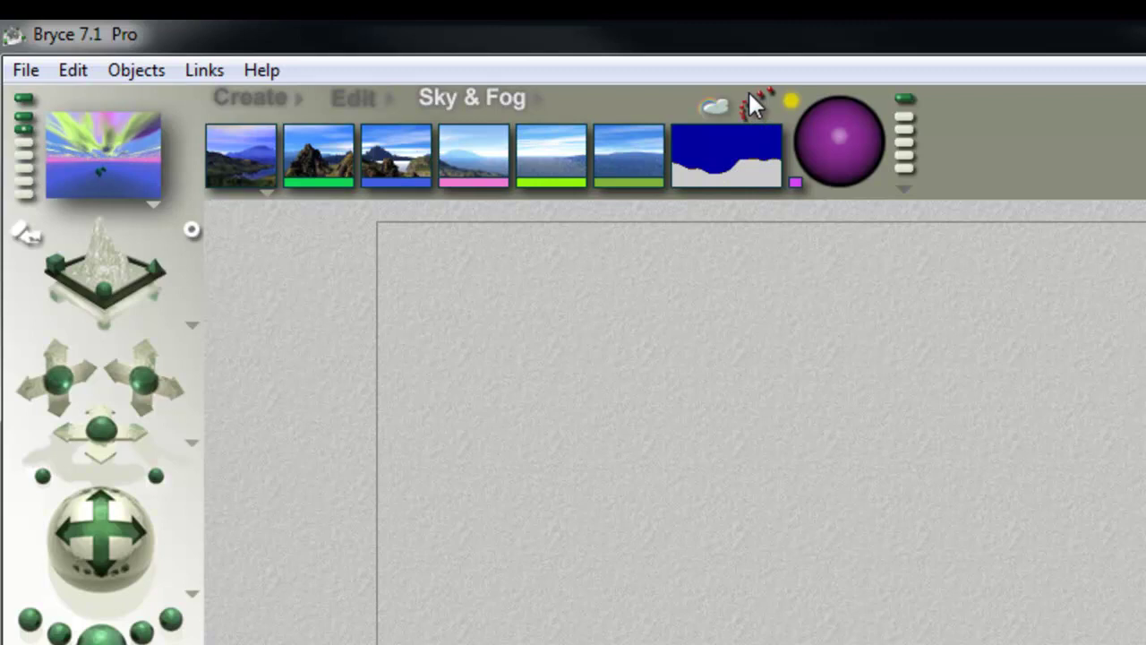
pyautogui.click(751, 94)
pyautogui.click(750, 94)
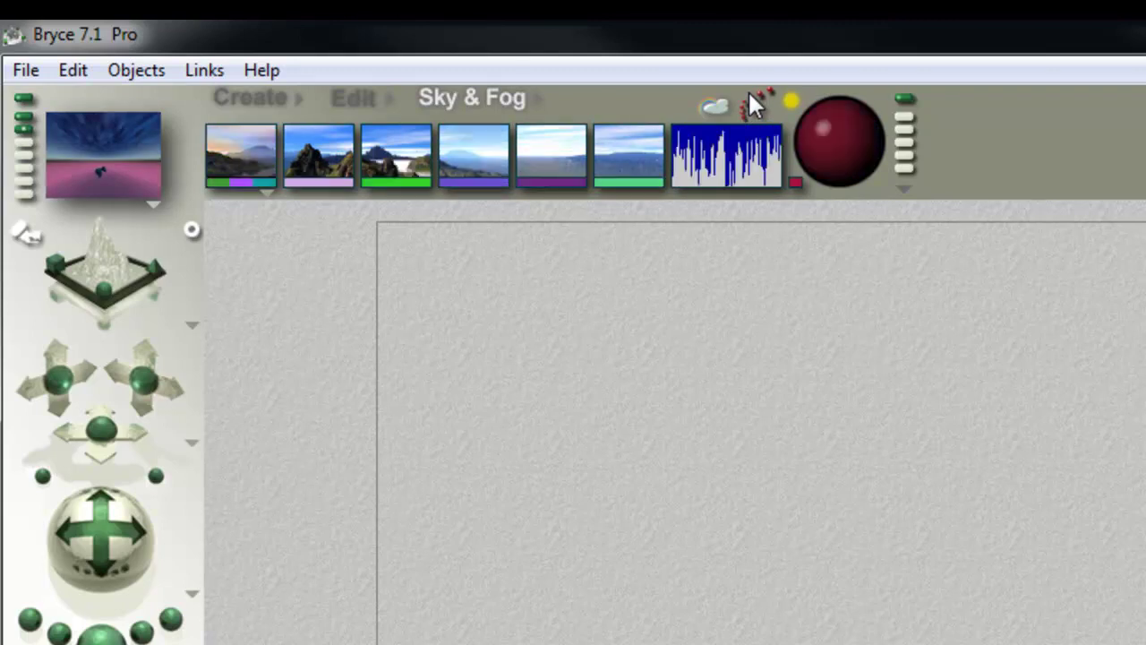
pyautogui.click(750, 94)
pyautogui.click(751, 94)
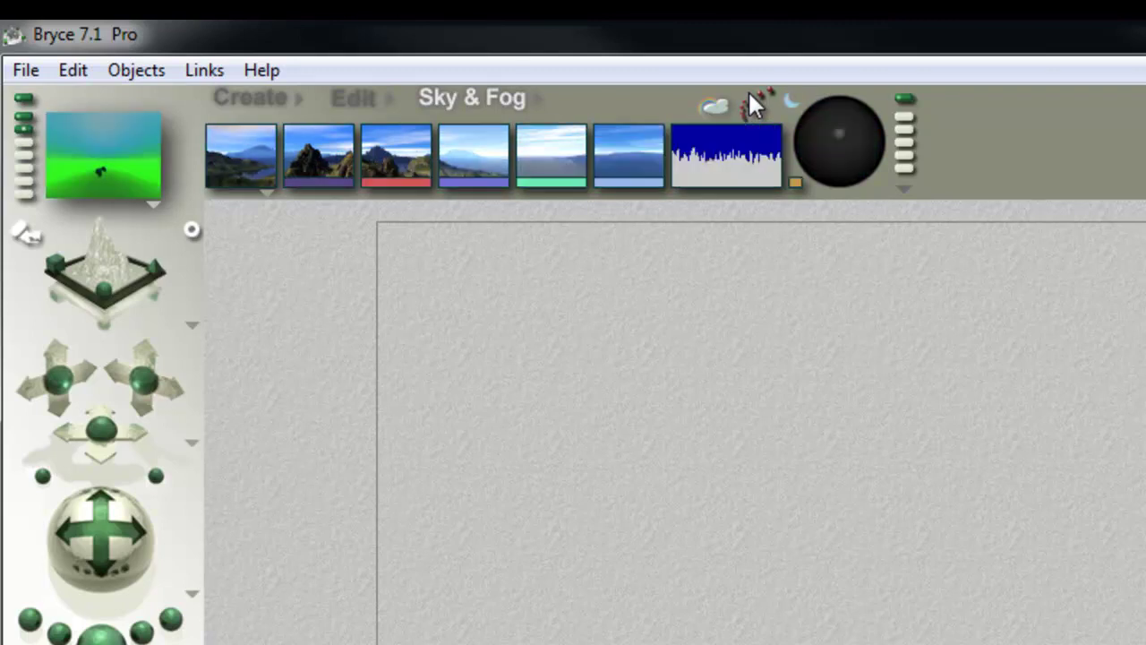
pyautogui.click(750, 97)
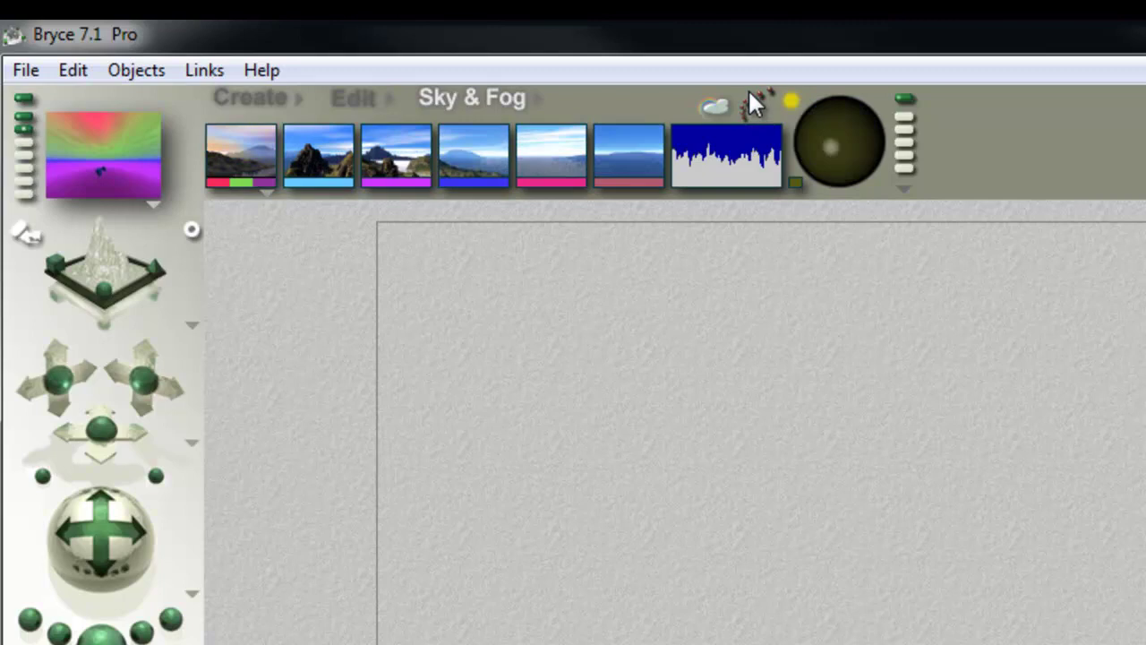
pyautogui.click(752, 99)
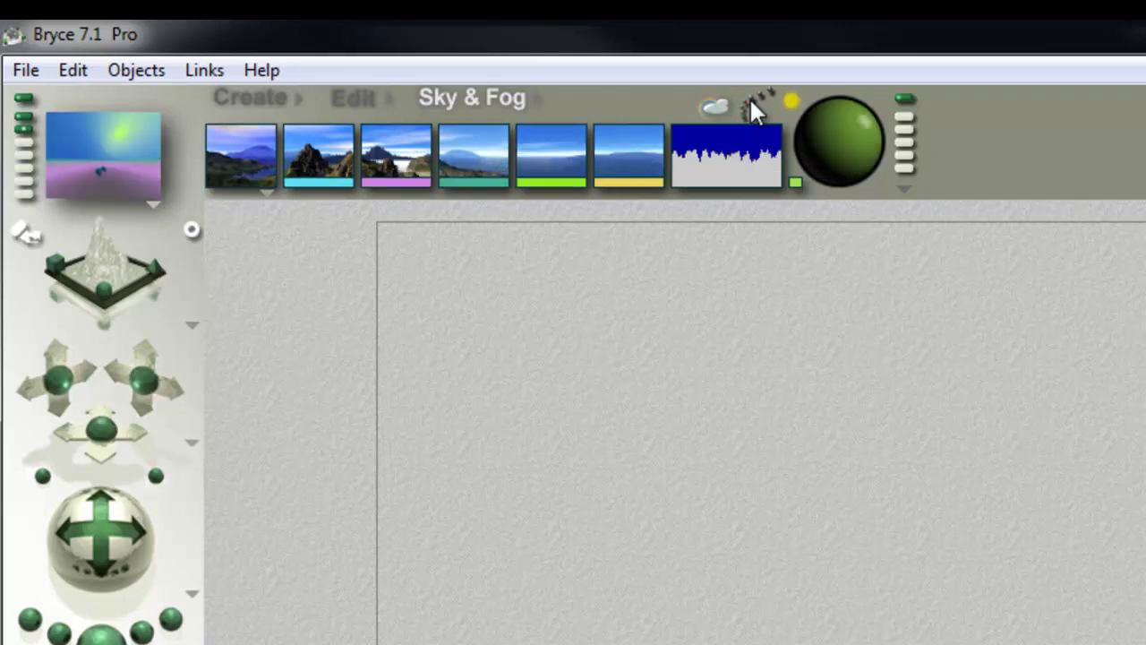
pyautogui.click(753, 99)
pyautogui.click(751, 98)
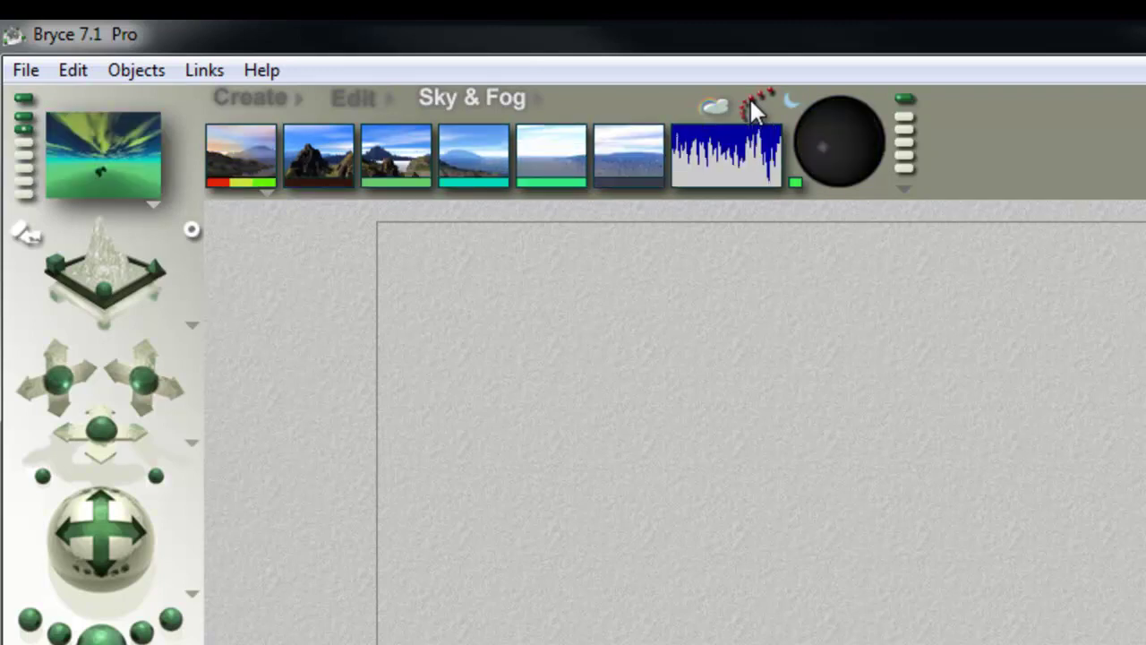
pyautogui.click(750, 99)
pyautogui.click(748, 95)
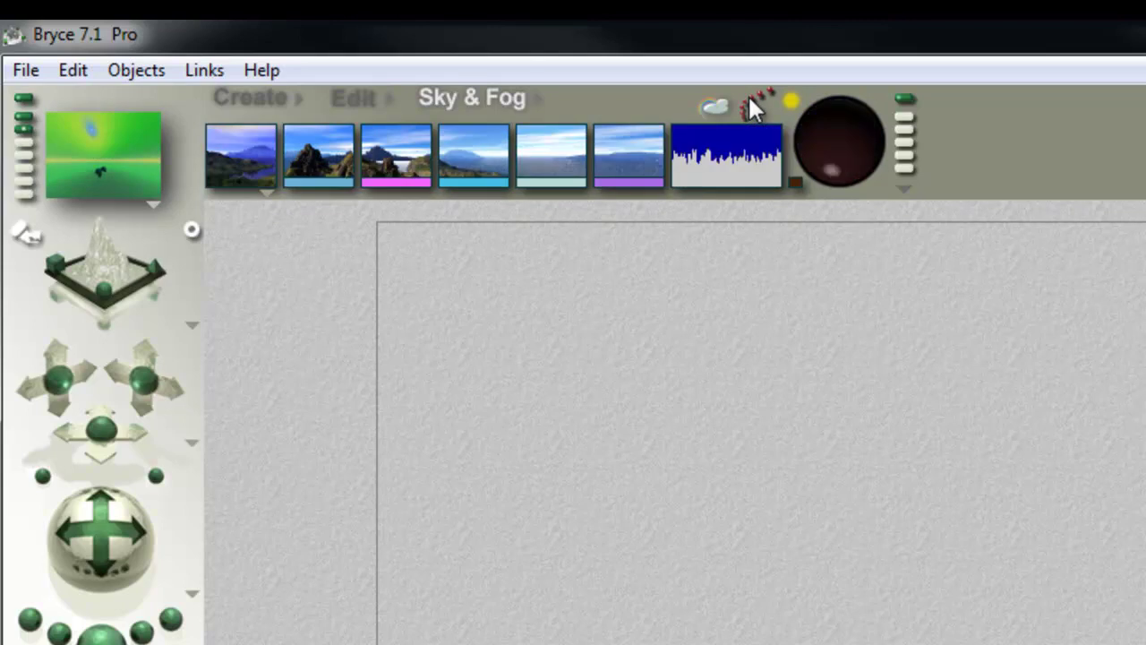
pyautogui.click(747, 94)
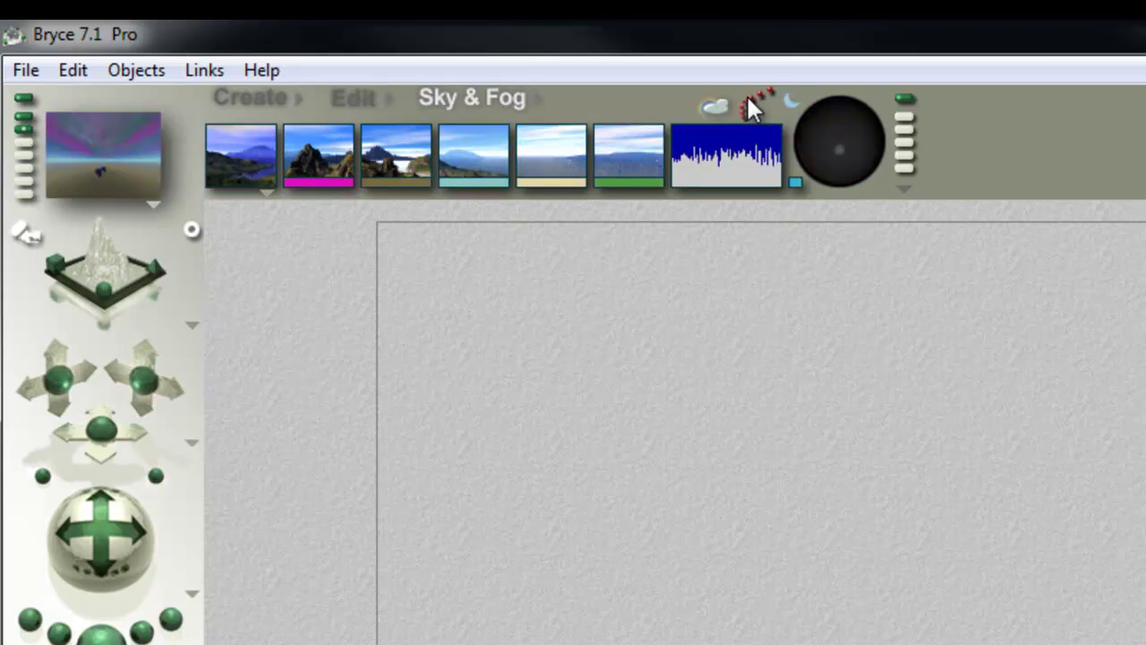
pyautogui.click(747, 94)
pyautogui.click(748, 95)
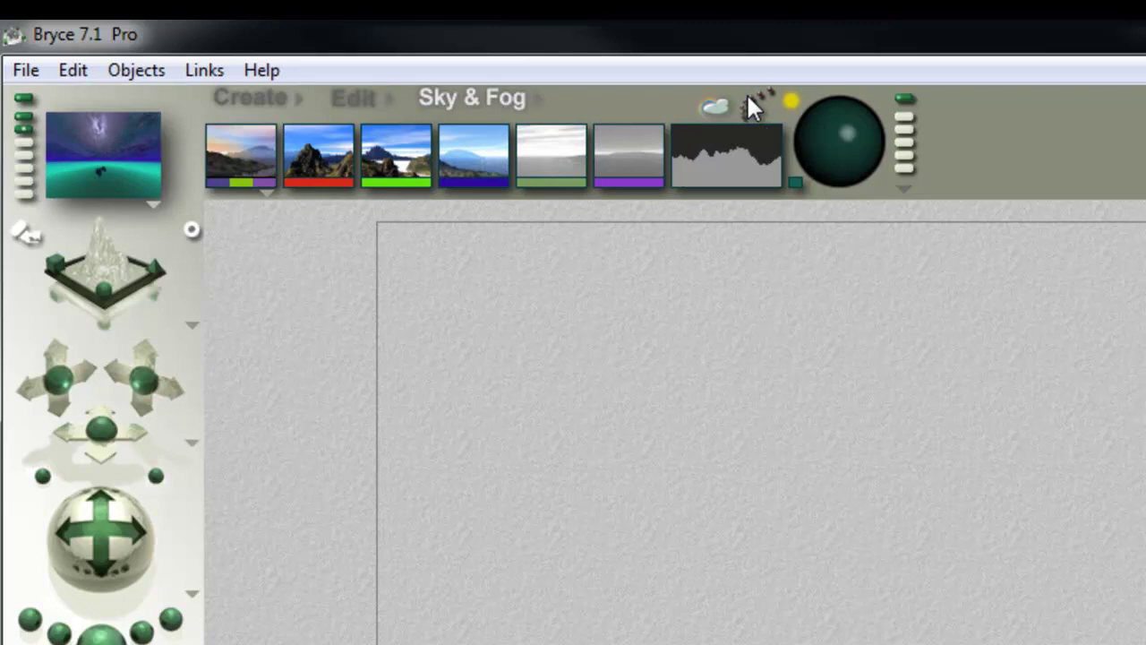
pyautogui.click(748, 96)
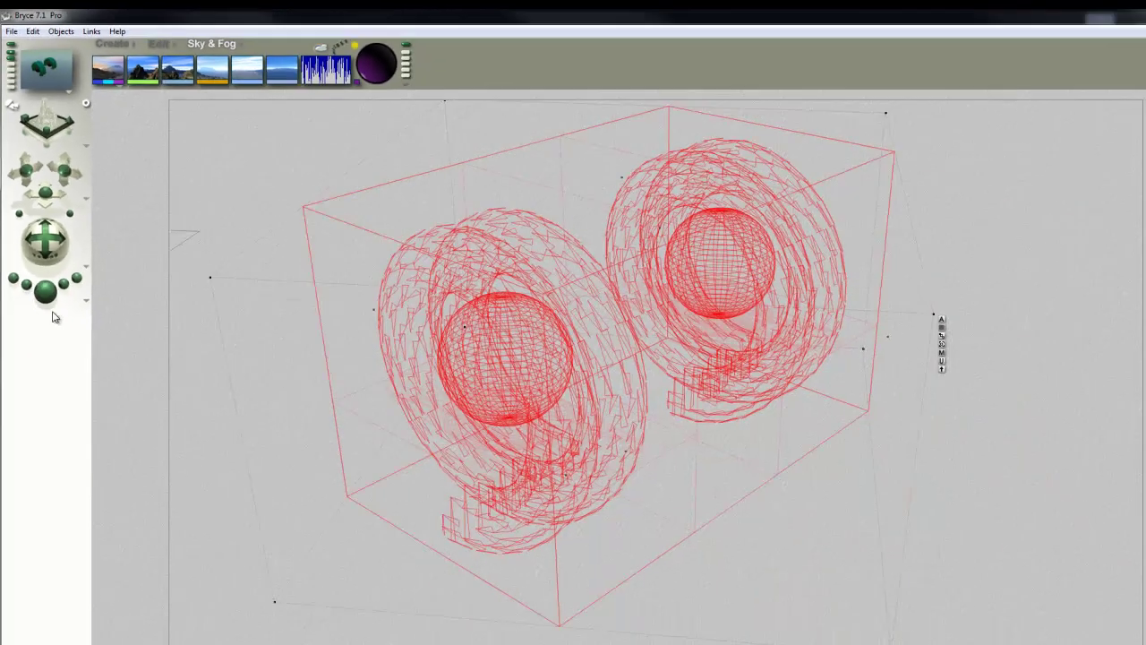
# Step: Render the teal coils and dark spheres under the newly randomized sky
pyautogui.click(45, 274)
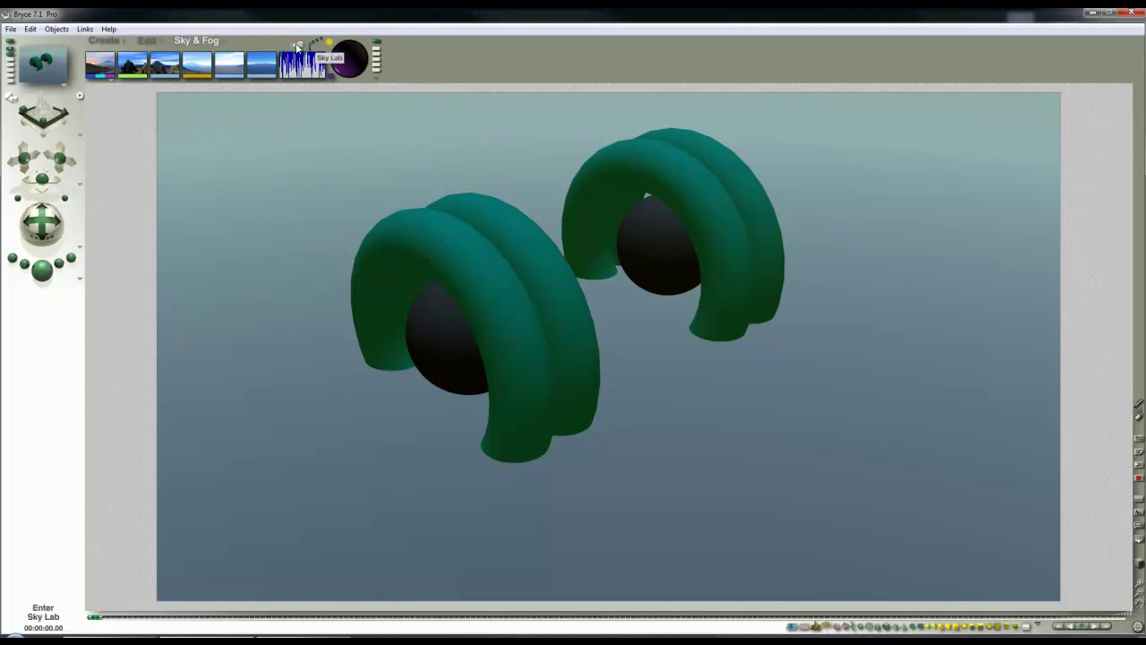
# Step: In Sky Lab, hide the sun disc and enable HDRI image lighting from the current sky
pyautogui.click(298, 46)
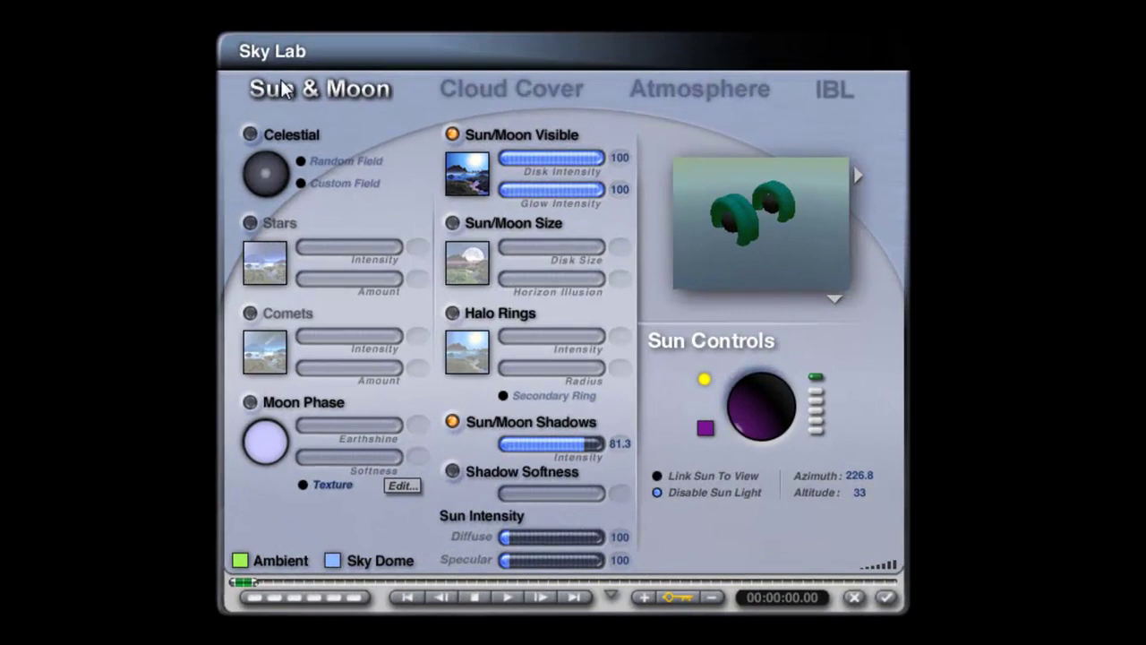
pyautogui.click(453, 136)
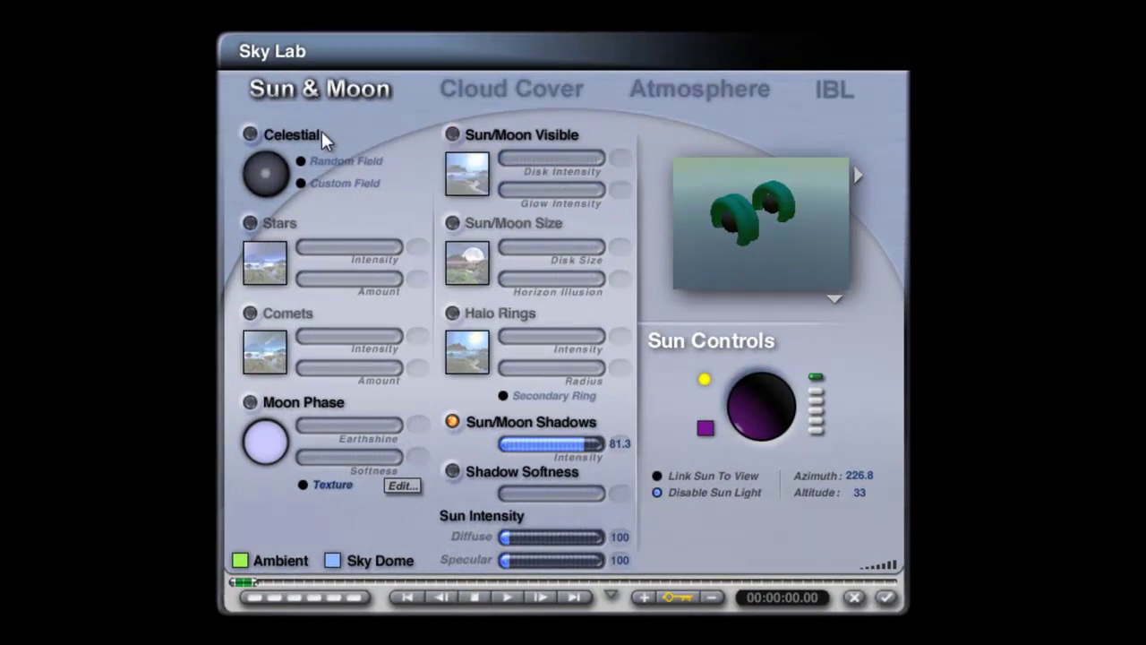
pyautogui.click(835, 87)
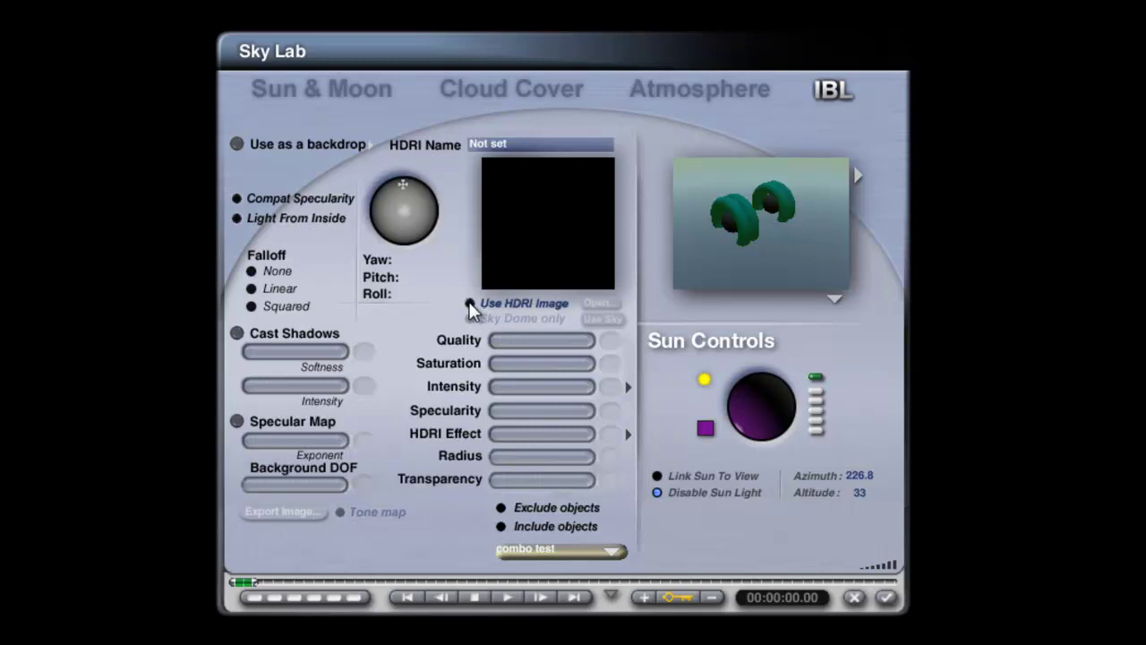
pyautogui.click(470, 303)
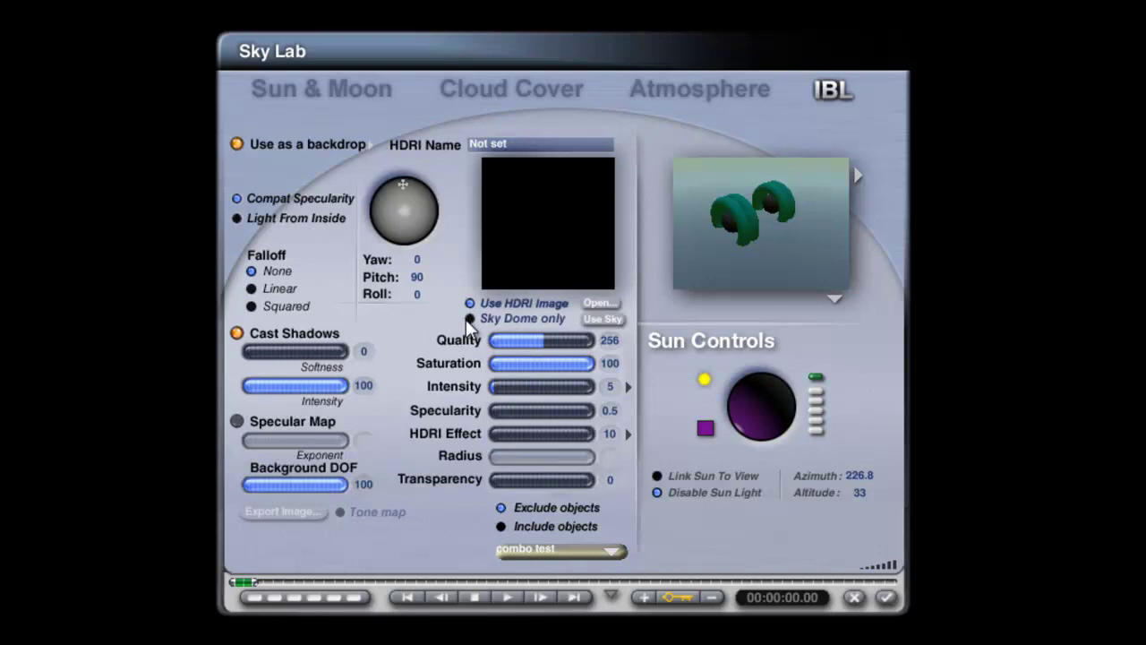
pyautogui.click(596, 319)
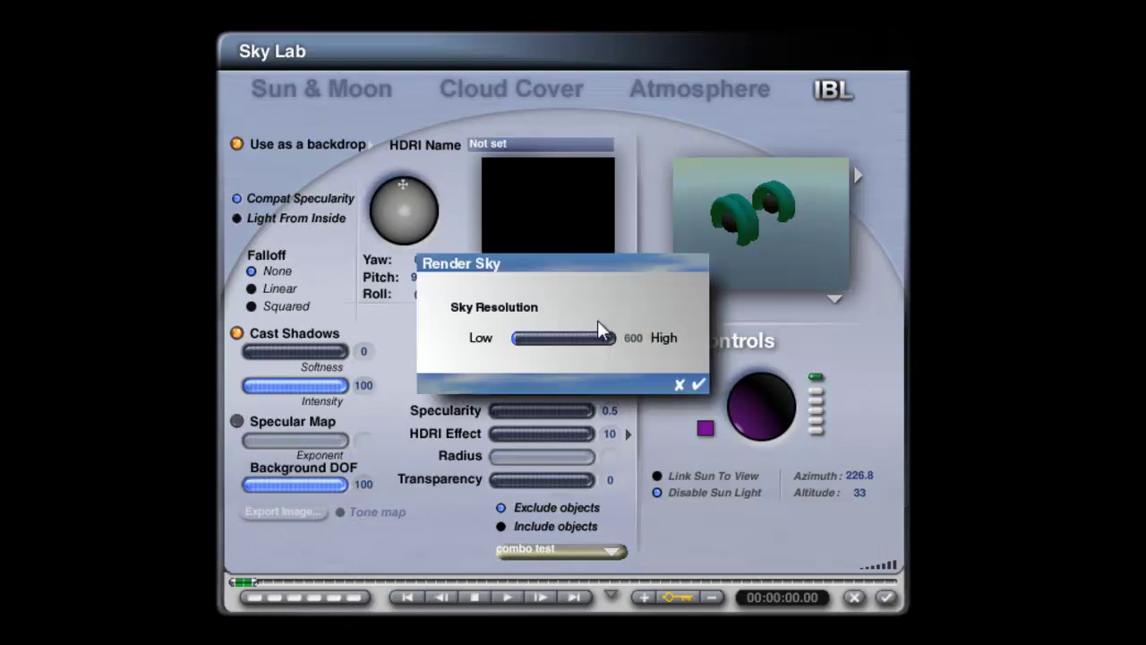
# Step: Render the sky dome, then set HDRI Quality to 16 and HDRI Effect to 100
pyautogui.click(698, 386)
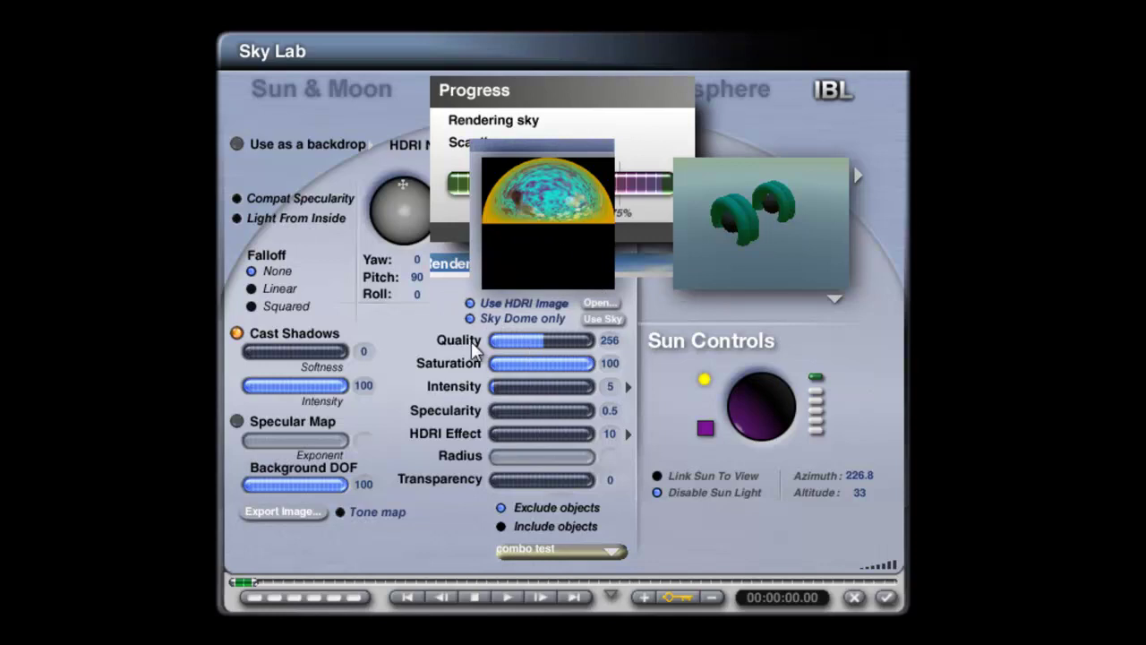
pyautogui.moveTo(517, 338); pyautogui.dragTo(522, 339)
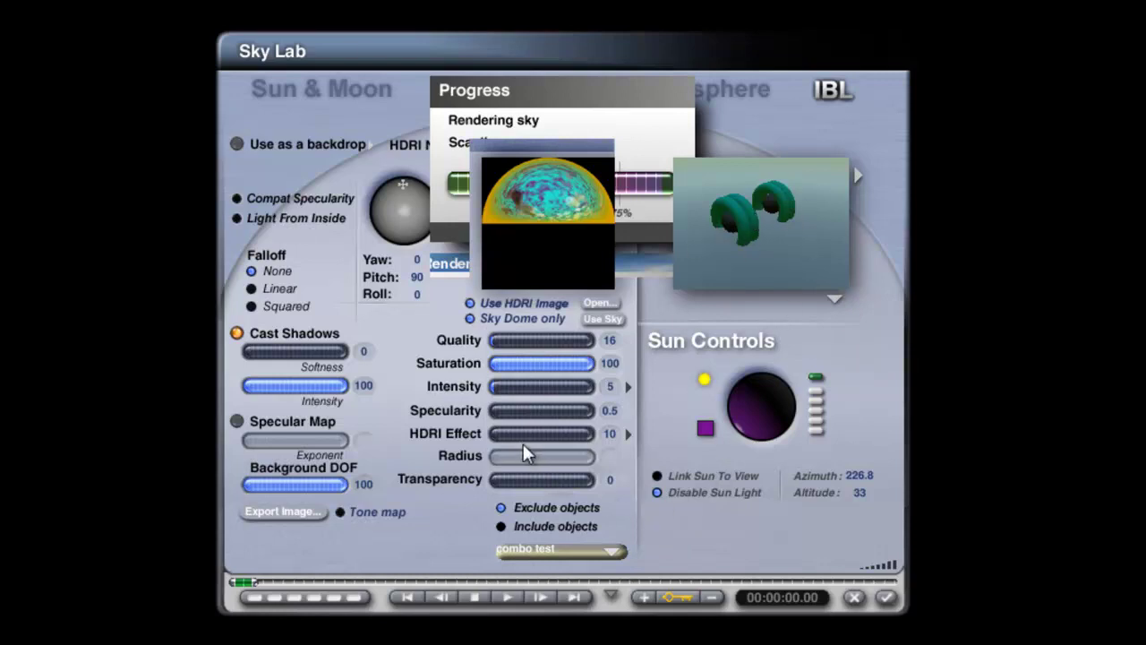
pyautogui.moveTo(500, 434); pyautogui.dragTo(508, 436)
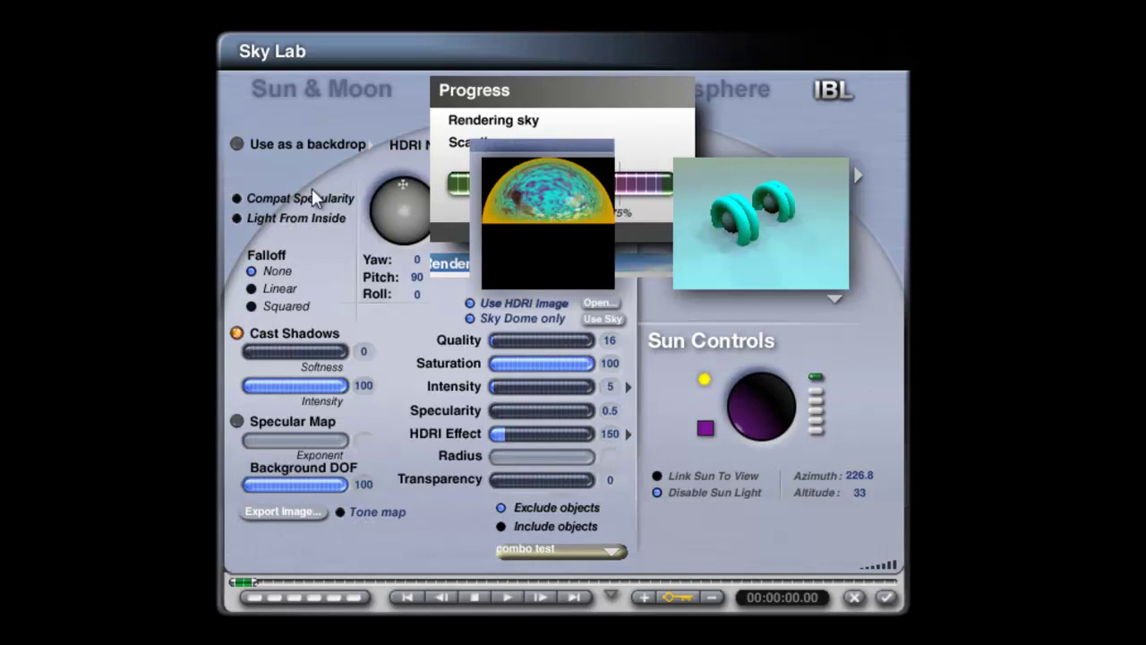
pyautogui.click(610, 435)
pyautogui.write('10')
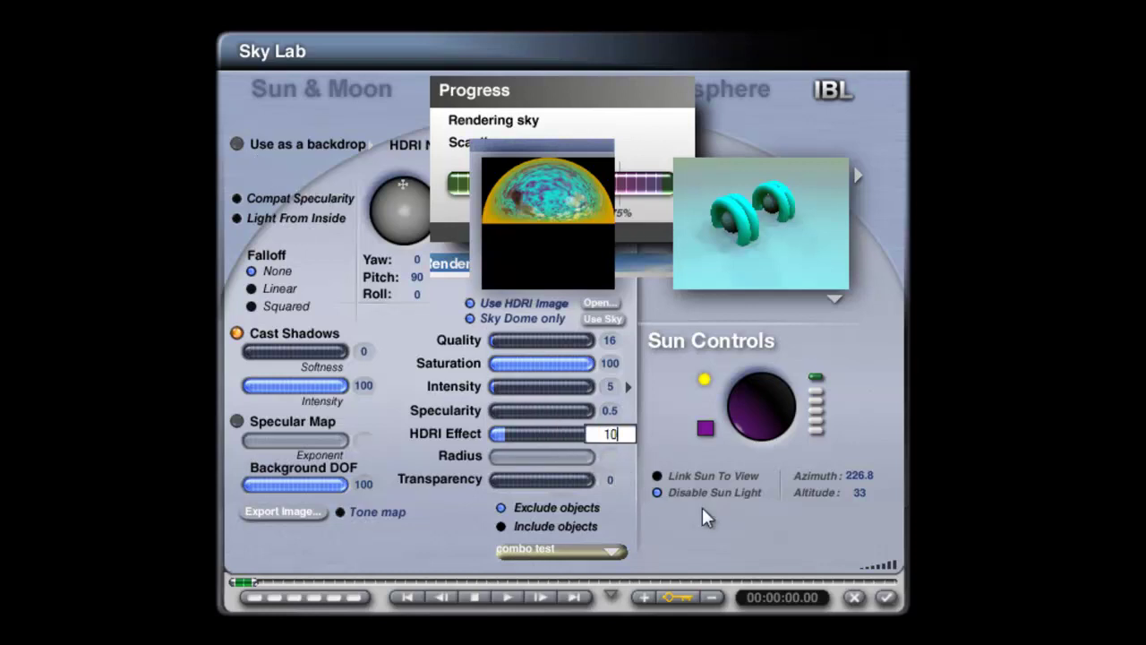
pyautogui.write('0')
pyautogui.press('Return')
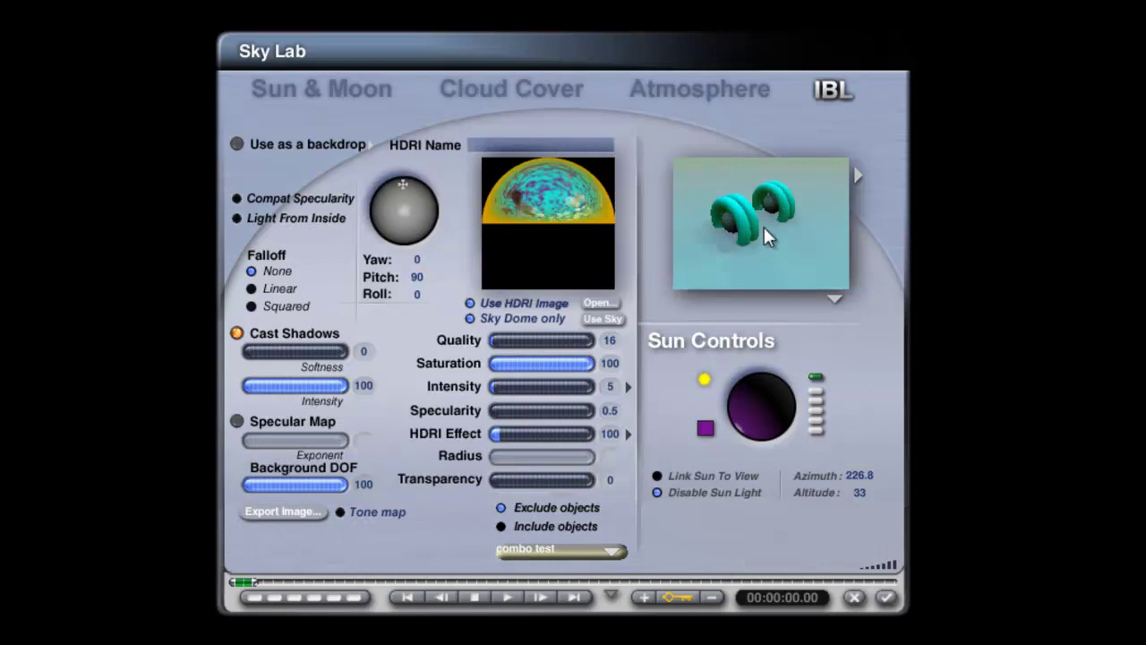
# Step: Use the HDRI sky as backdrop with Blend into background enabled
pyautogui.click(238, 144)
pyautogui.click(371, 144)
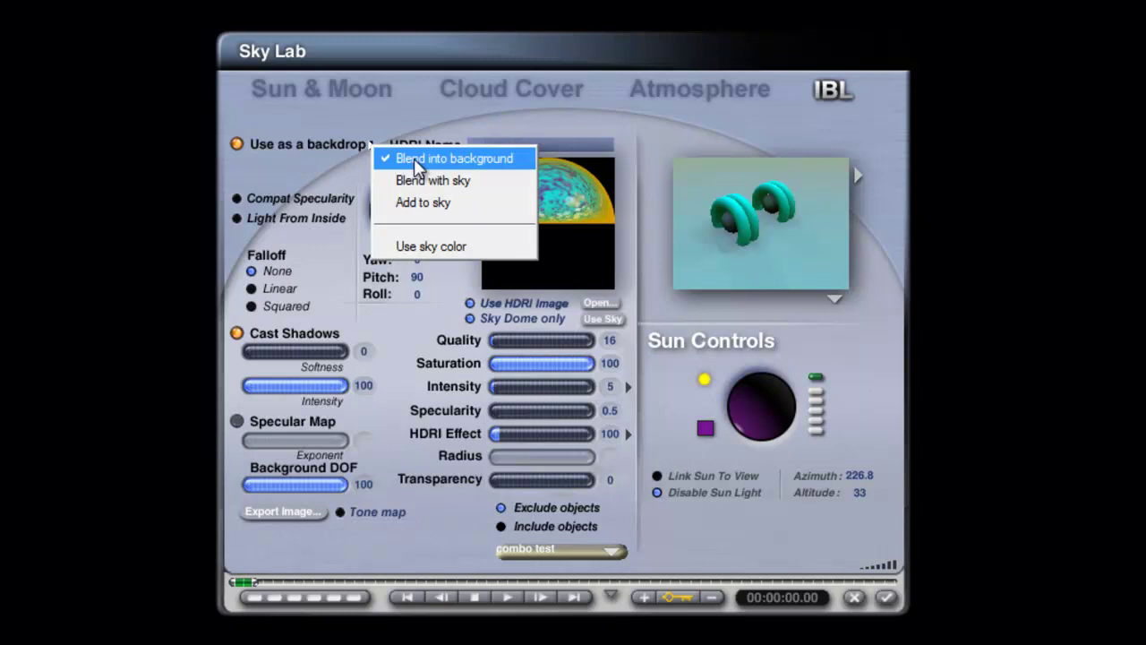
pyautogui.click(416, 159)
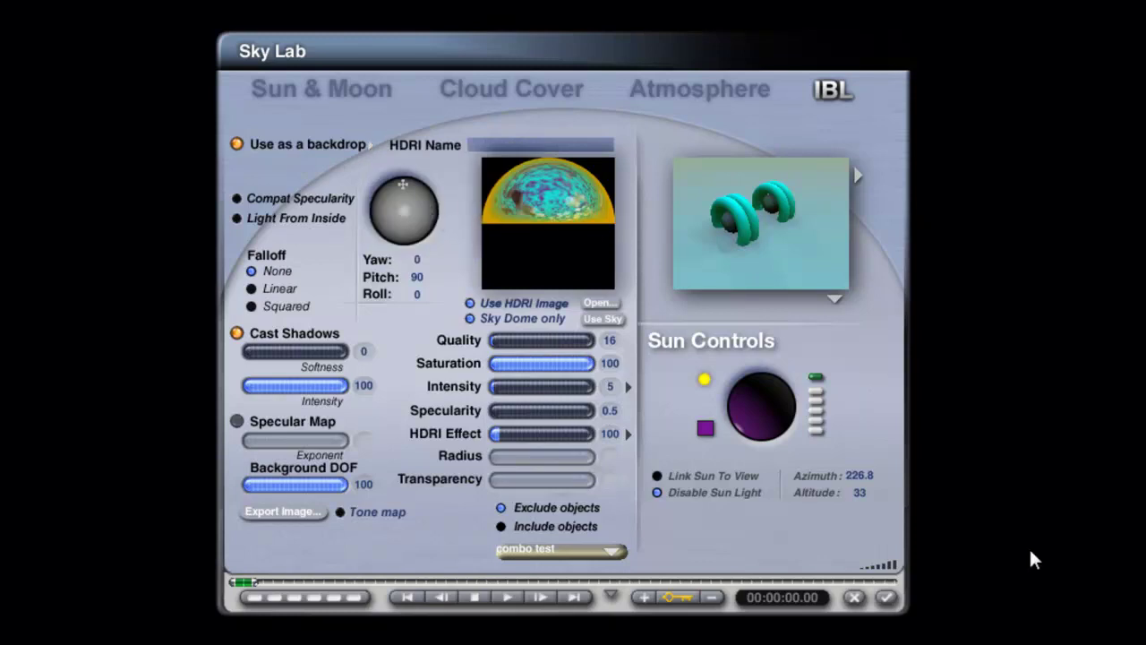
# Step: Close Sky Lab and set the first sky thumbnail to Atmosphere Off
pyautogui.click(886, 598)
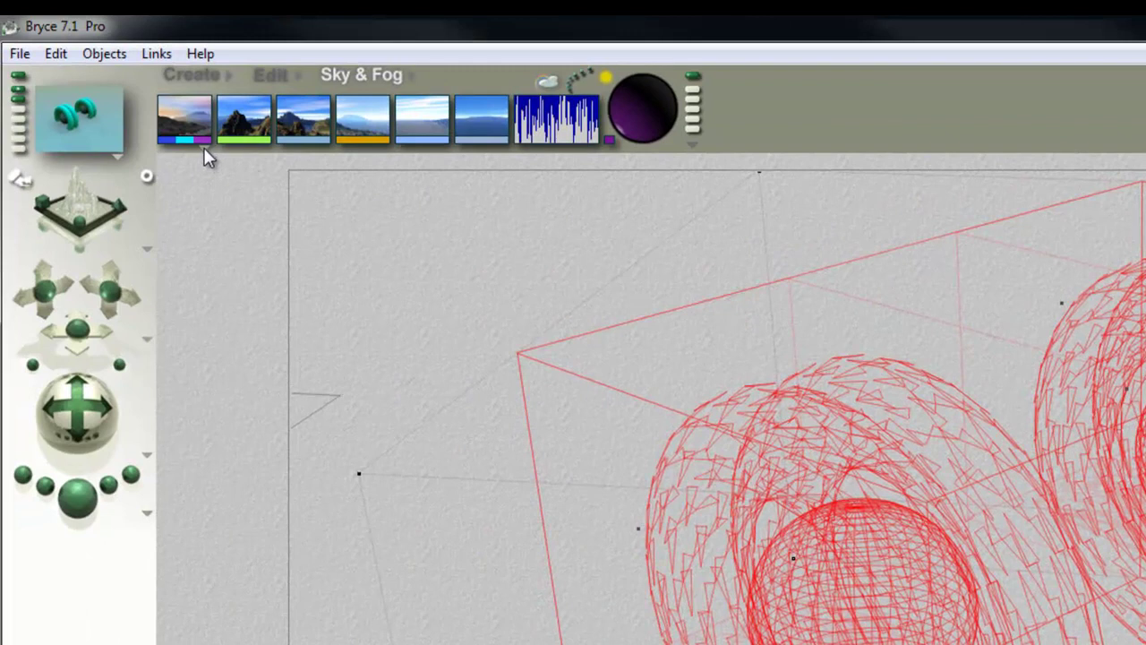
pyautogui.click(205, 149)
pyautogui.click(260, 227)
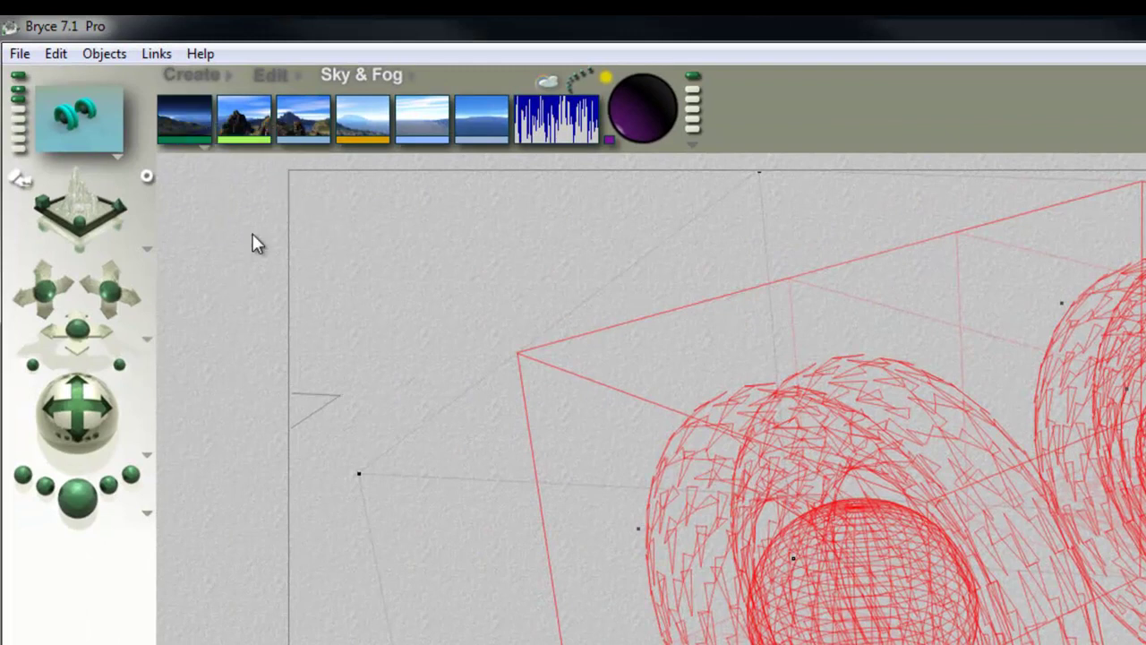
# Step: Darken the sky colour by zeroing its green, and set the sky dome colour to black
pyautogui.click(195, 139)
pyautogui.moveTo(933, 525); pyautogui.dragTo(707, 548)
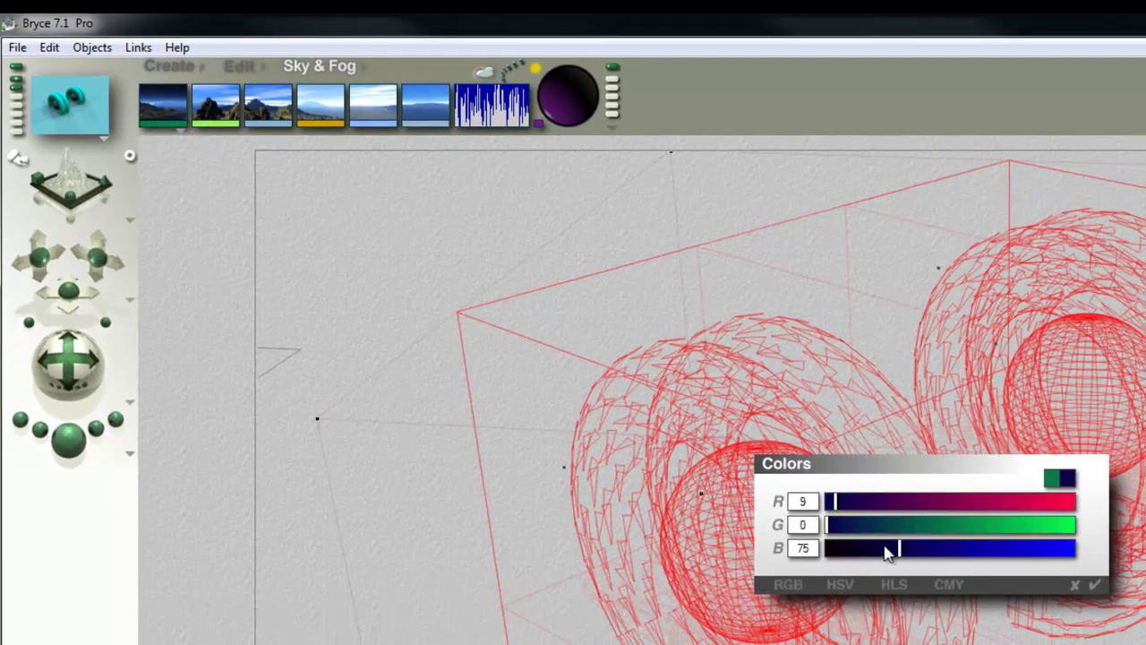
pyautogui.moveTo(887, 553); pyautogui.dragTo(825, 548)
pyautogui.click(1094, 583)
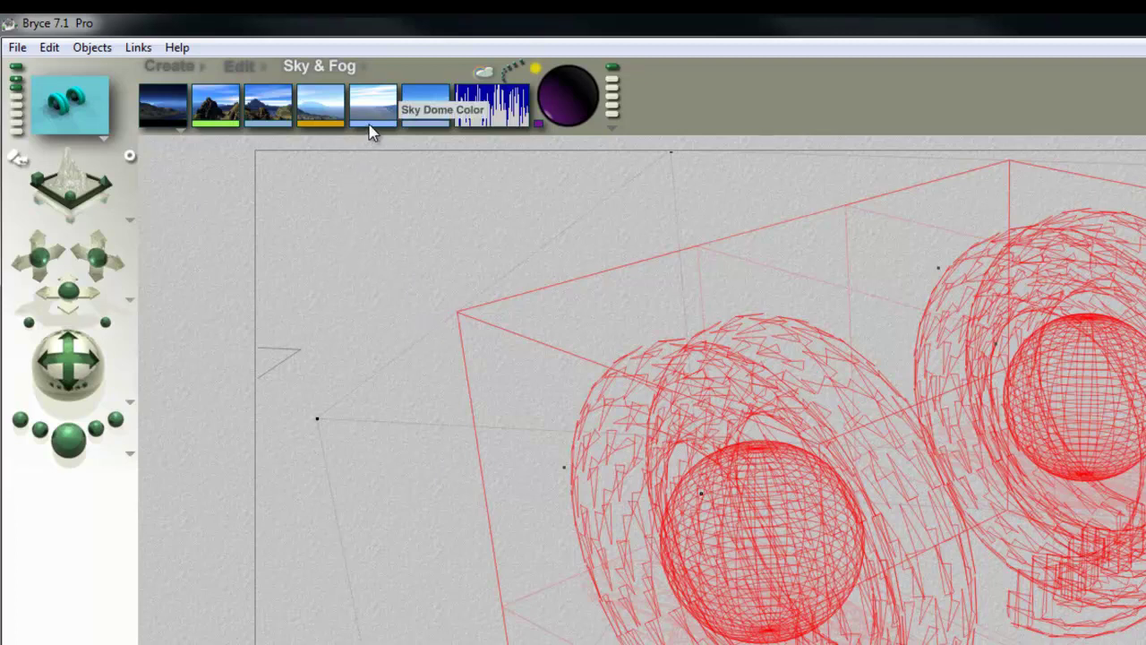
pyautogui.moveTo(372, 131); pyautogui.dragTo(187, 117)
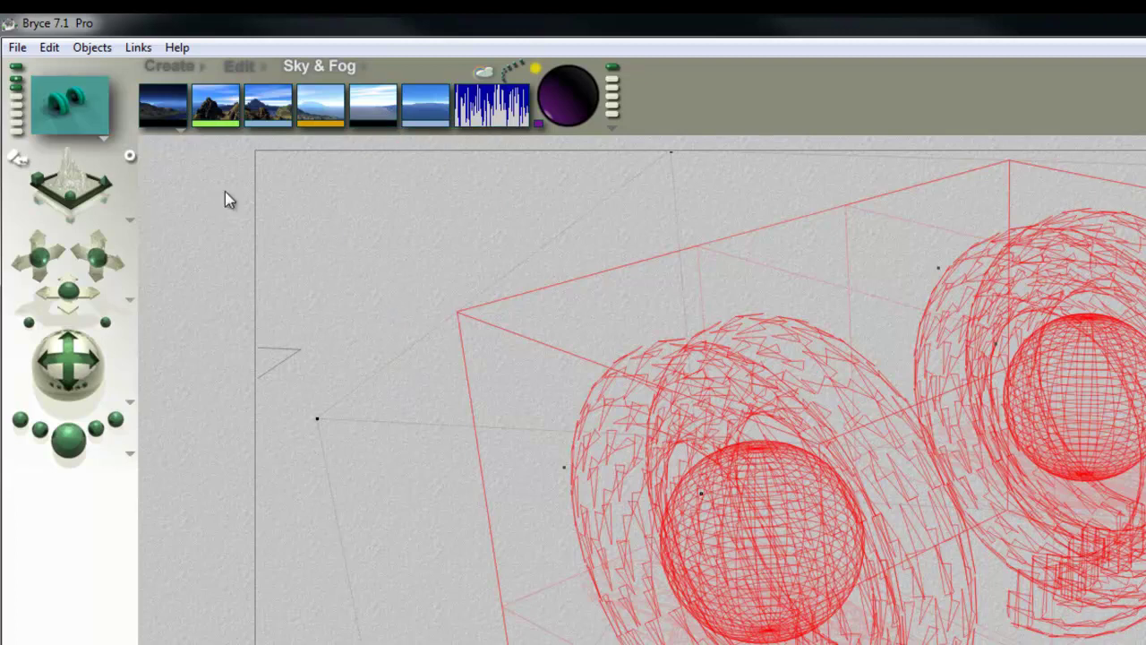
pyautogui.moveTo(225, 125); pyautogui.dragTo(177, 116)
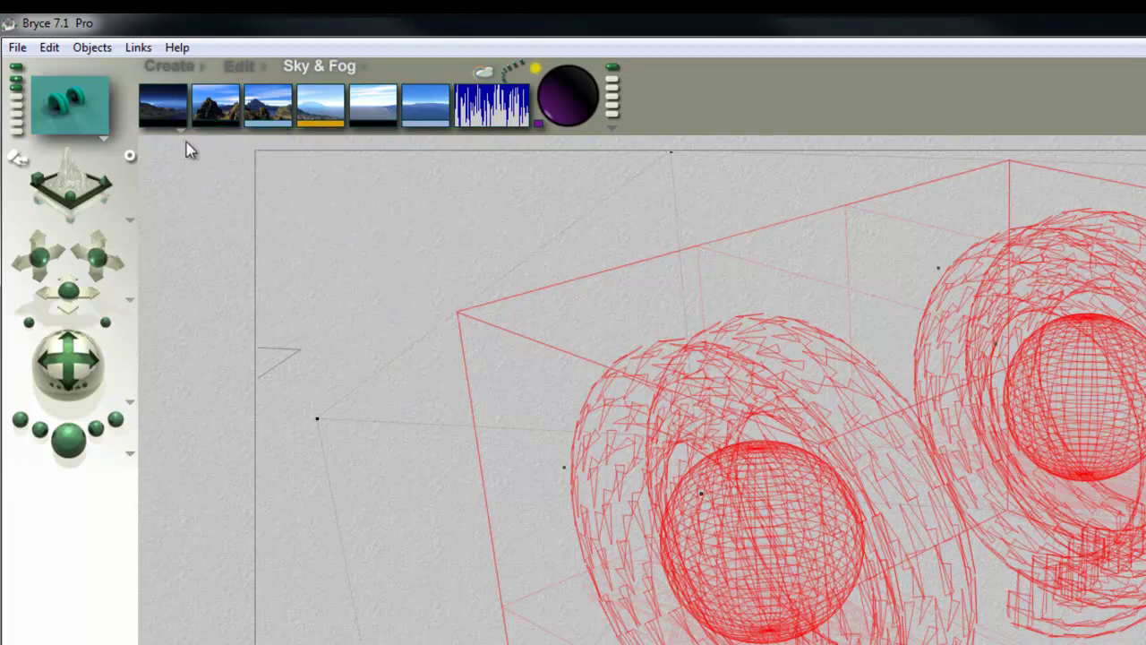
# Step: Set Sun/Moon Shadows intensity to 100 in Sky Lab, apply, and render with Ctrl+R
pyautogui.click(482, 73)
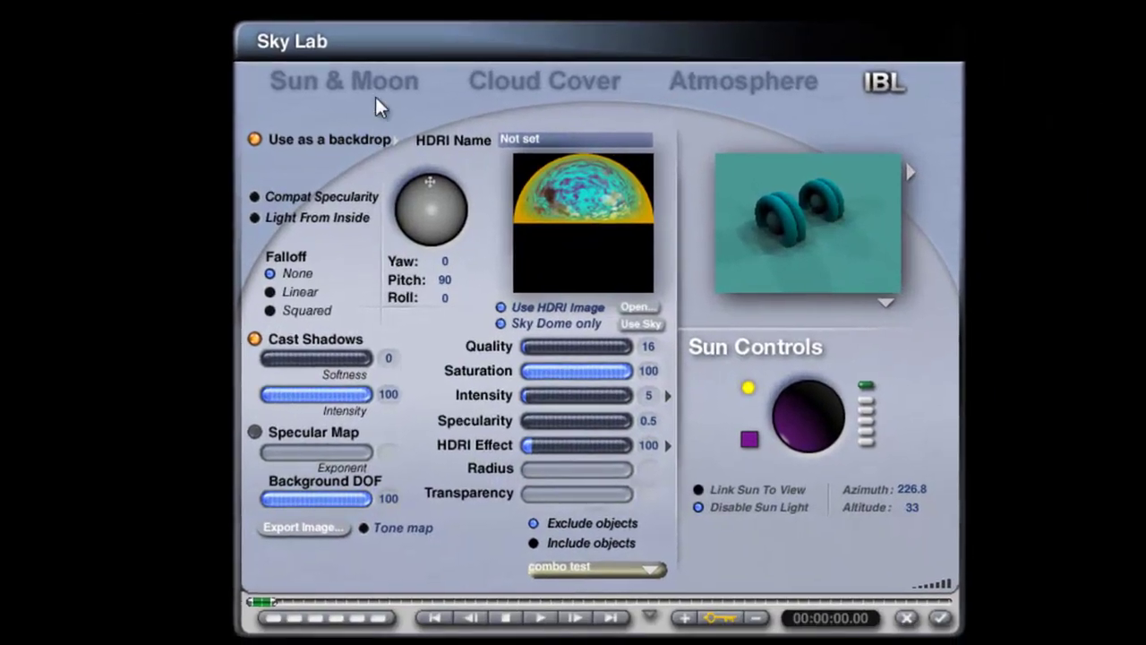
pyautogui.click(379, 89)
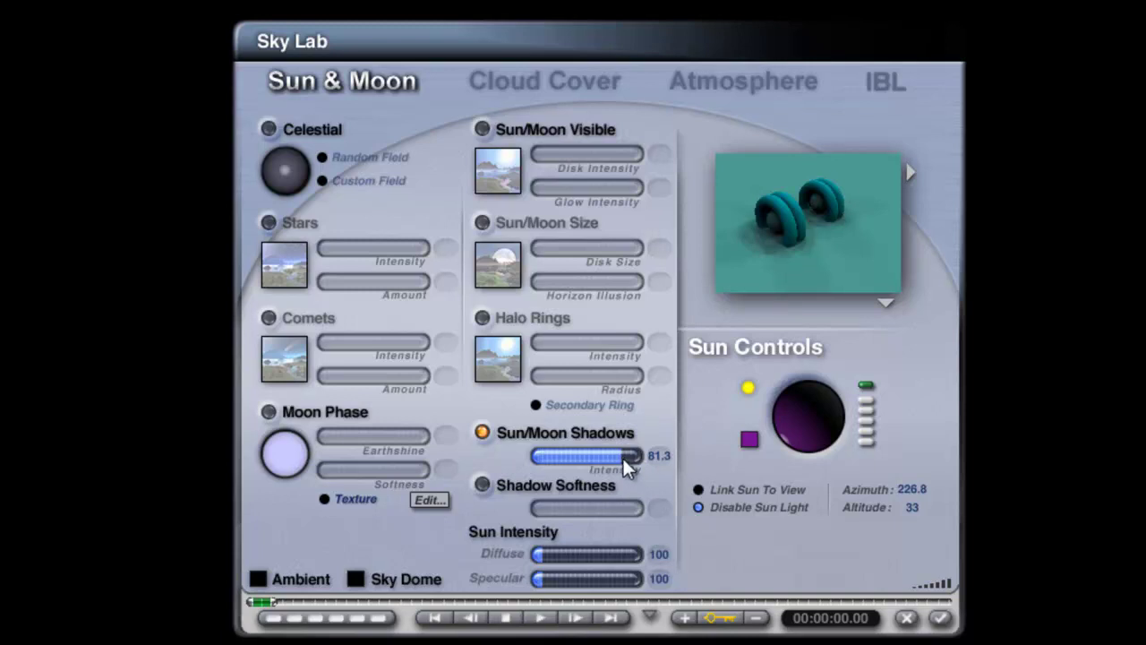
pyautogui.moveTo(619, 461); pyautogui.dragTo(533, 455)
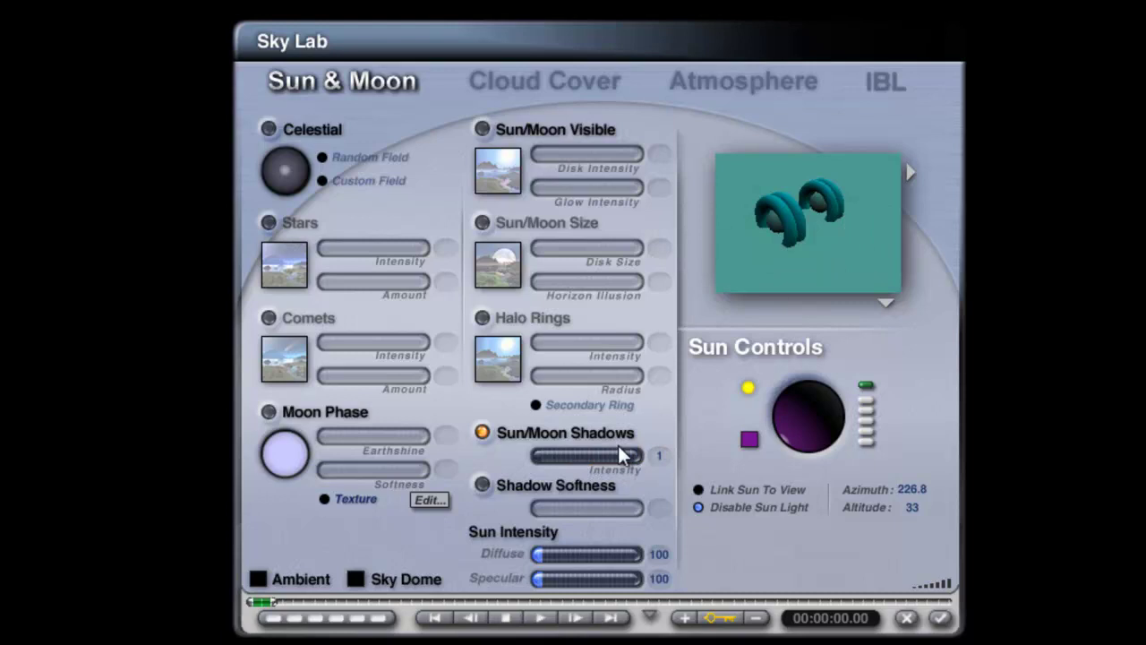
pyautogui.moveTo(618, 448); pyautogui.dragTo(695, 487)
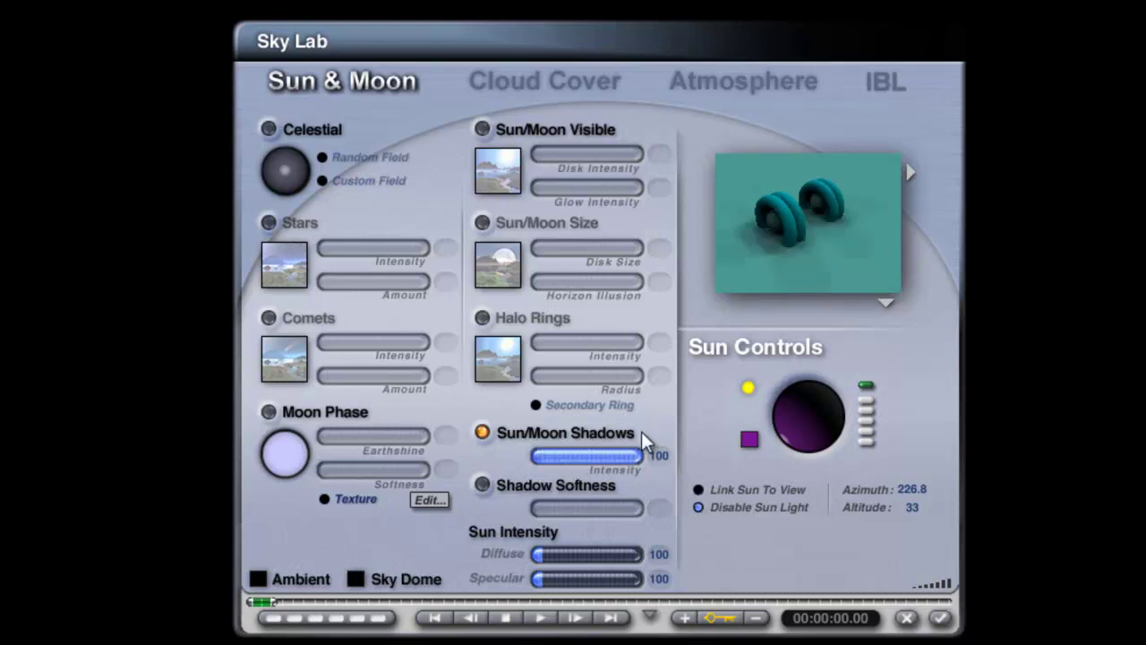
pyautogui.click(940, 618)
pyautogui.hotkey('ctrl', 'r')
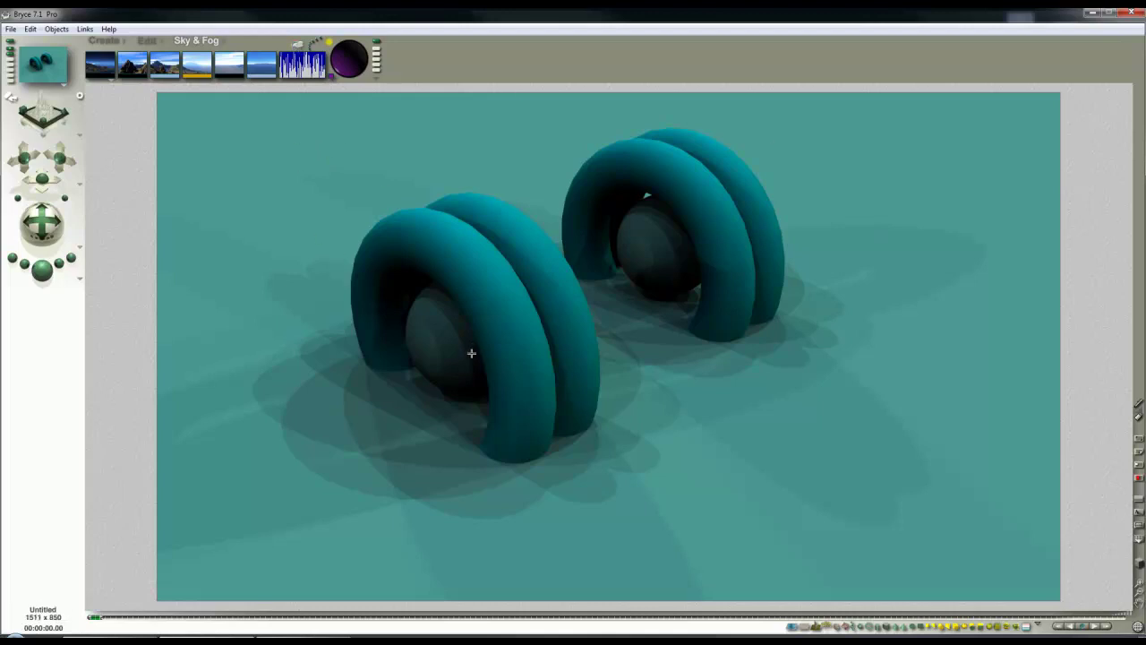
# Step: Return to the wireframe scene and put the first sphere in the purple family
pyautogui.click(486, 377)
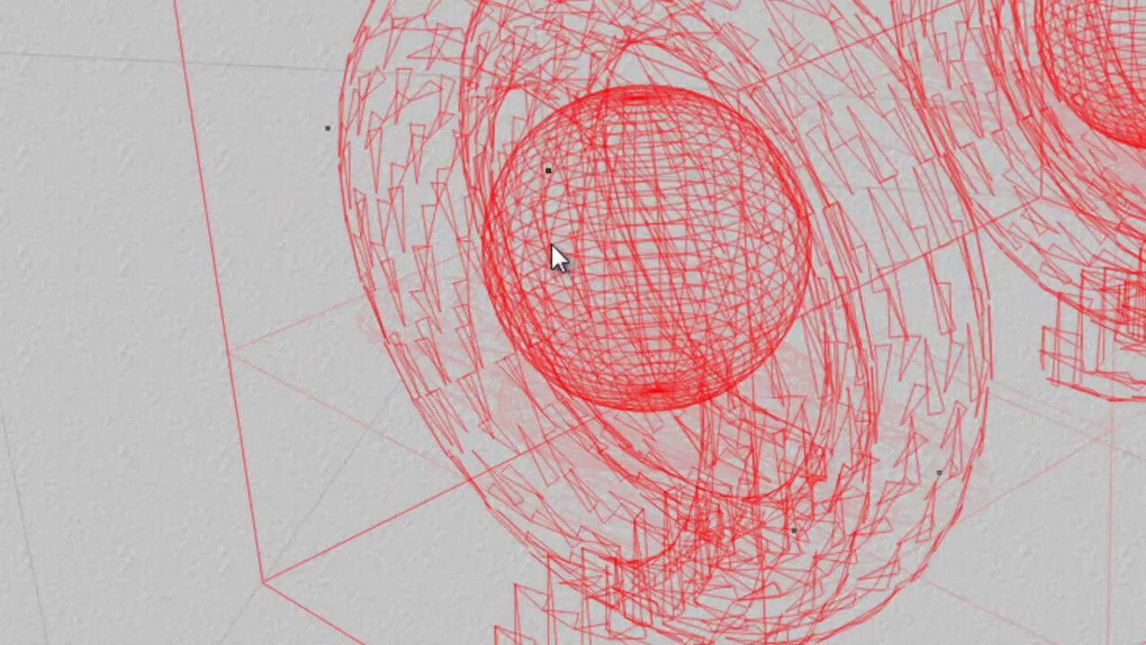
pyautogui.rightClick(427, 338)
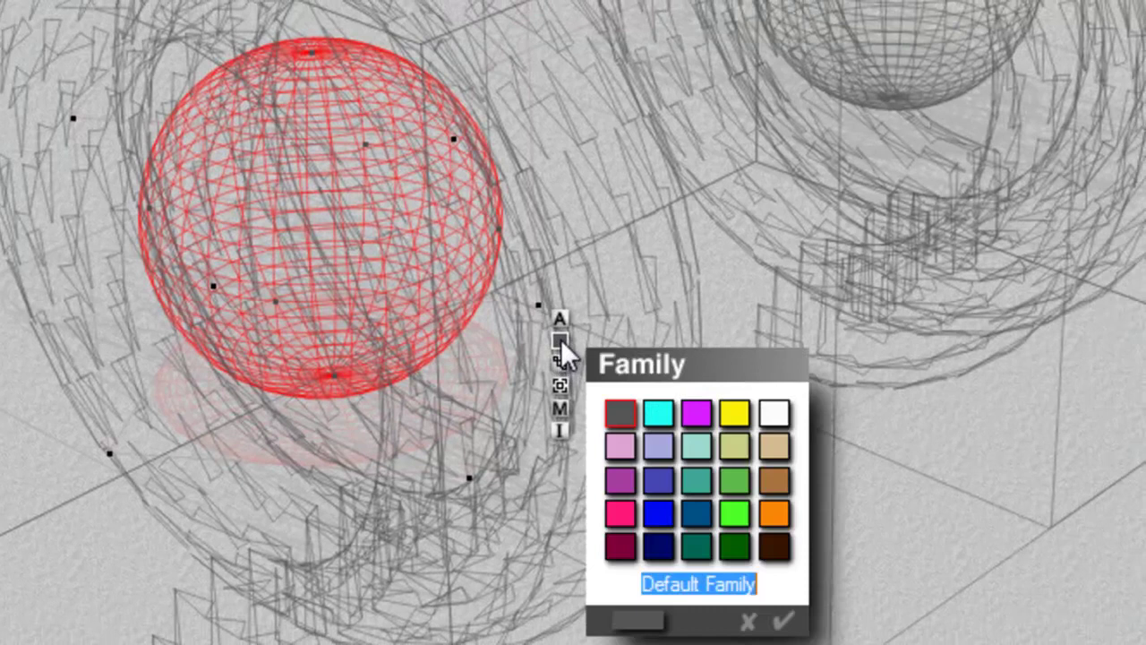
pyautogui.click(619, 479)
pyautogui.press('Return')
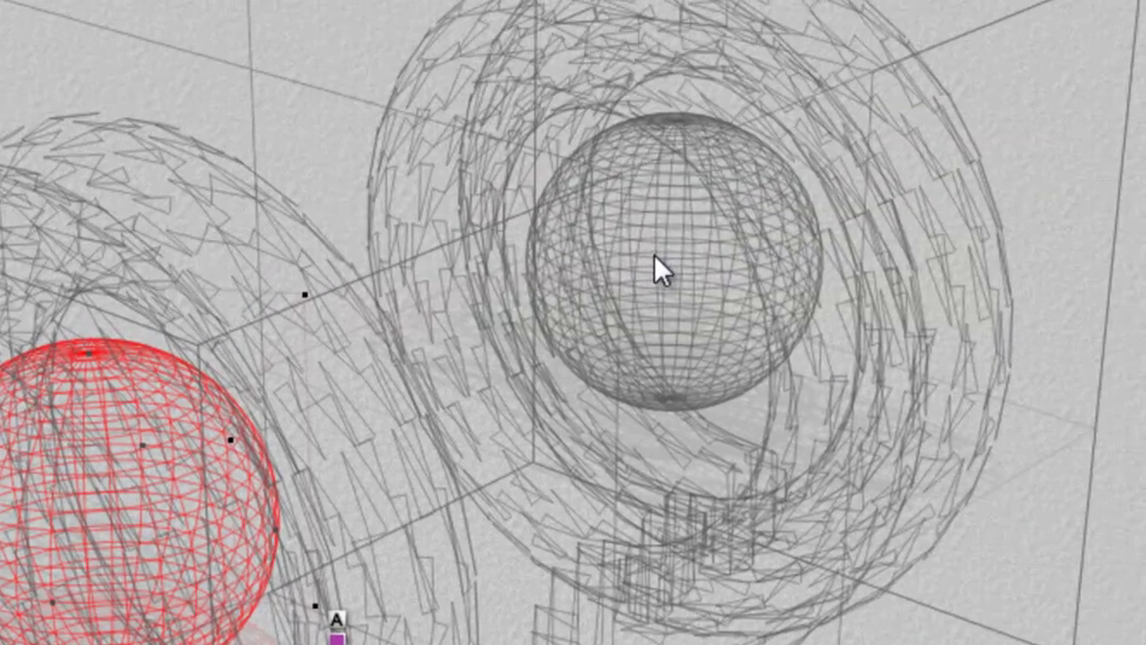
# Step: Select the second sphere's object and assign it to the purple family as well
pyautogui.rightClick(653, 254)
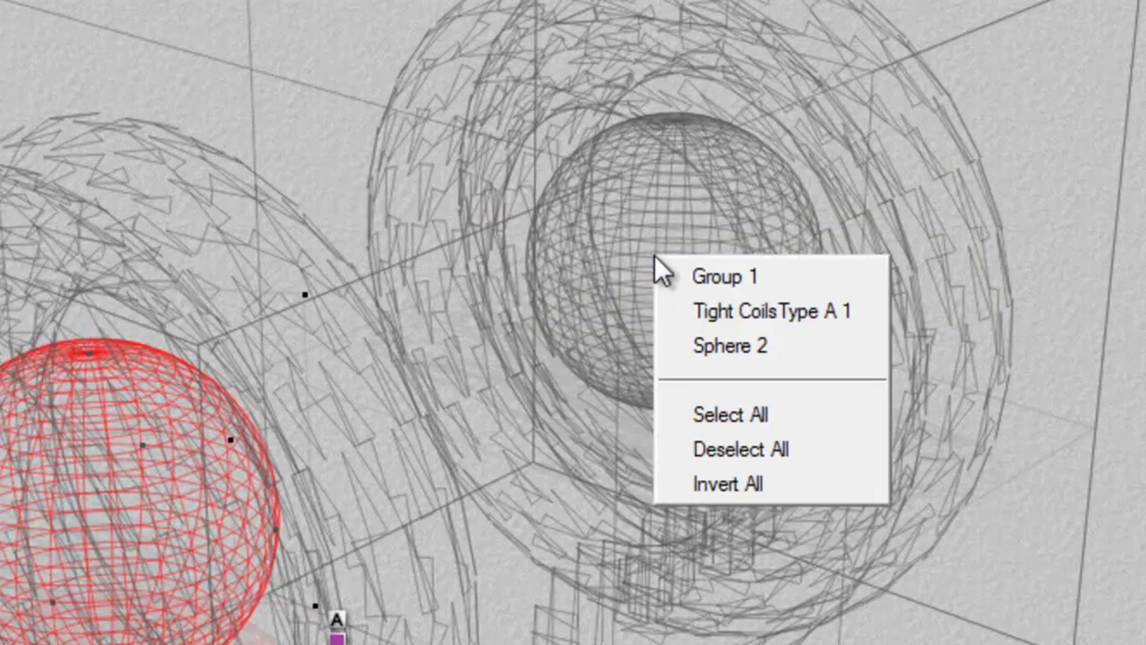
pyautogui.click(709, 349)
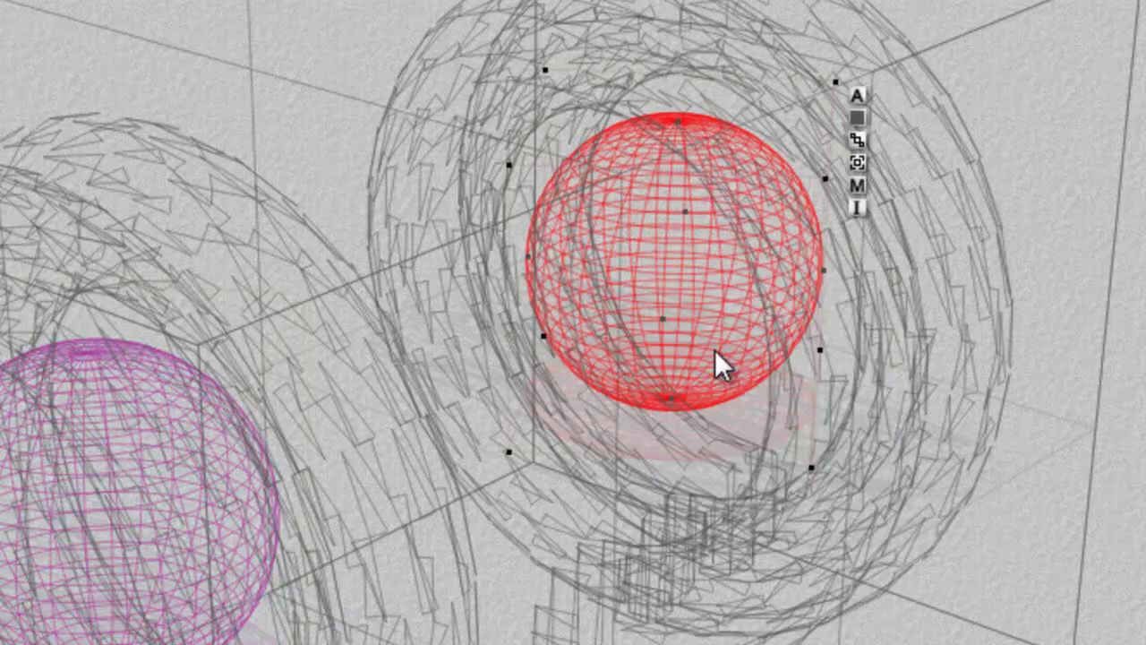
pyautogui.click(858, 118)
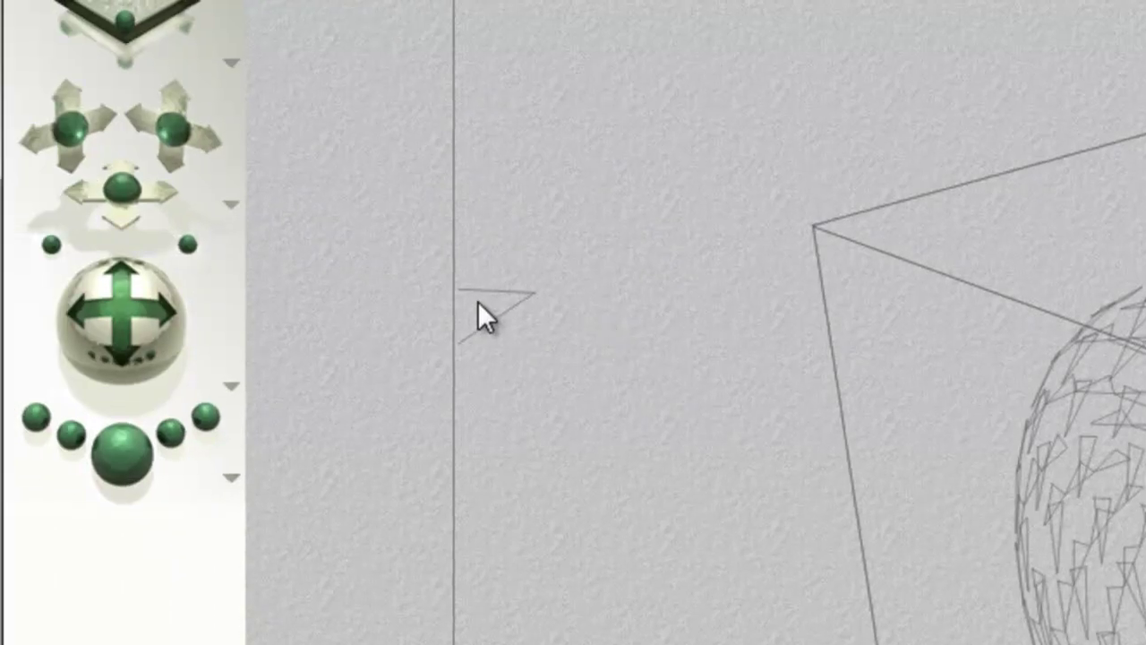
pyautogui.click(478, 304)
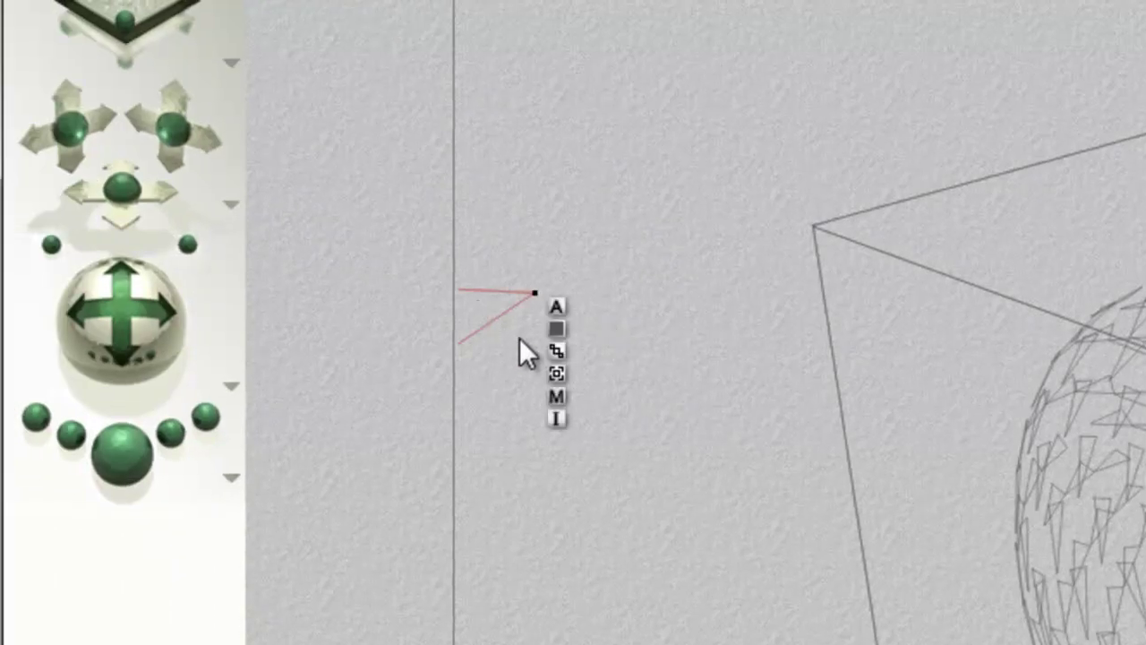
pyautogui.click(557, 329)
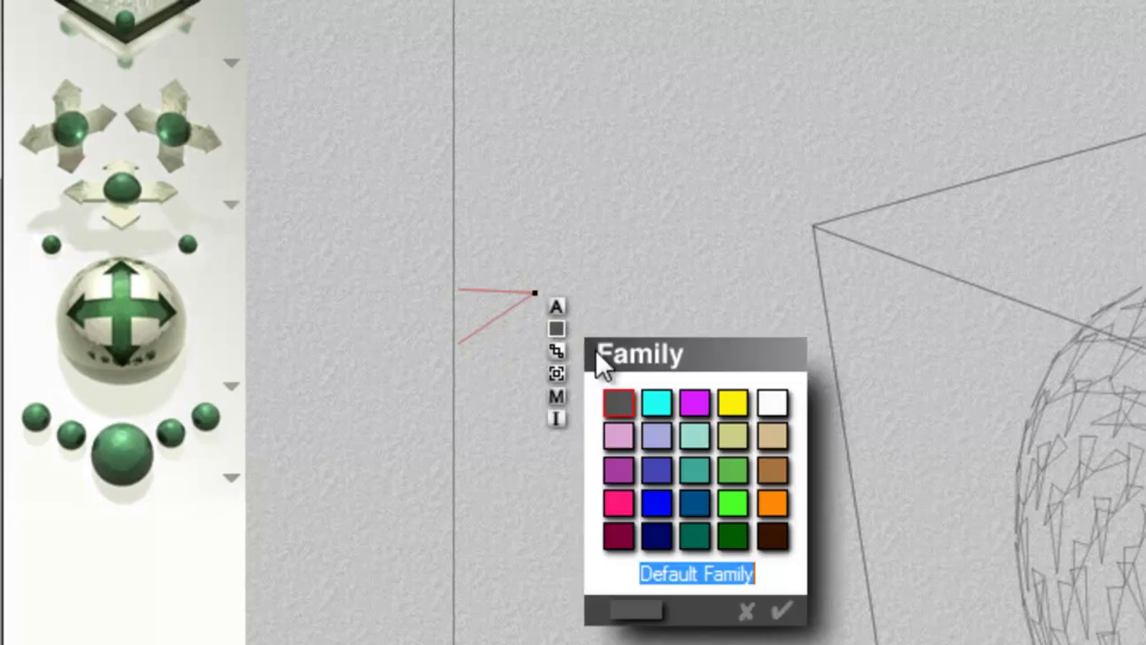
pyautogui.click(619, 473)
pyautogui.press('Return')
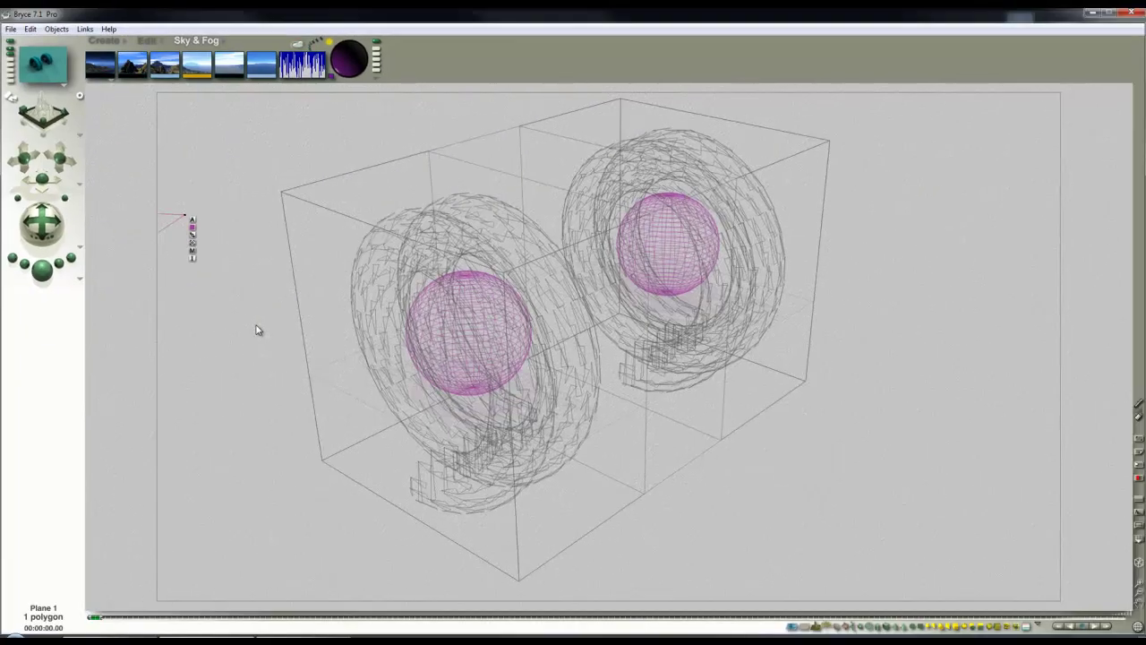
# Step: Select every object in Family 11 together from the family list
pyautogui.press('3')
pyautogui.press('1')
pyautogui.click(1027, 626)
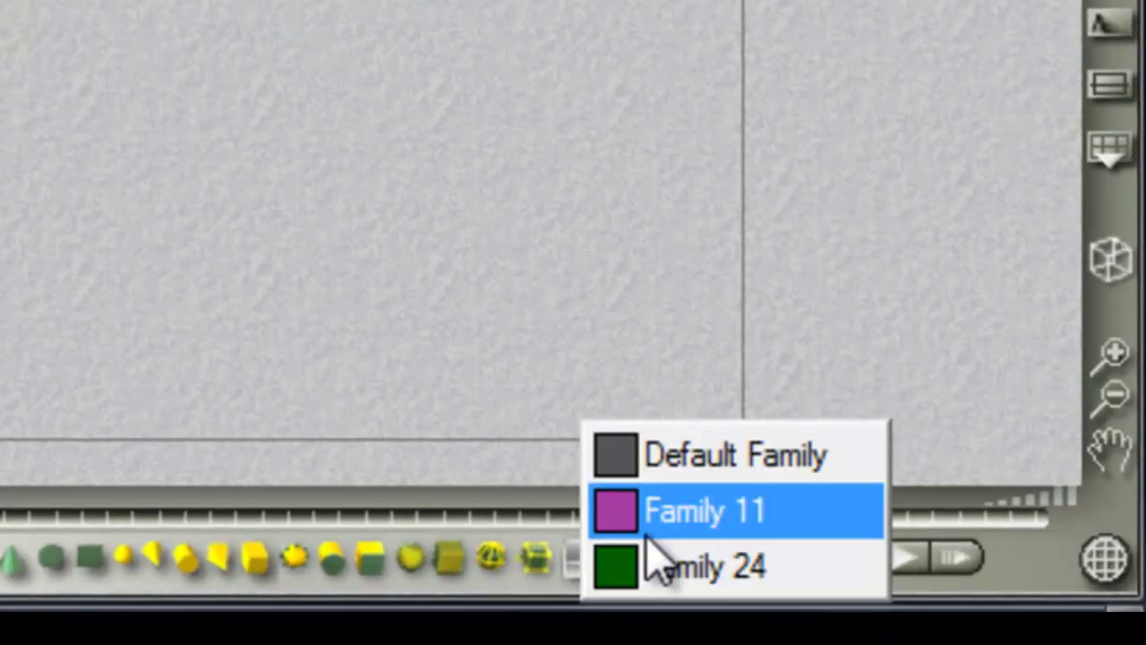
pyautogui.click(707, 517)
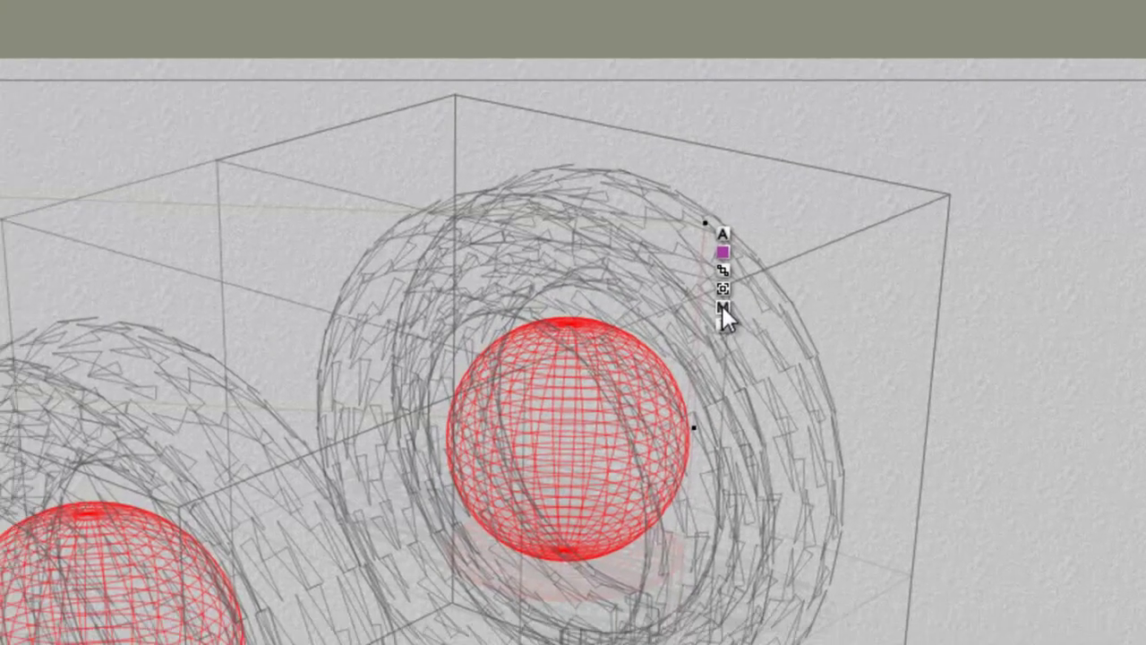
# Step: Set both spheres' material Reflection to 15 in Materials Lab and apply it
pyautogui.click(698, 335)
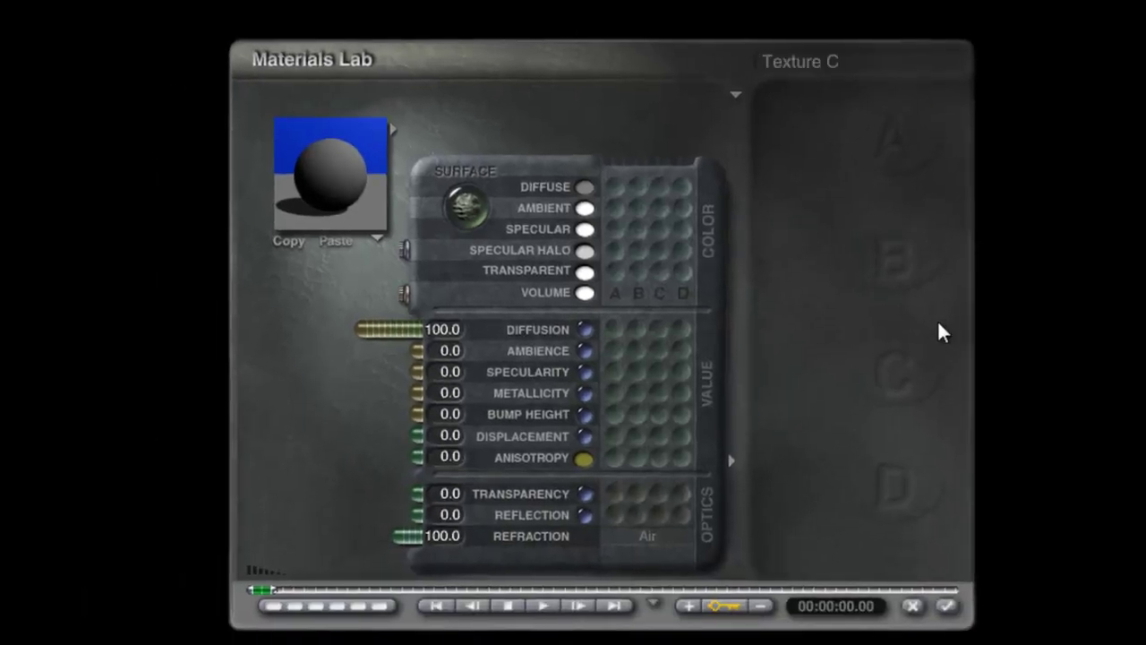
pyautogui.click(447, 516)
pyautogui.write('1')
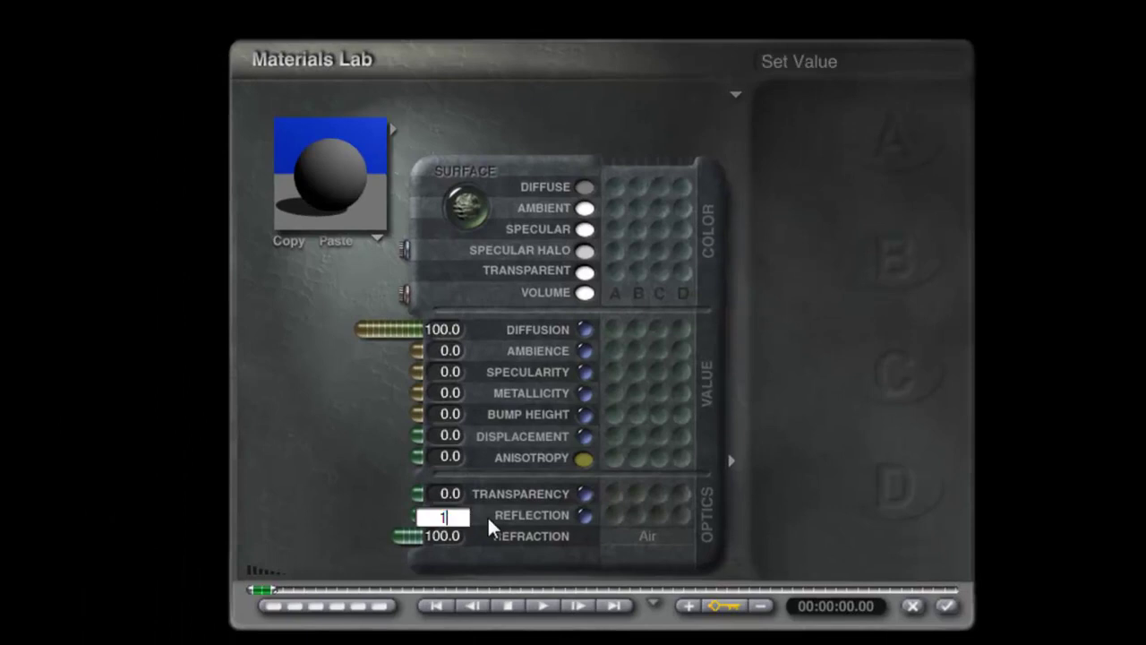
pyautogui.write('5')
pyautogui.press('Return')
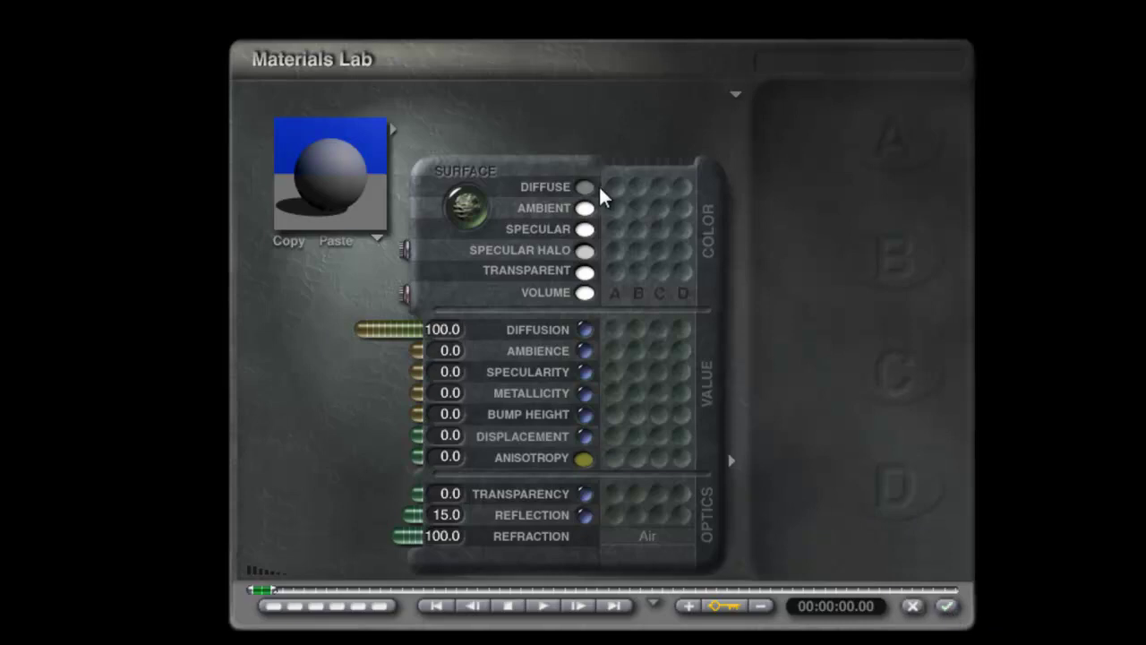
pyautogui.click(947, 606)
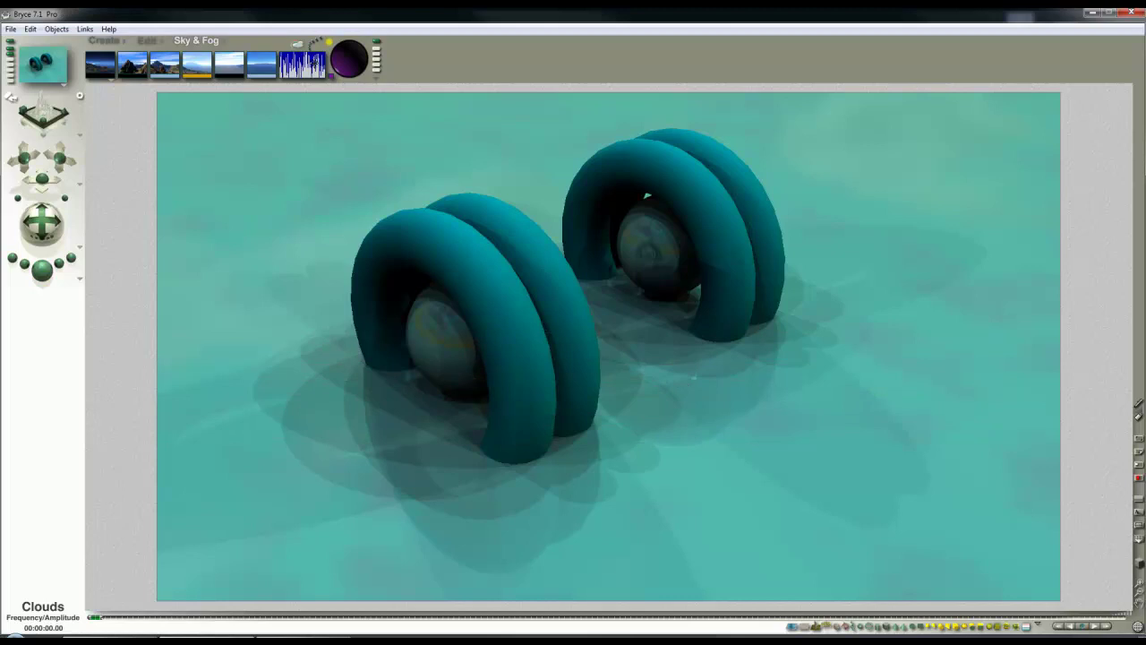
# Step: Set Sky Lab's IBL Quality to 256, then render the scene and return to editing
pyautogui.click(305, 50)
pyautogui.click(893, 85)
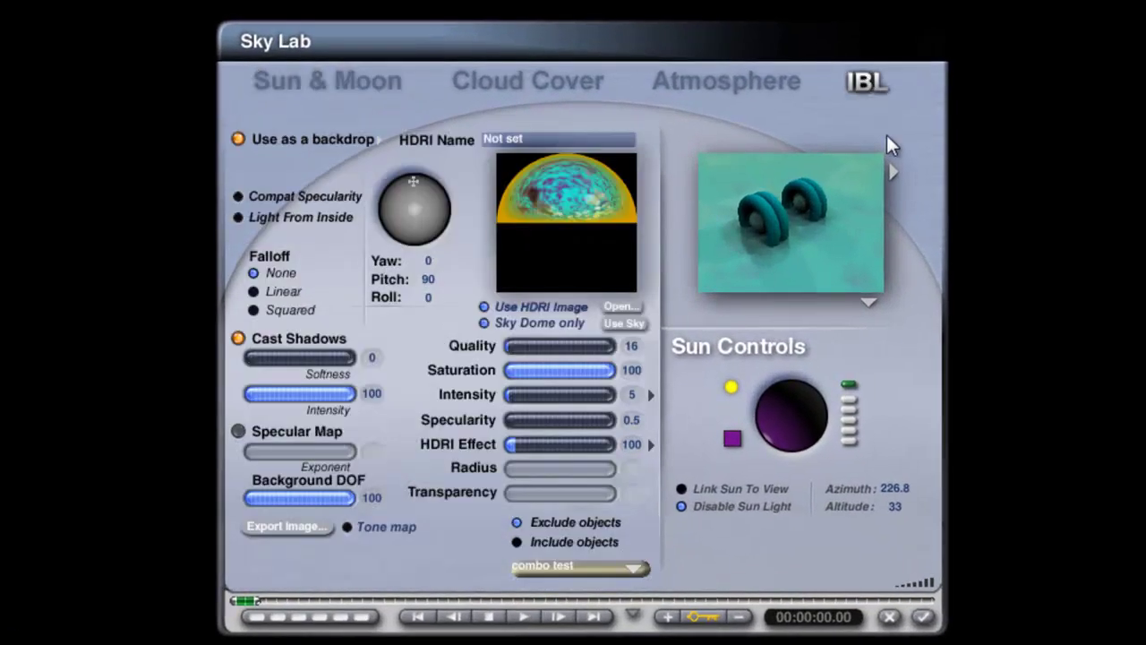
pyautogui.moveTo(574, 344); pyautogui.dragTo(560, 348)
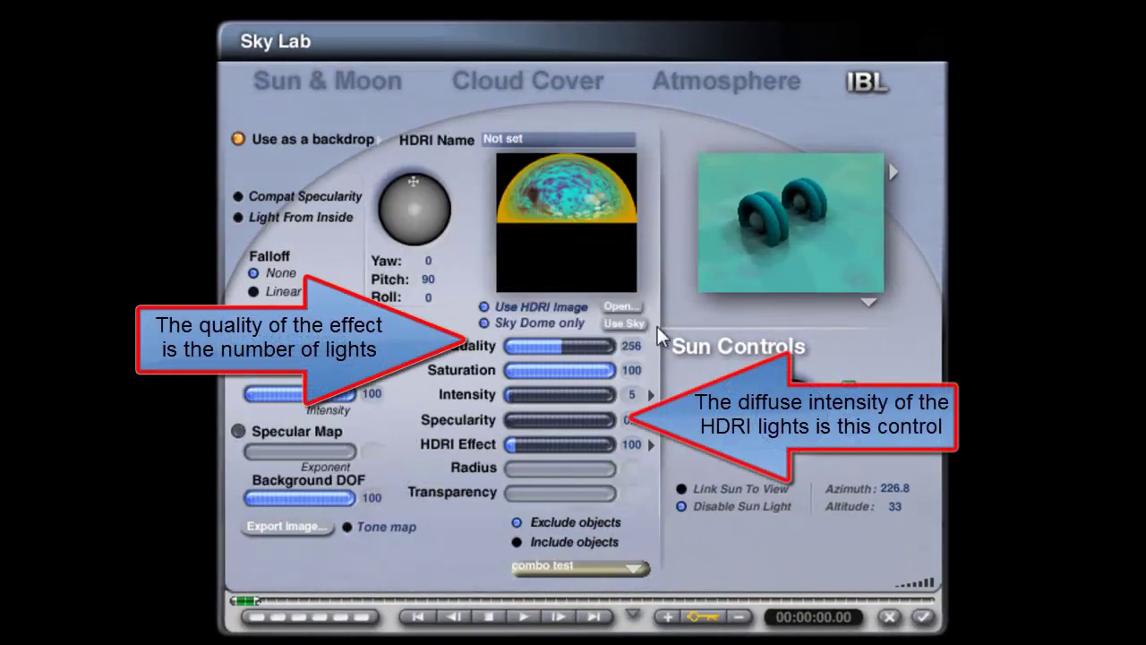
pyautogui.click(922, 616)
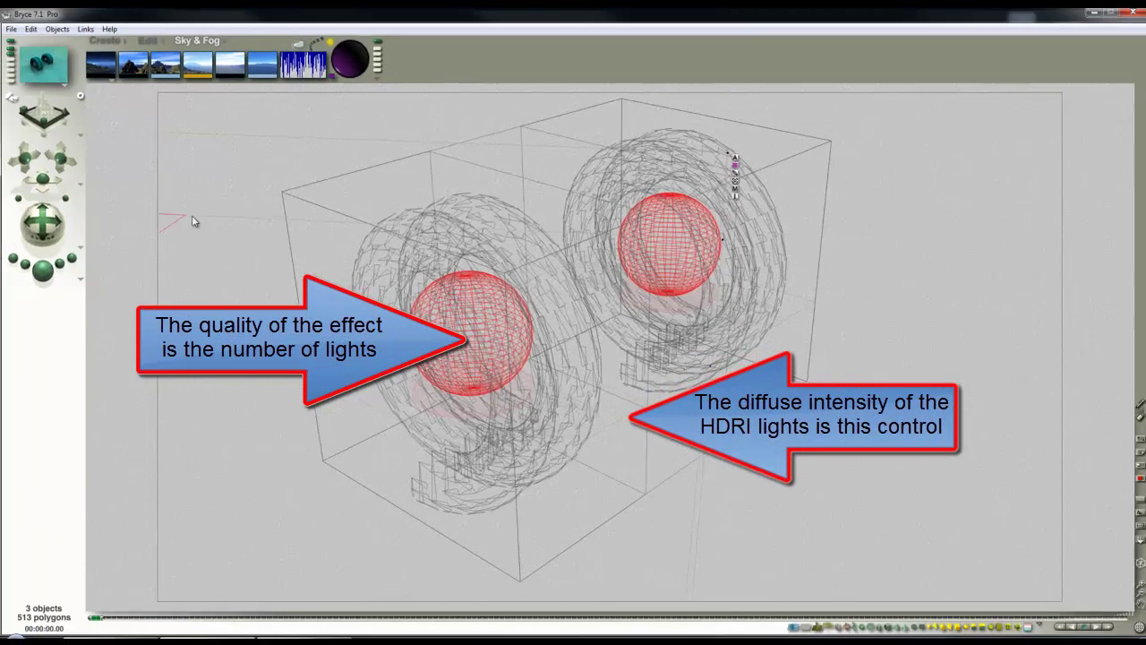
pyautogui.click(46, 276)
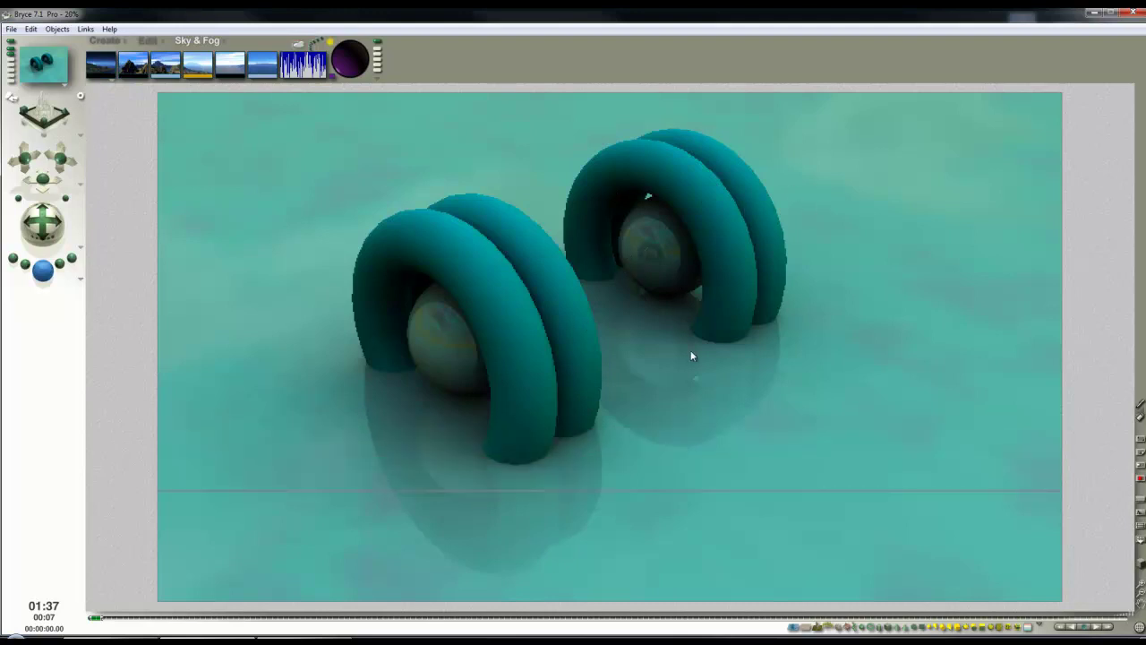
pyautogui.click(616, 310)
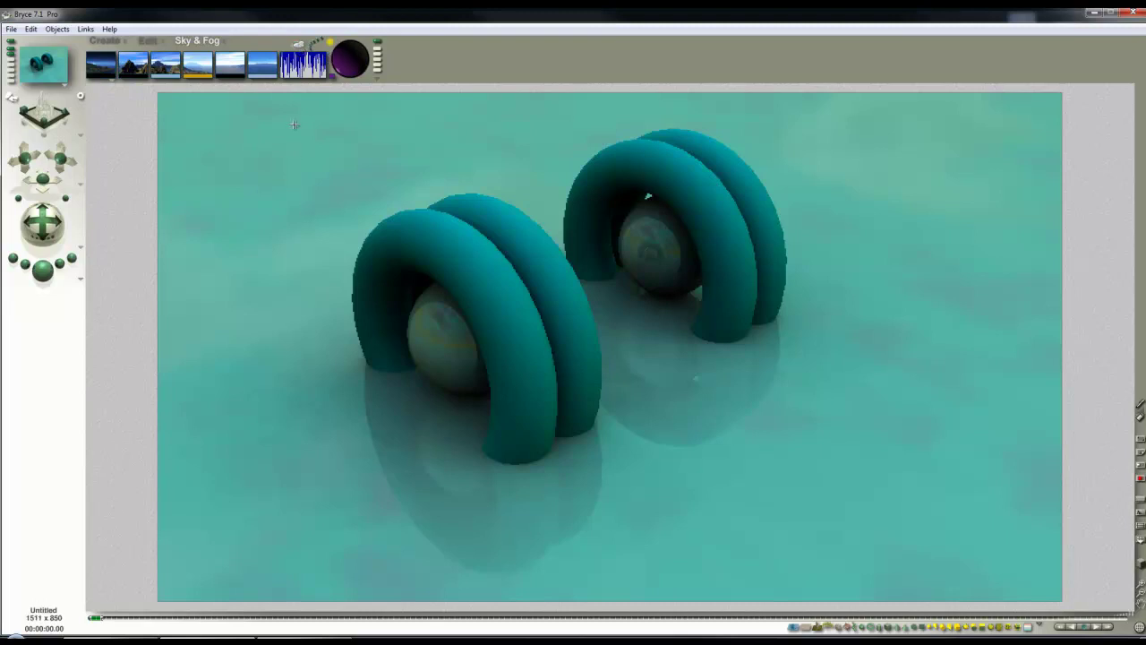
# Step: Drop the HDRI saturation in Sky Lab's IBL tab to 0 and apply
pyautogui.click(298, 45)
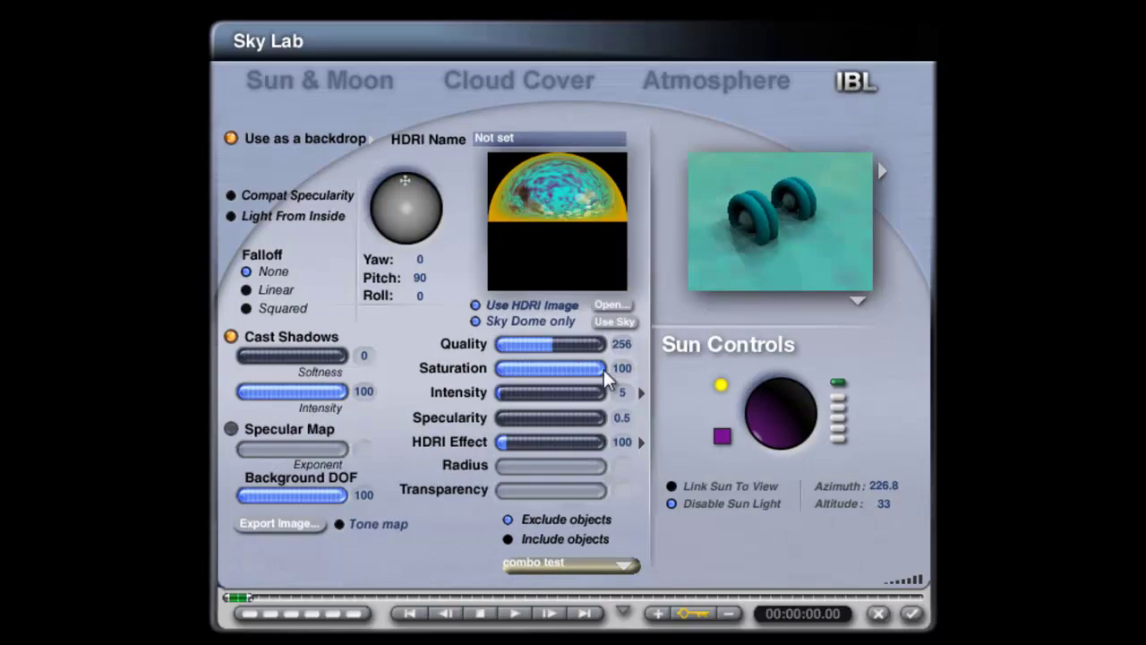
pyautogui.moveTo(604, 370); pyautogui.dragTo(589, 368)
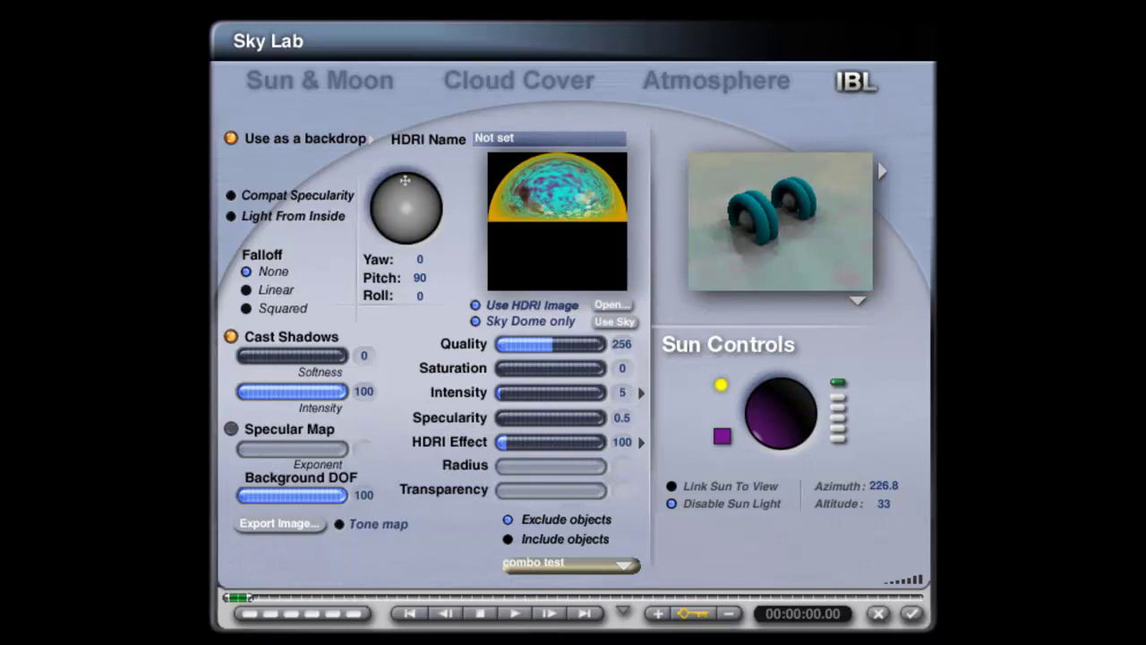
pyautogui.click(910, 615)
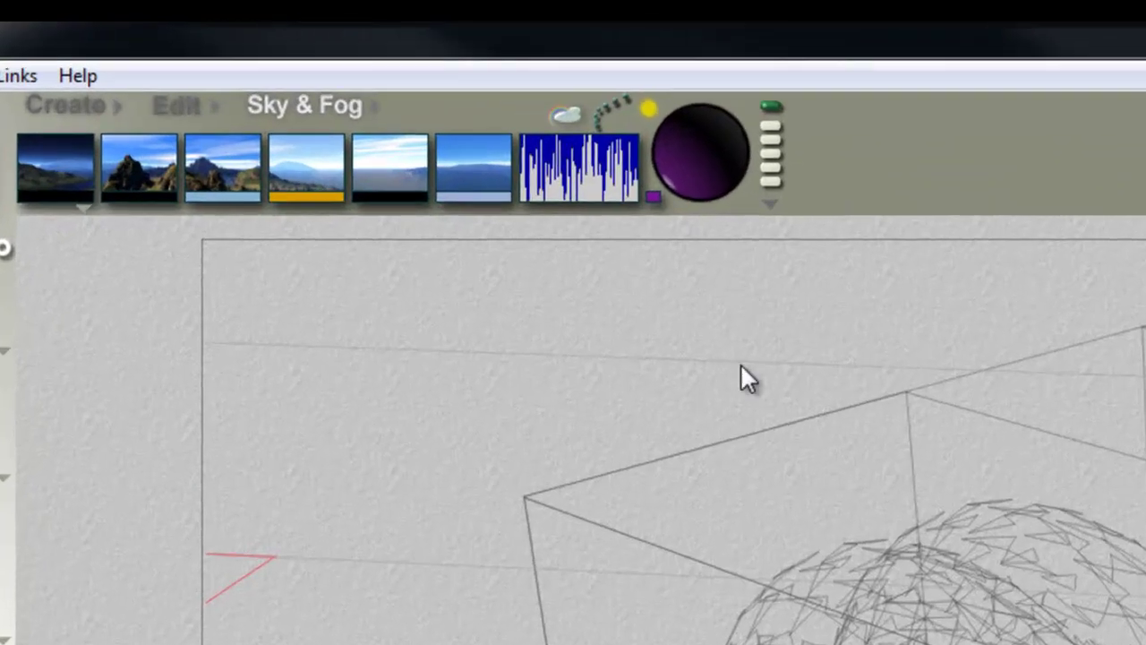
pyautogui.click(65, 105)
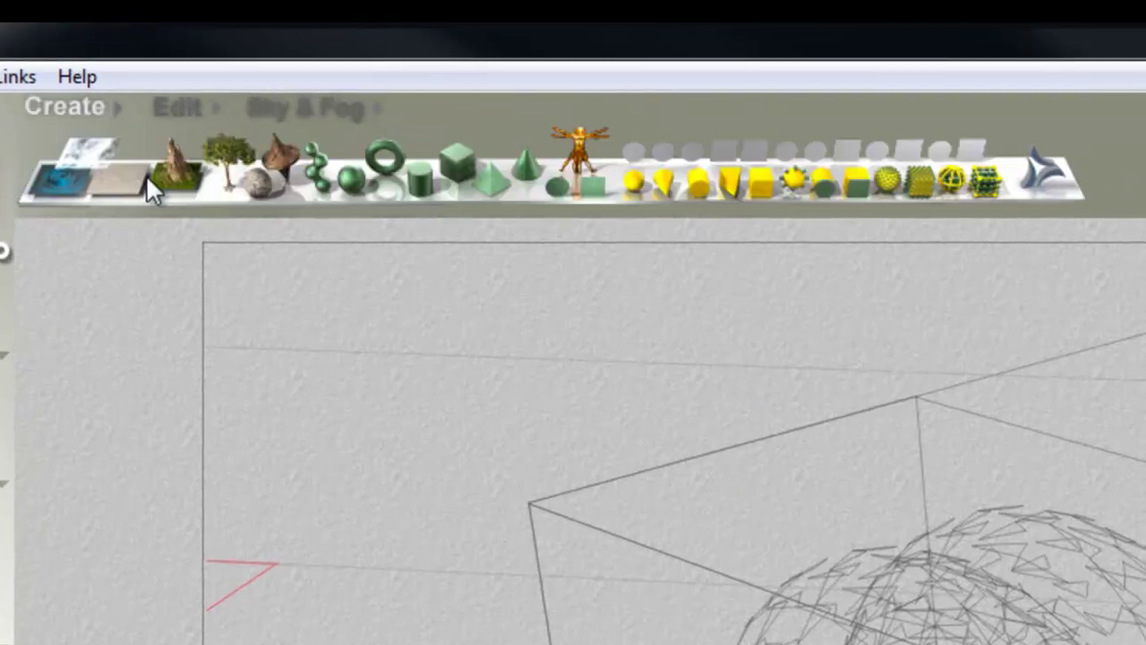
pyautogui.click(636, 185)
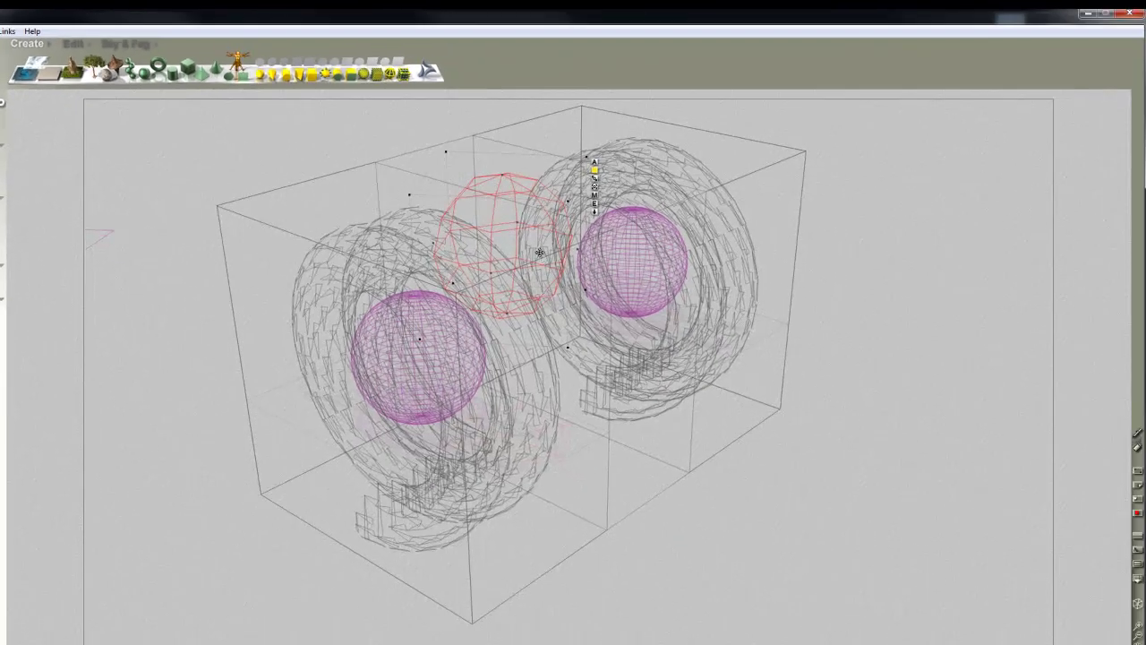
pyautogui.moveTo(540, 253); pyautogui.dragTo(268, 176)
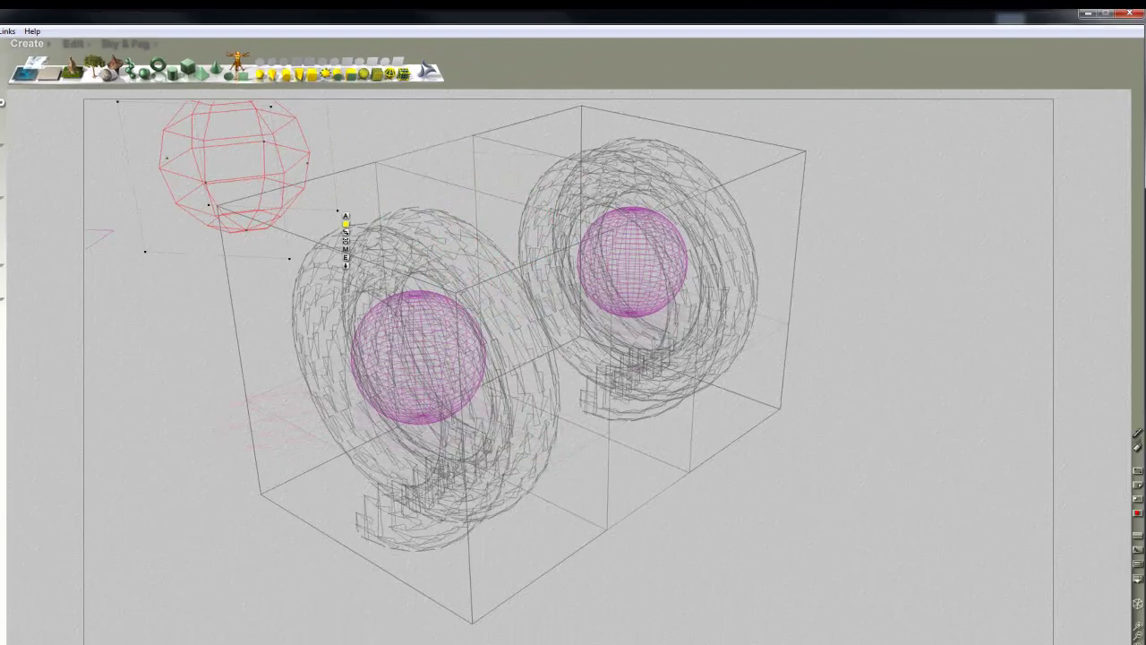
pyautogui.hotkey('ctrl', 'r')
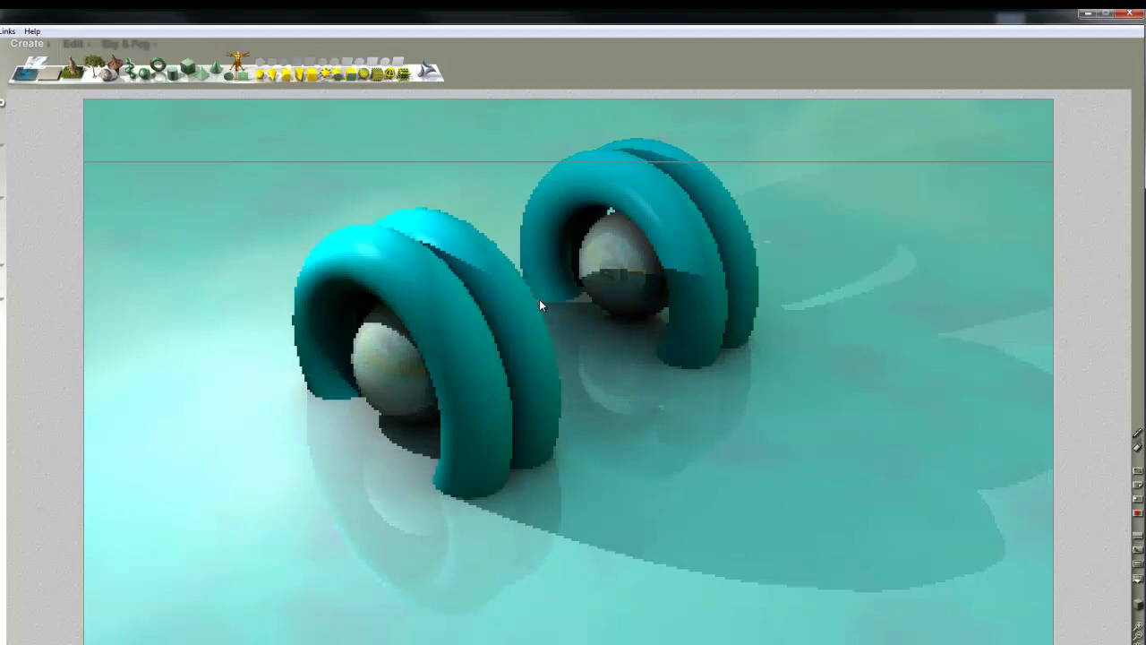
pyautogui.click(318, 186)
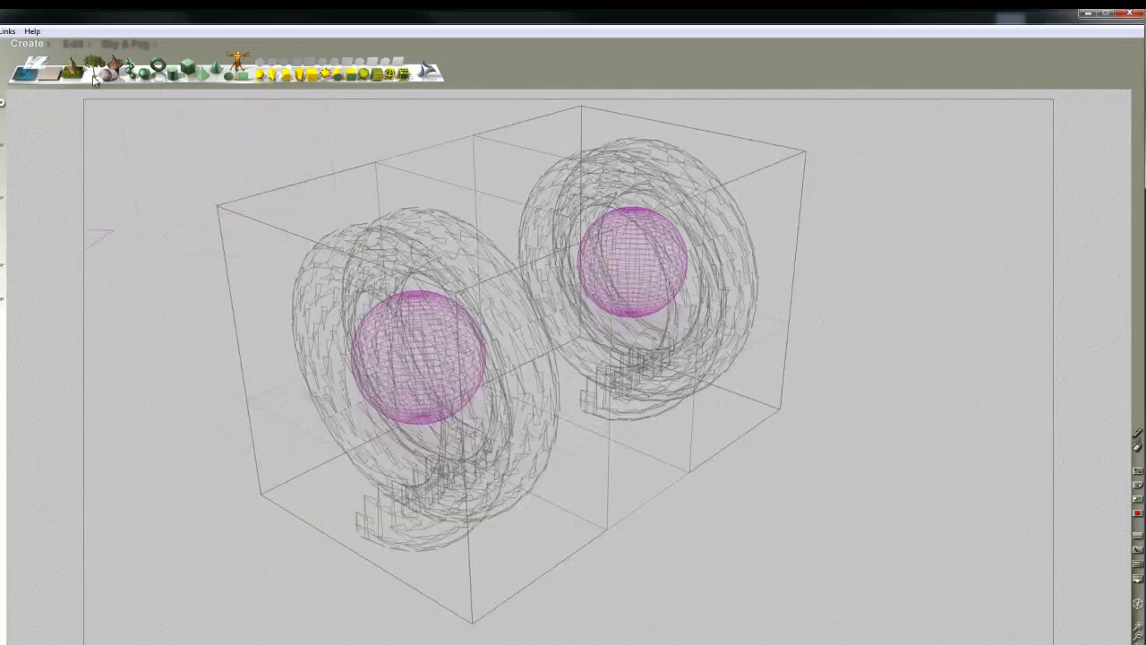
# Step: Set the sun colour in Sky Lab to pure white
pyautogui.click(126, 45)
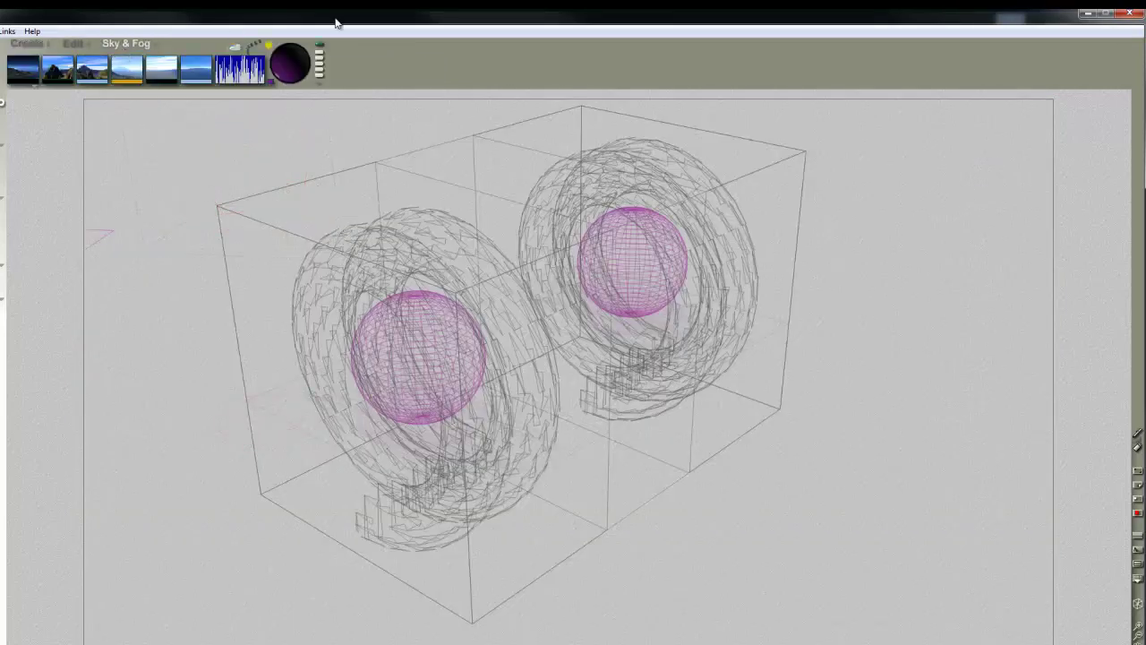
pyautogui.click(236, 51)
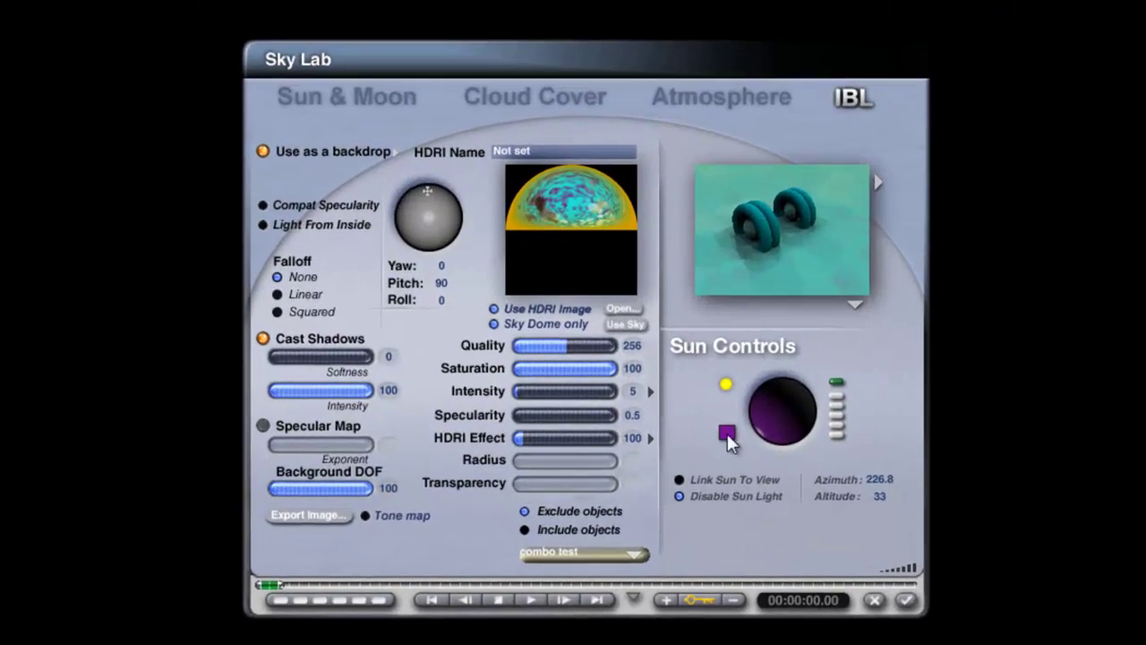
pyautogui.click(727, 433)
pyautogui.moveTo(484, 329); pyautogui.dragTo(858, 329)
pyautogui.moveTo(484, 303); pyautogui.dragTo(803, 303)
pyautogui.moveTo(483, 355); pyautogui.dragTo(809, 355)
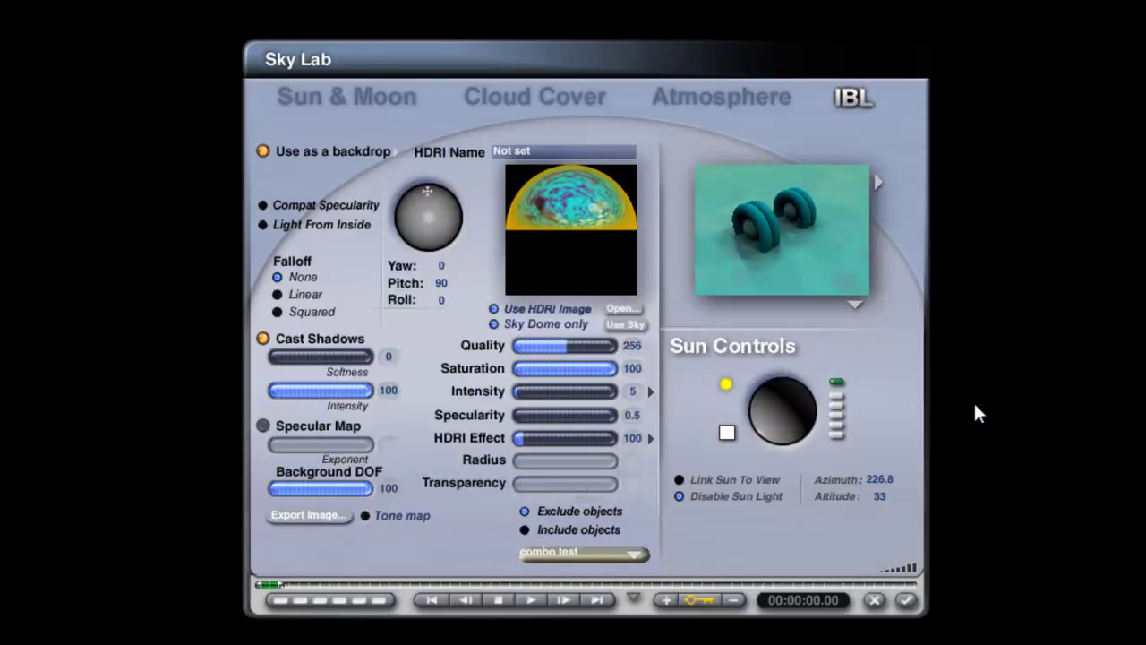
# Step: Enable the sun at azimuth 64.6, altitude 25.7, and run a test render
pyautogui.click(679, 496)
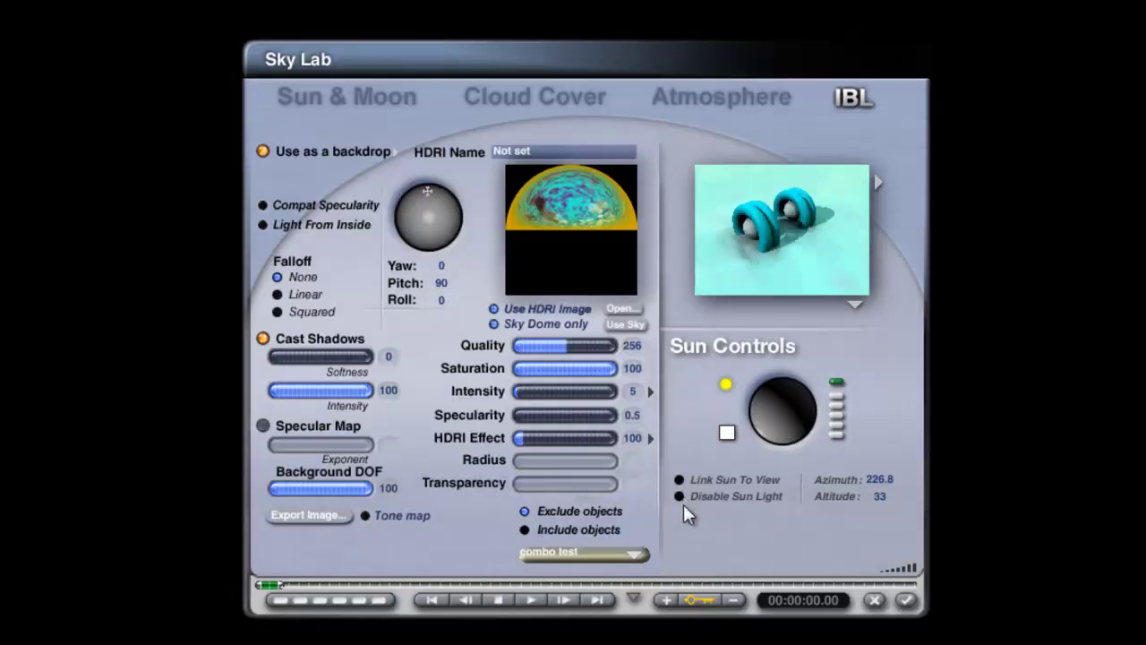
pyautogui.moveTo(798, 424)
pyautogui.mouseDown()
pyautogui.moveTo(777, 421)
pyautogui.moveTo(782, 411)
pyautogui.mouseUp()
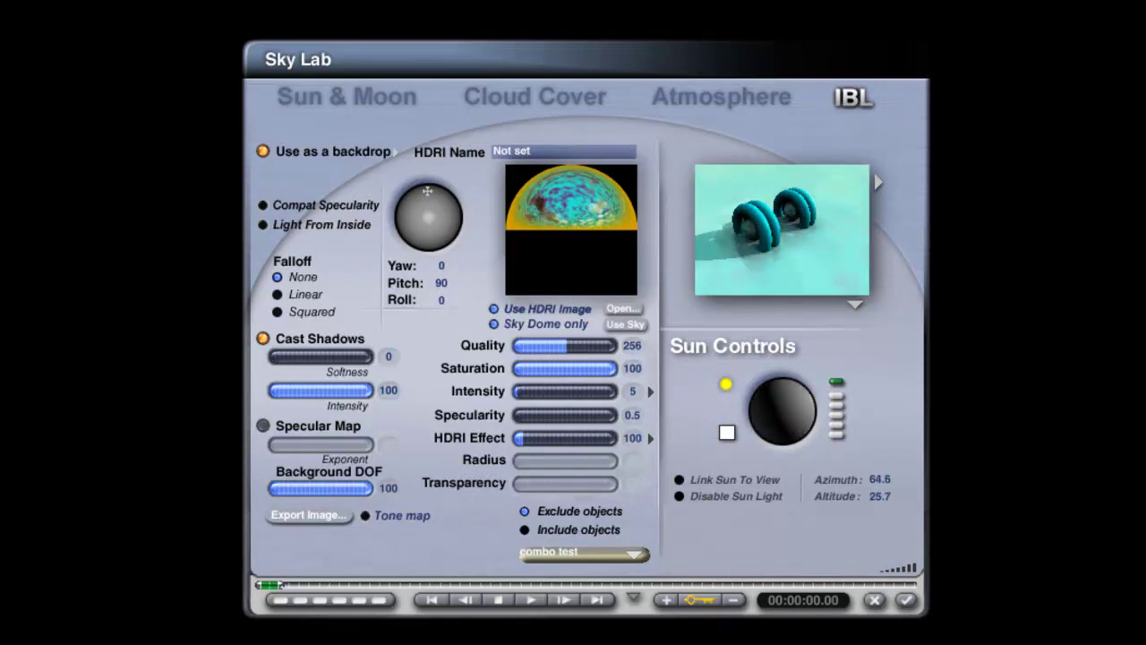
pyautogui.click(906, 600)
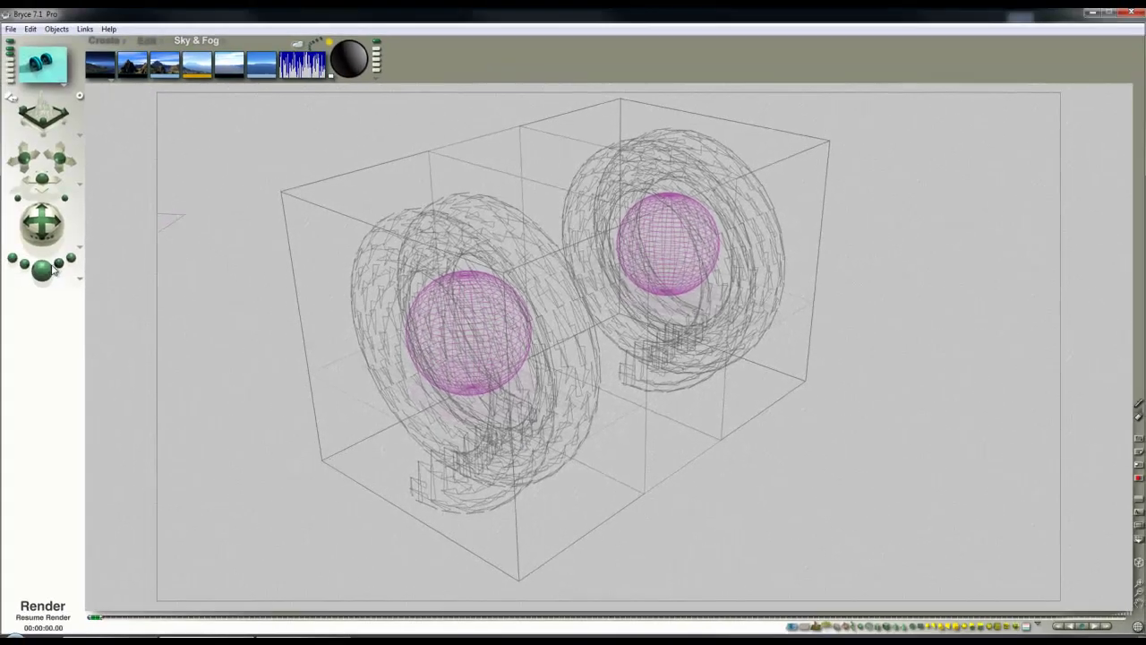
pyautogui.click(53, 271)
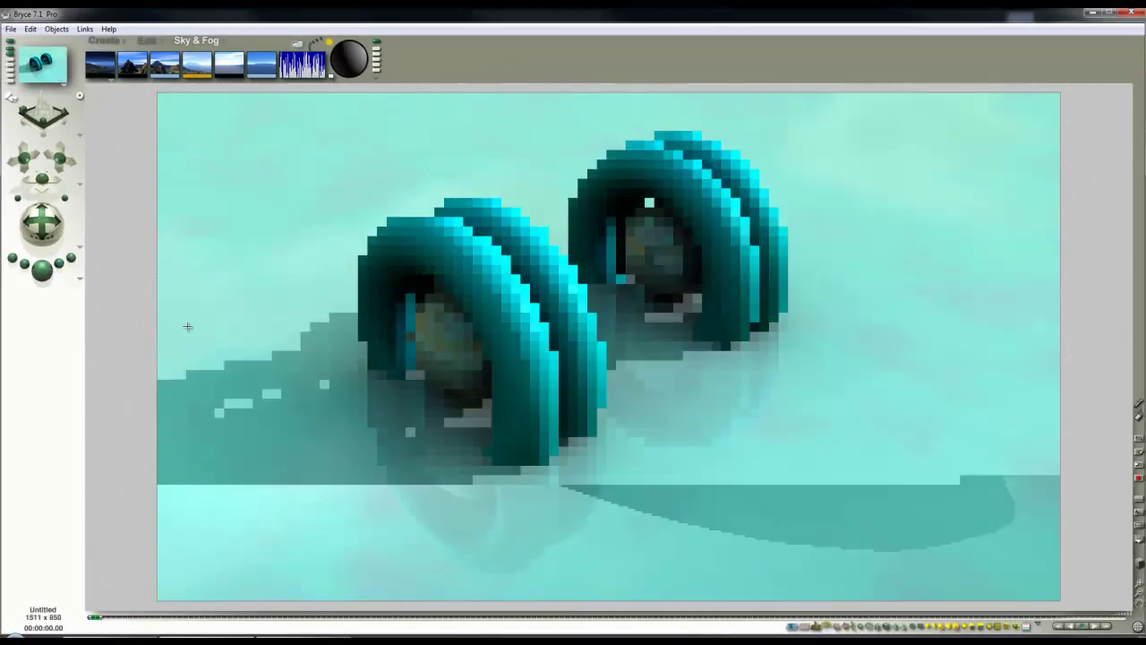
pyautogui.click(52, 277)
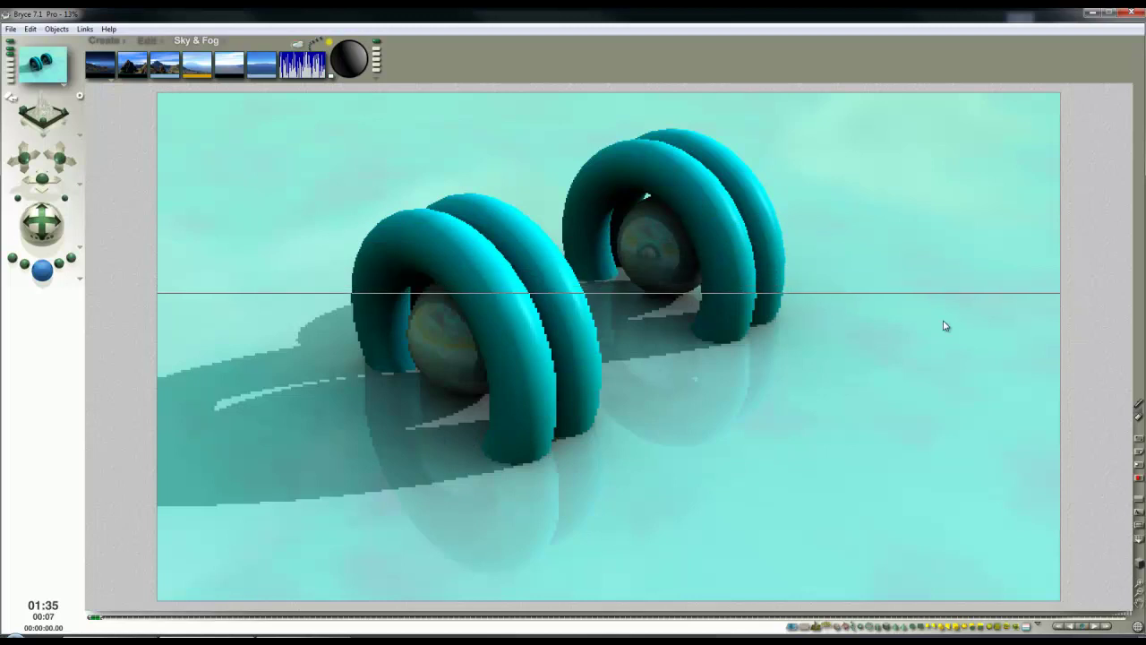
pyautogui.click(715, 391)
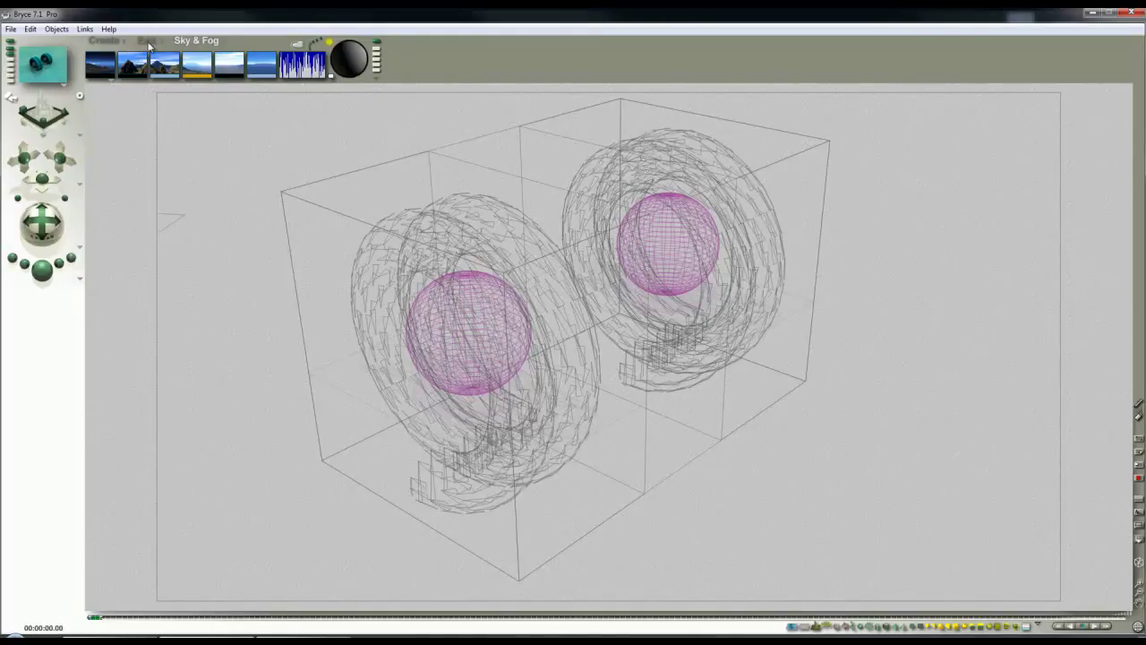
# Step: Add a radial light, move it to the upper left, and test-render it
pyautogui.click(104, 41)
pyautogui.click(325, 73)
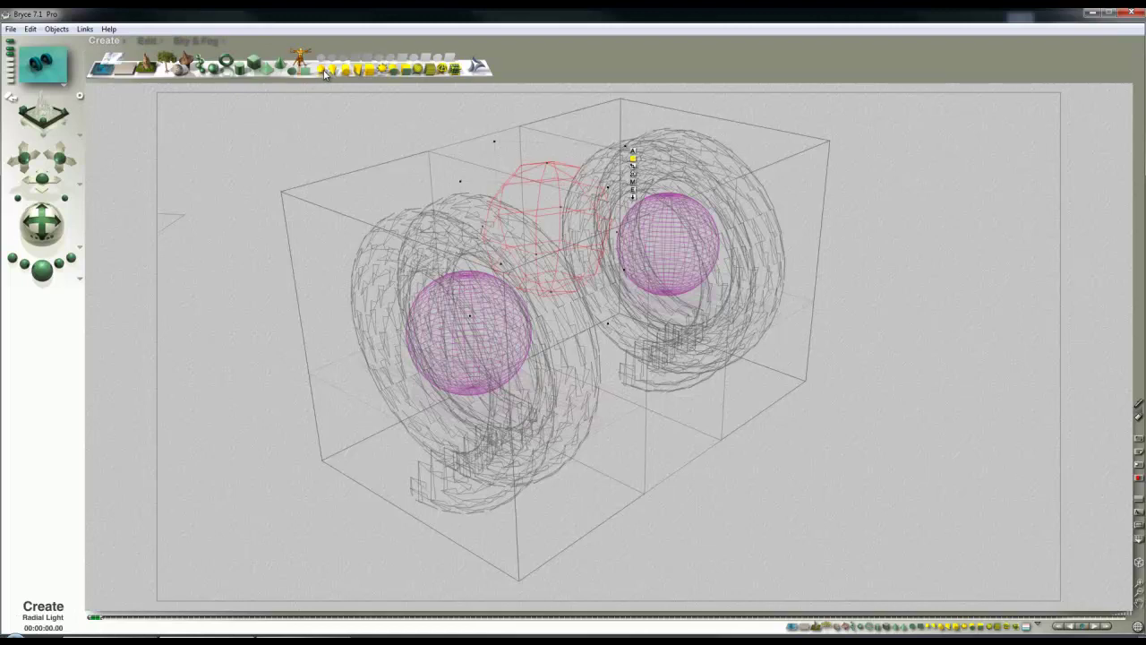
pyautogui.moveTo(581, 267); pyautogui.dragTo(253, 171)
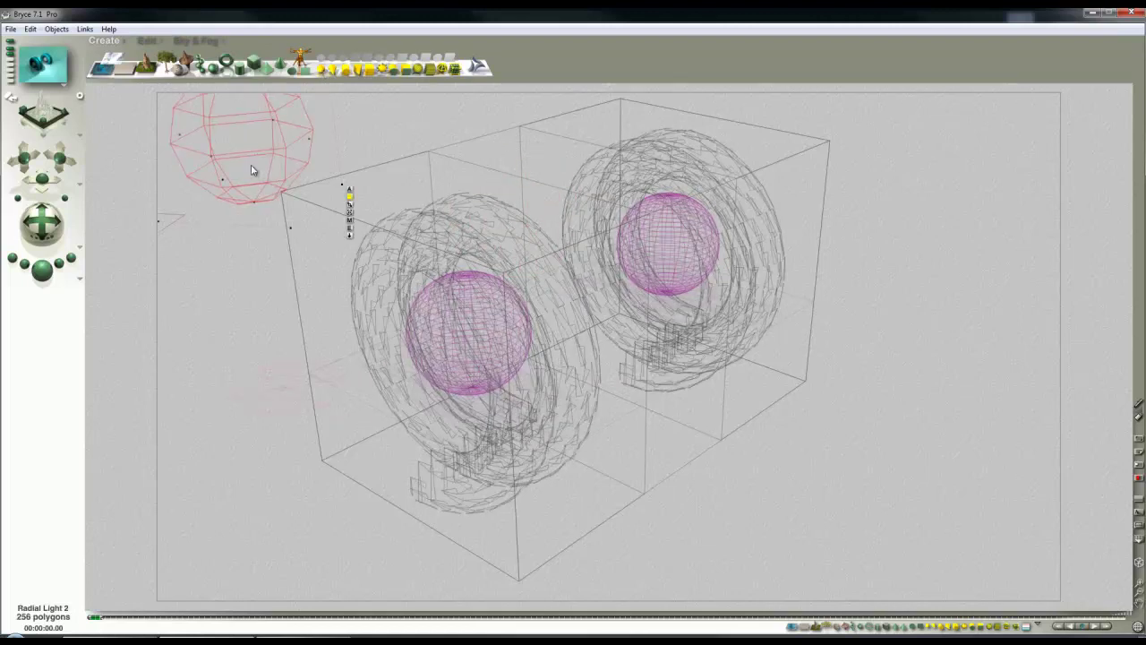
pyautogui.click(42, 268)
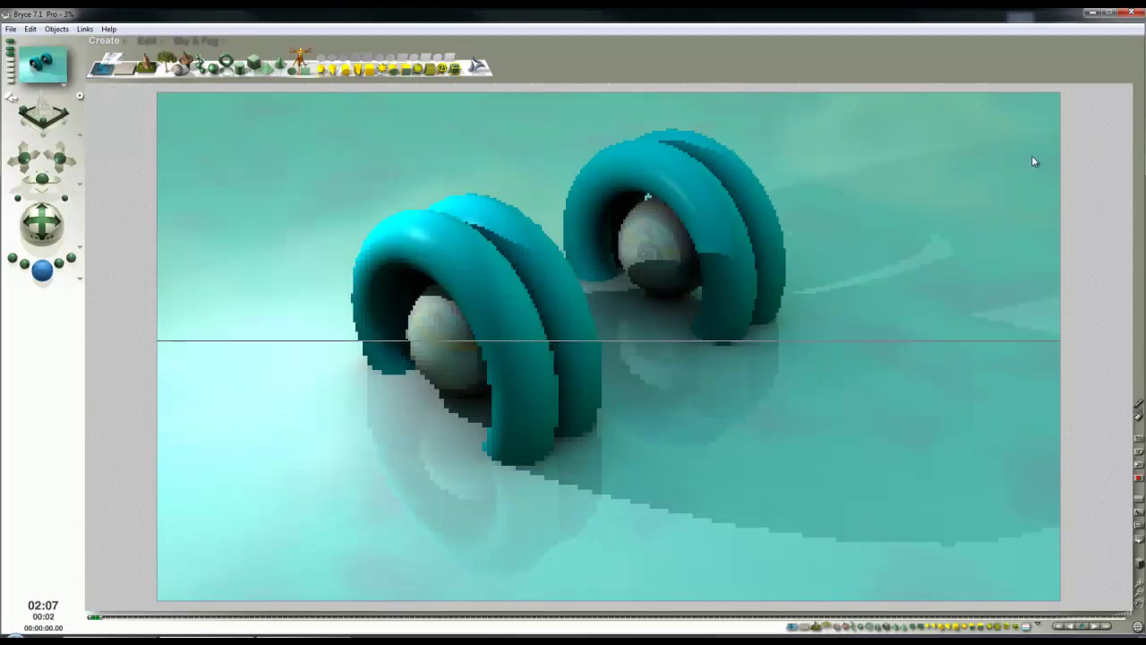
pyautogui.click(534, 411)
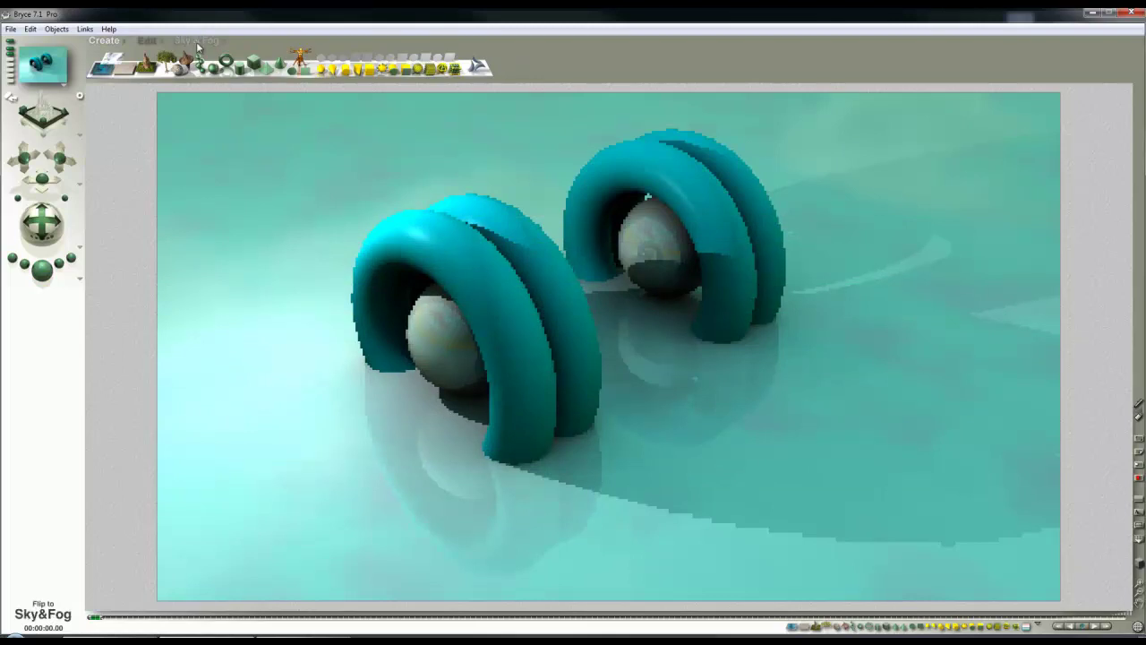
pyautogui.click(287, 219)
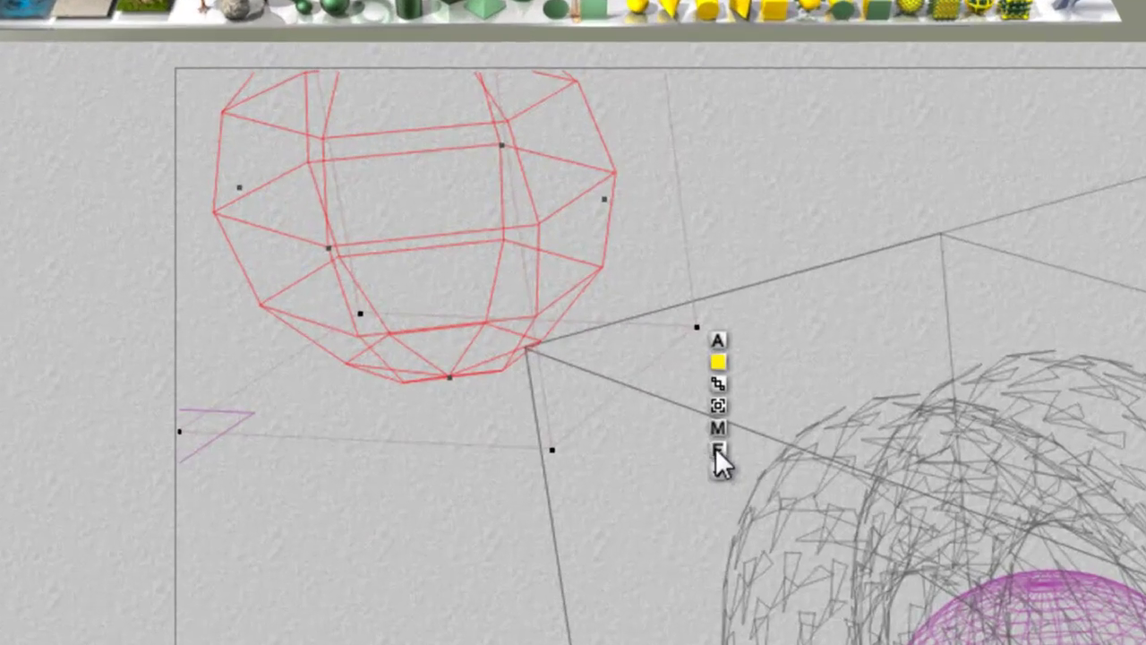
# Step: Give Radial Light 2 an orange-red uniform colour, previewed with Render in Scene
pyautogui.click(717, 449)
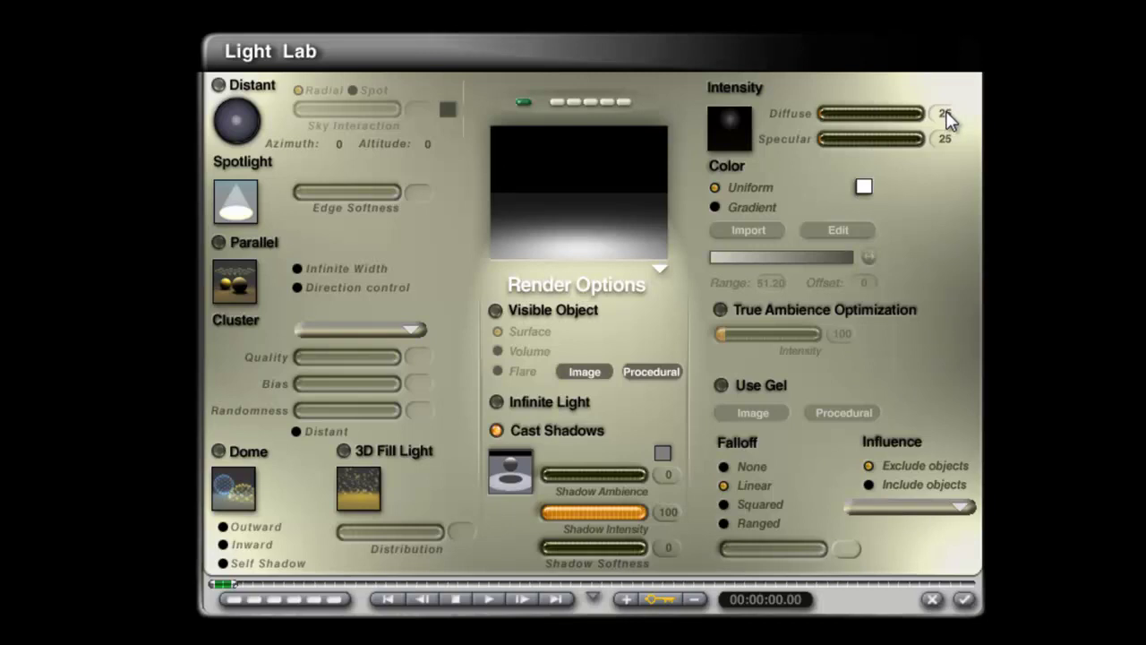
pyautogui.click(863, 186)
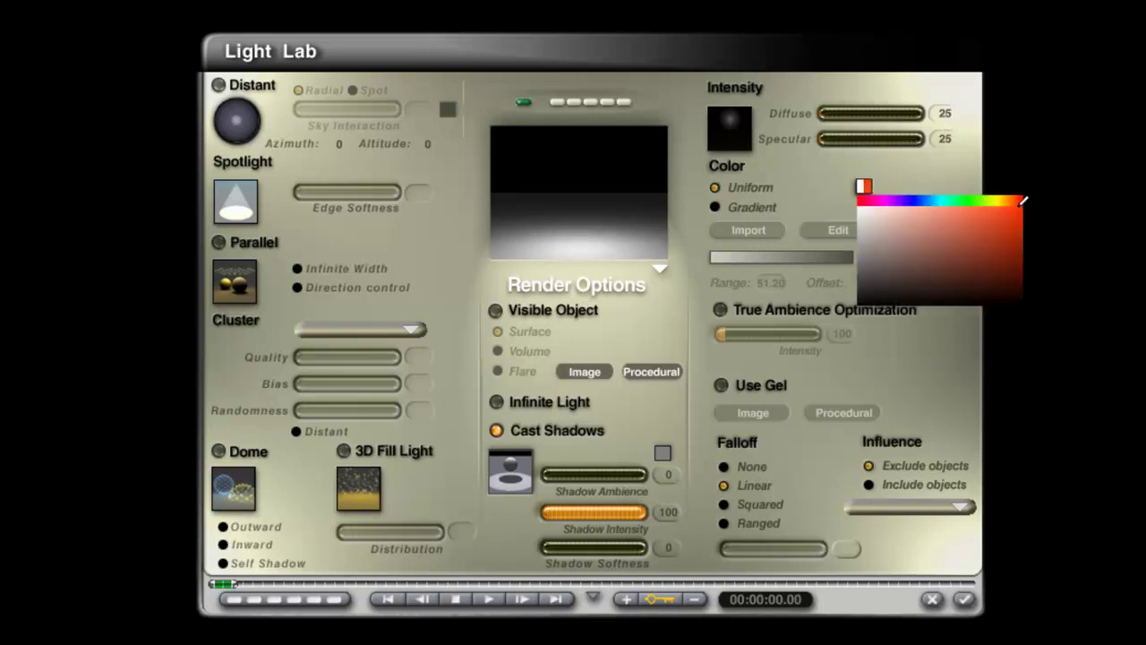
pyautogui.click(1016, 210)
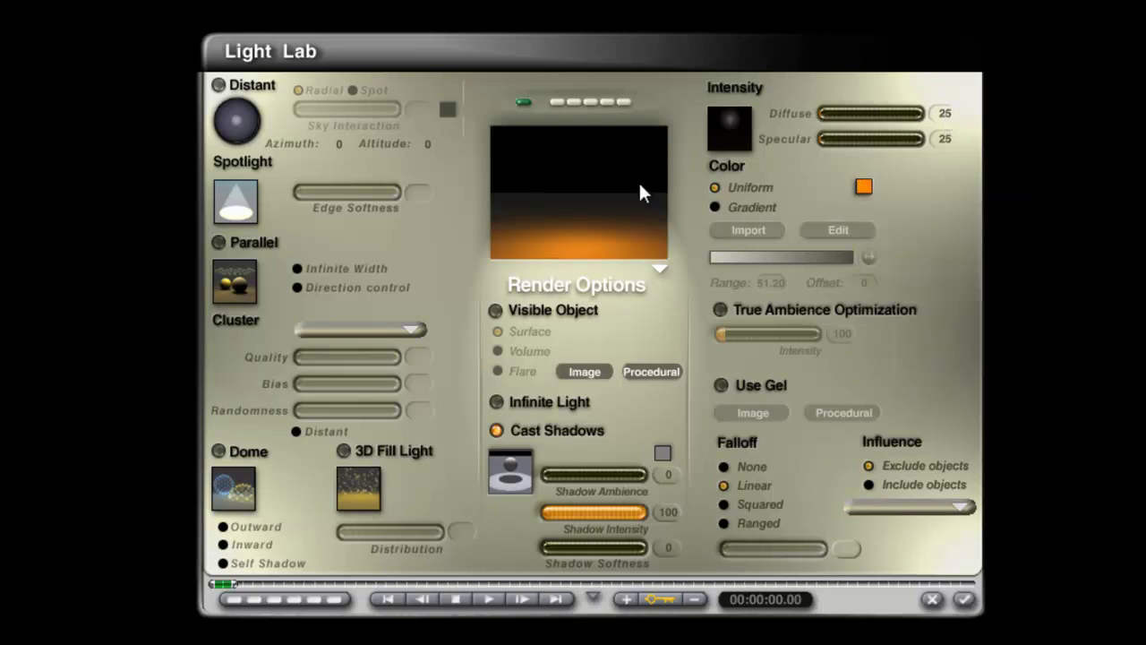
pyautogui.click(660, 269)
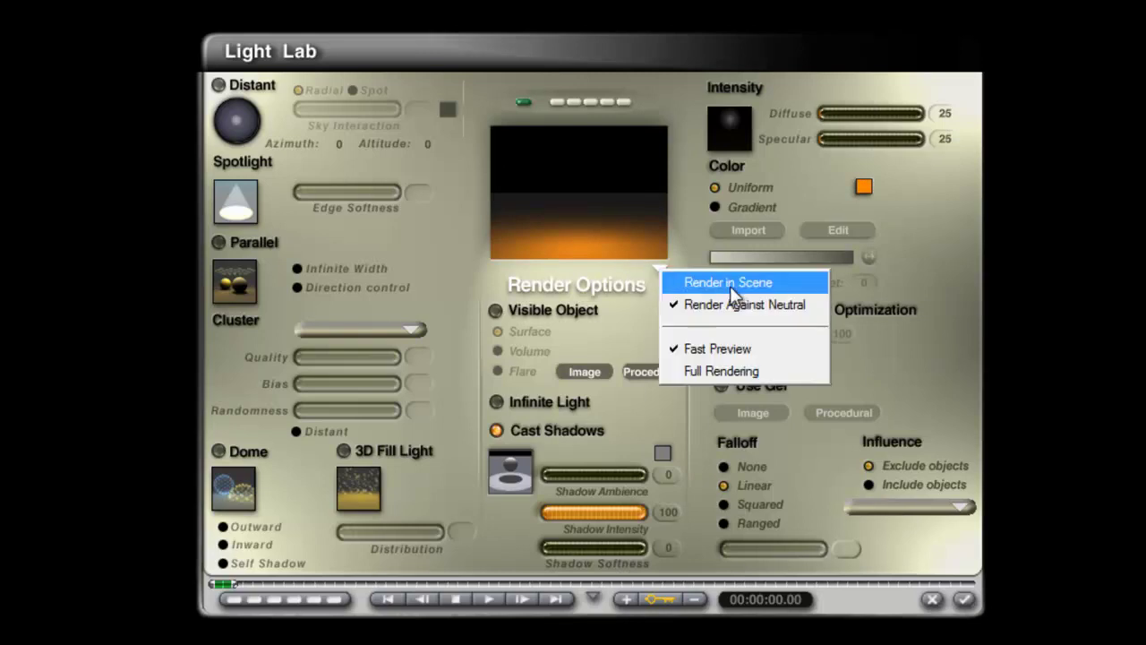
pyautogui.click(727, 283)
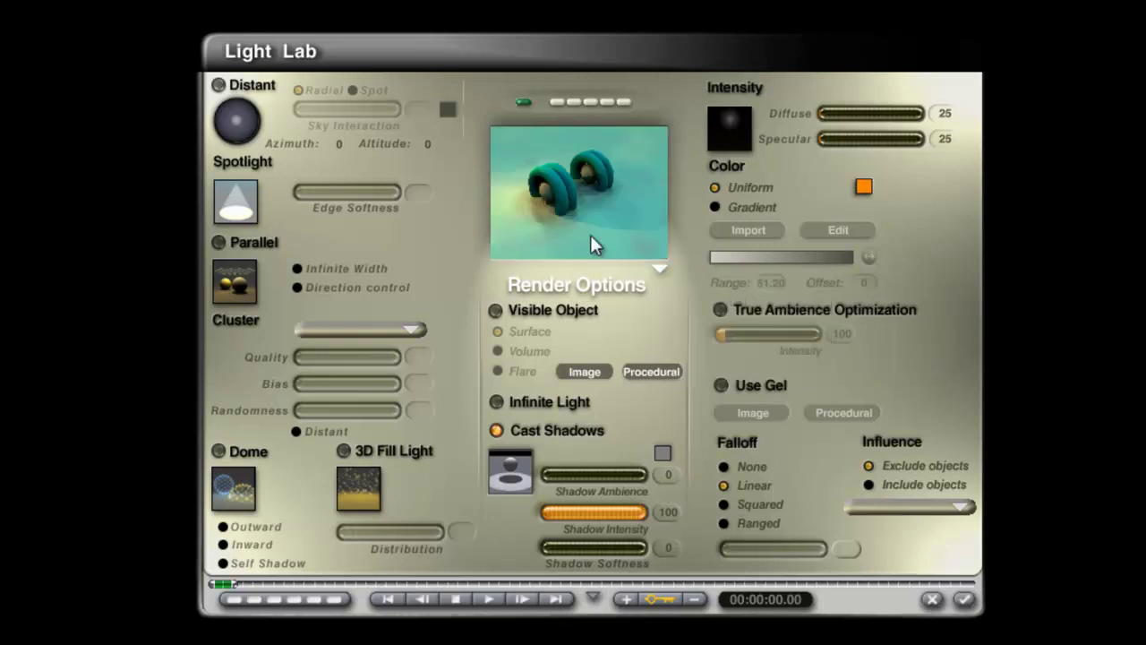
pyautogui.click(864, 186)
pyautogui.click(1018, 211)
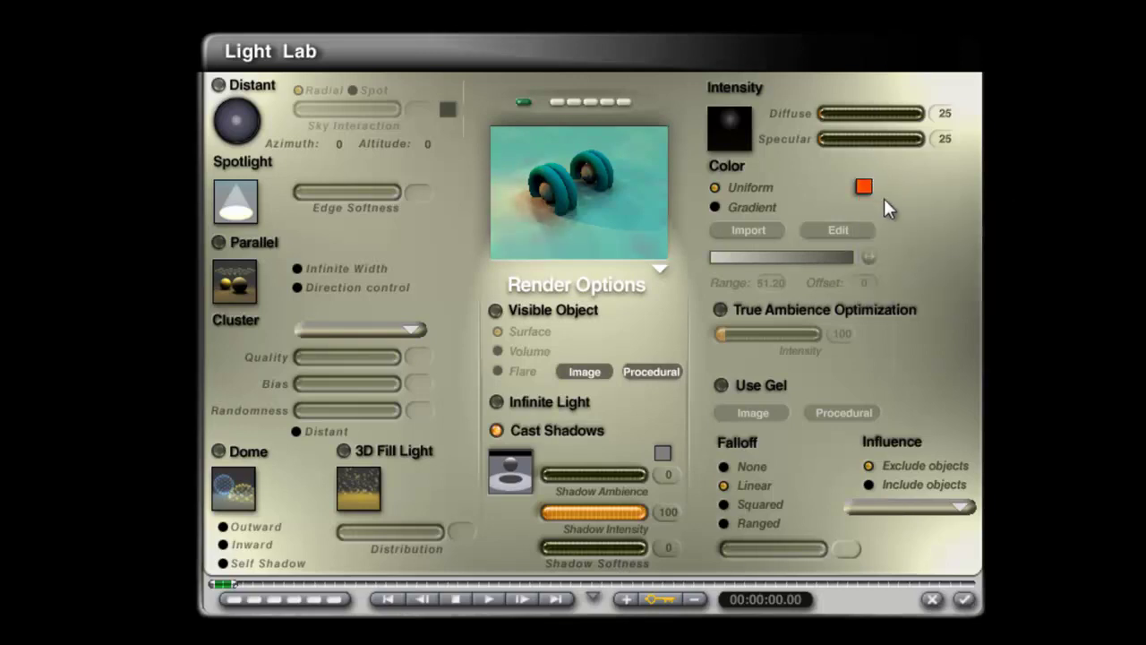
pyautogui.click(963, 599)
# Step: Test-render, raise the orange radial light to the top of the view, and re-render
pyautogui.click(7, 264)
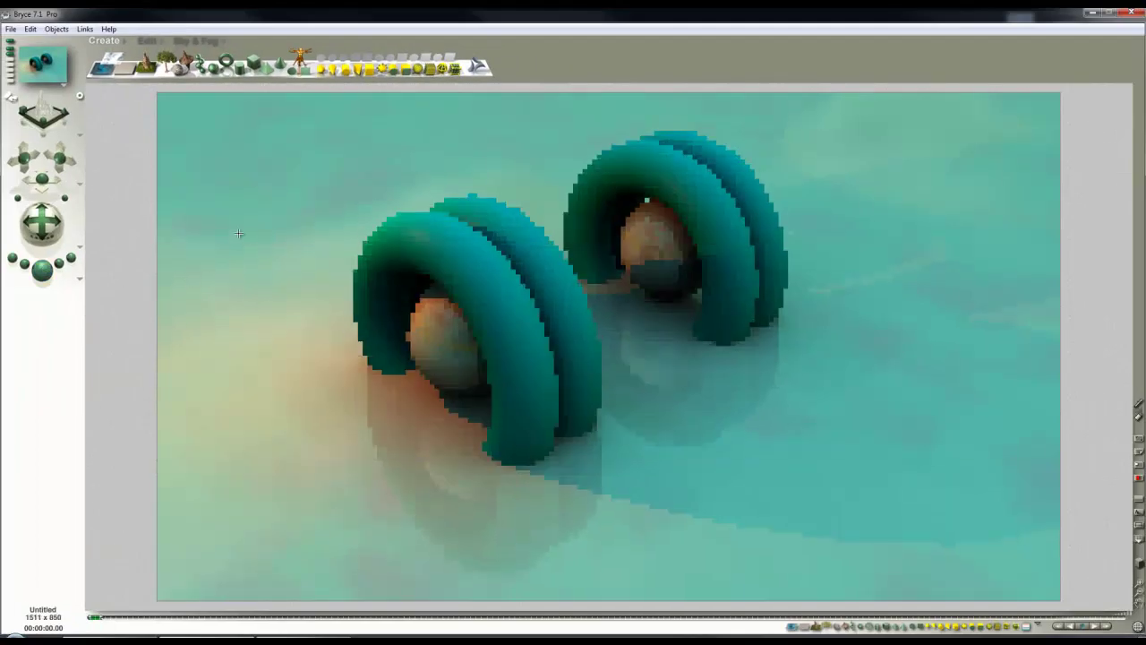
pyautogui.click(239, 238)
pyautogui.moveTo(217, 140); pyautogui.dragTo(218, 112)
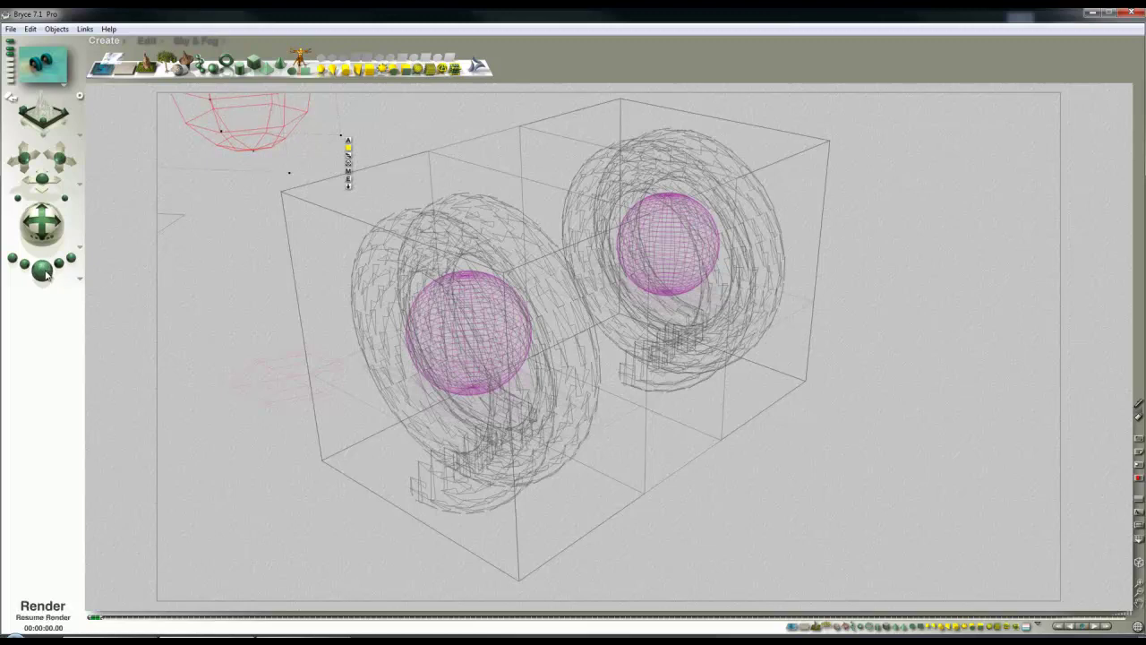
pyautogui.click(42, 268)
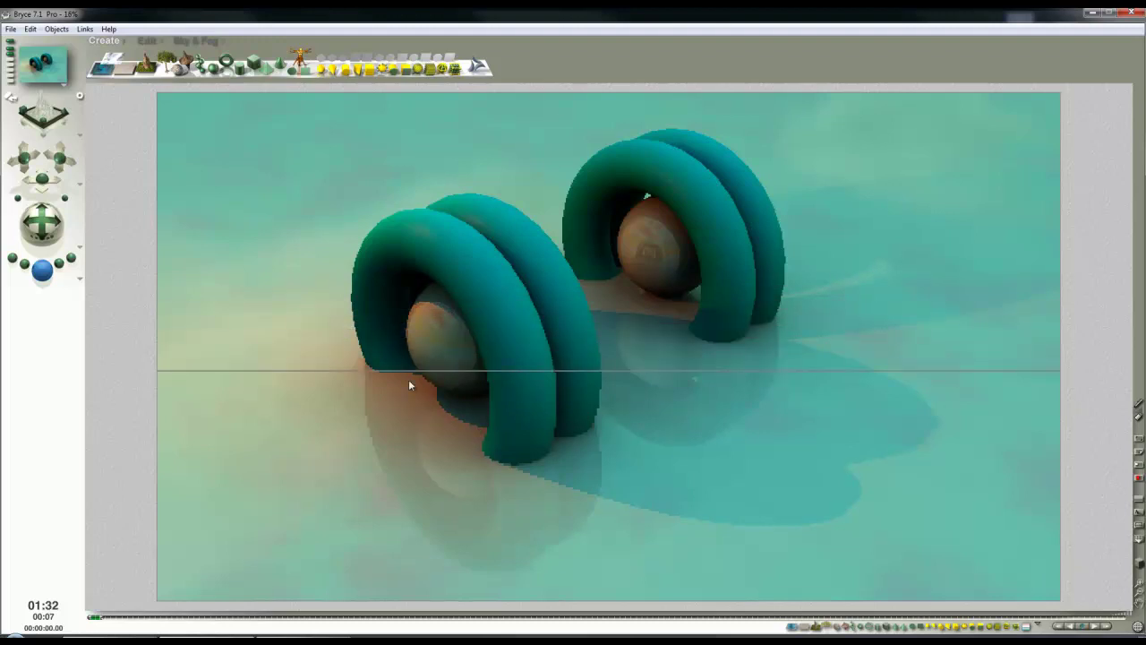
pyautogui.click(411, 355)
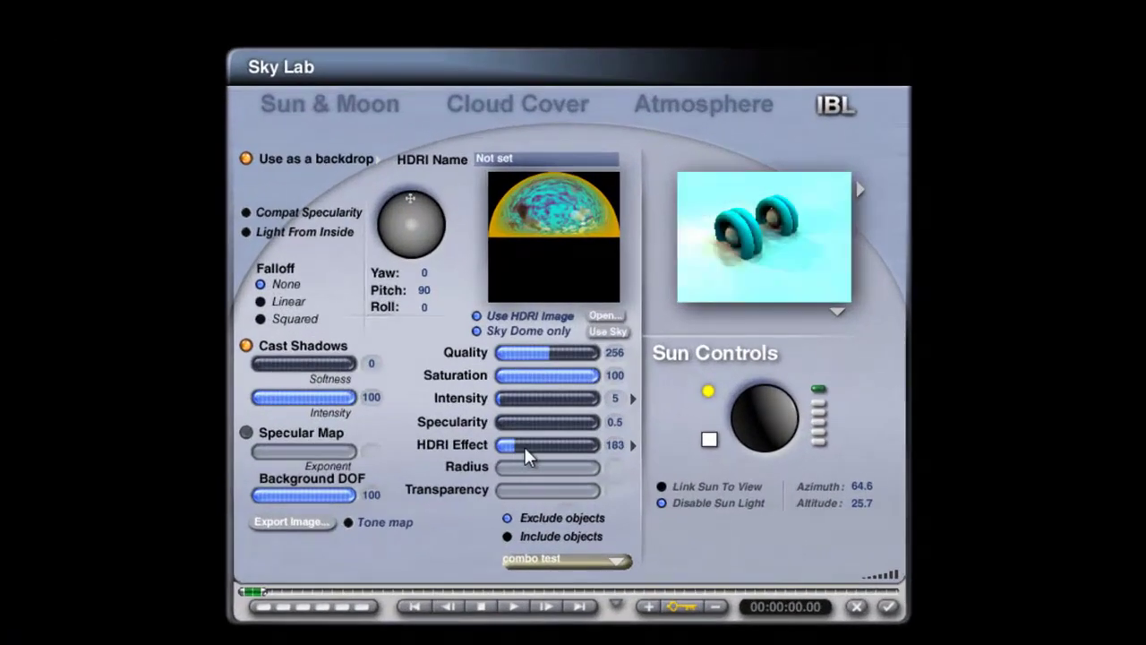
# Step: Push the HDRI Effect to its maximum of 999 and close Sky Lab
pyautogui.click(527, 446)
pyautogui.moveTo(528, 446); pyautogui.dragTo(571, 443)
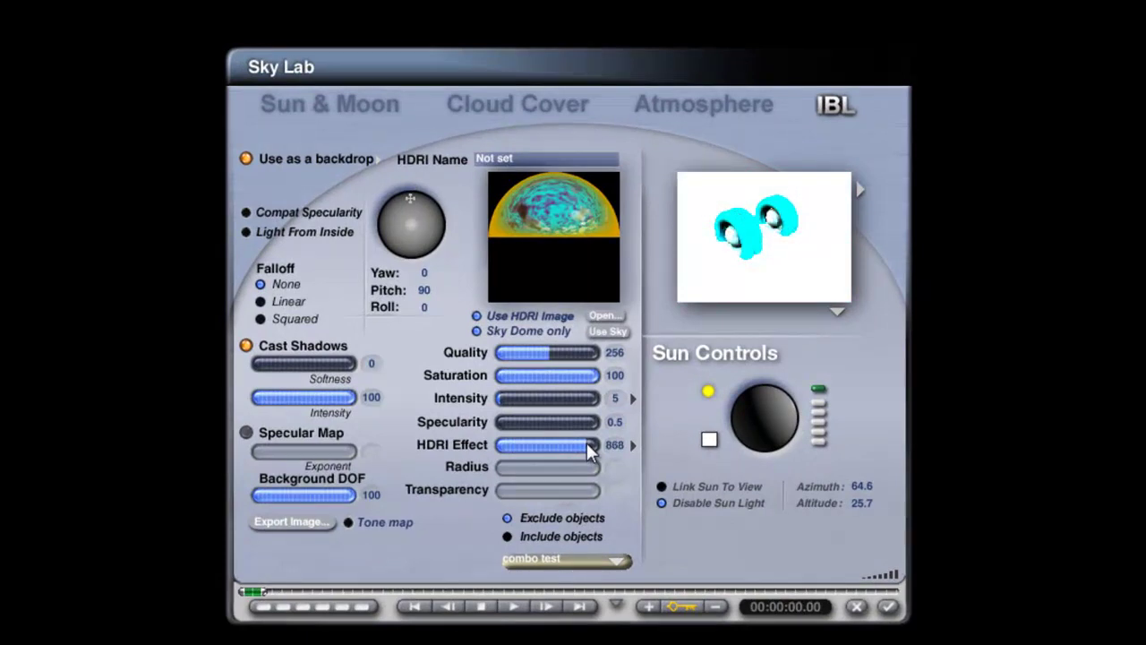
pyautogui.moveTo(571, 442); pyautogui.dragTo(600, 445)
pyautogui.click(887, 606)
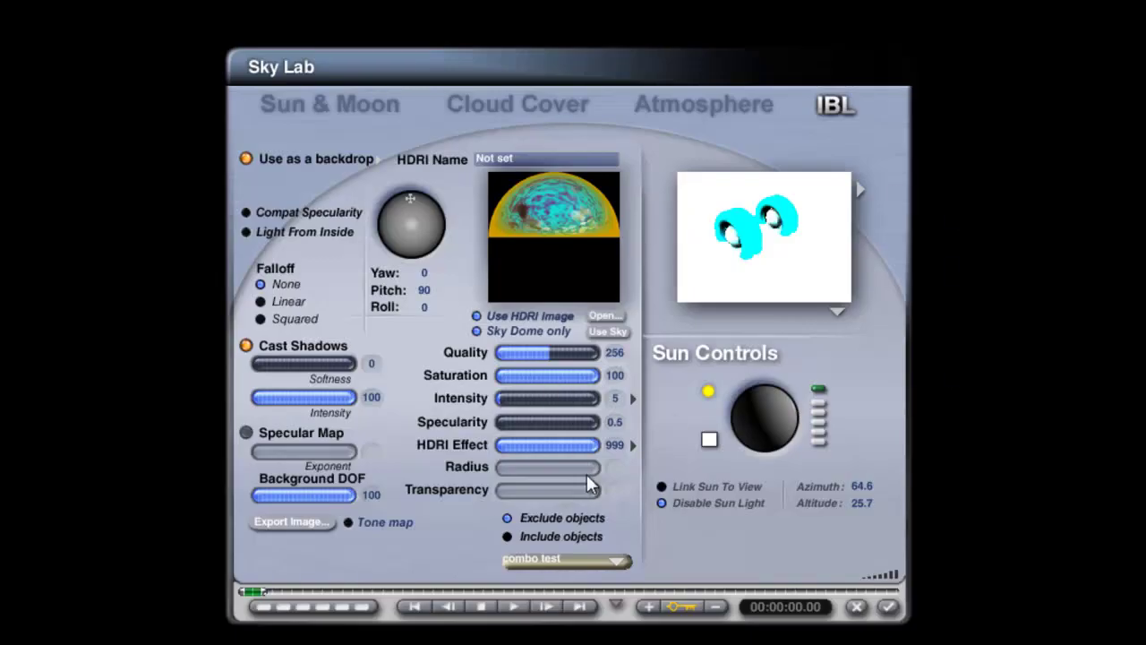
# Step: Lower the HDRI Effect back down to 50
pyautogui.moveTo(587, 448); pyautogui.dragTo(550, 449)
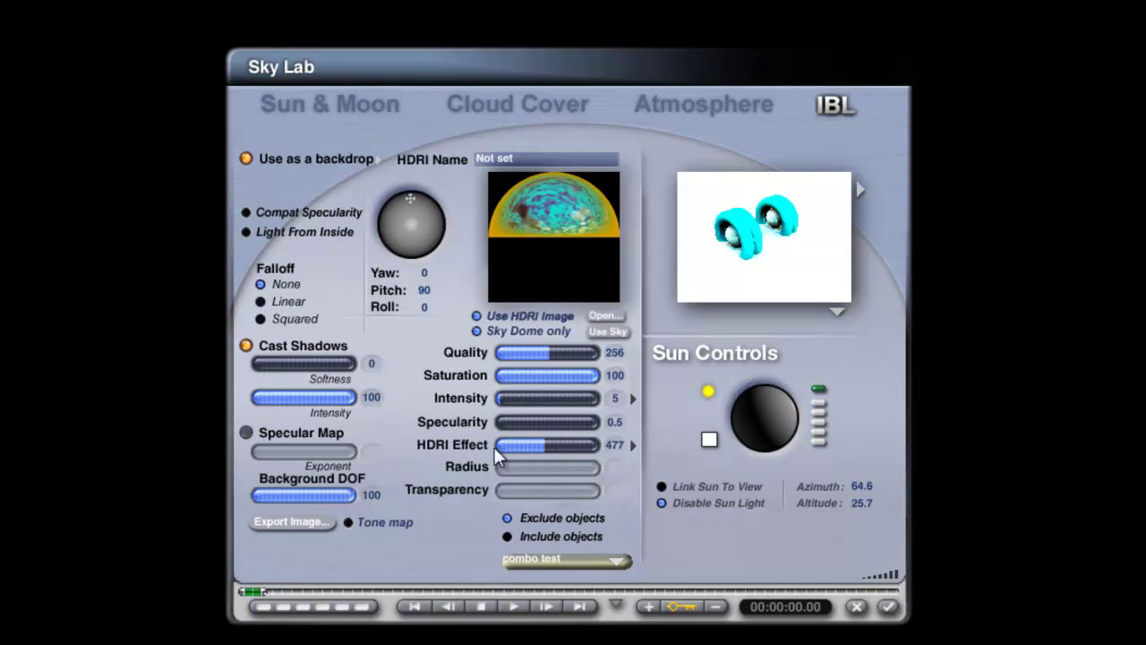
pyautogui.moveTo(551, 449)
pyautogui.mouseDown()
pyautogui.moveTo(508, 459)
pyautogui.moveTo(522, 459)
pyautogui.moveTo(515, 450)
pyautogui.mouseUp()
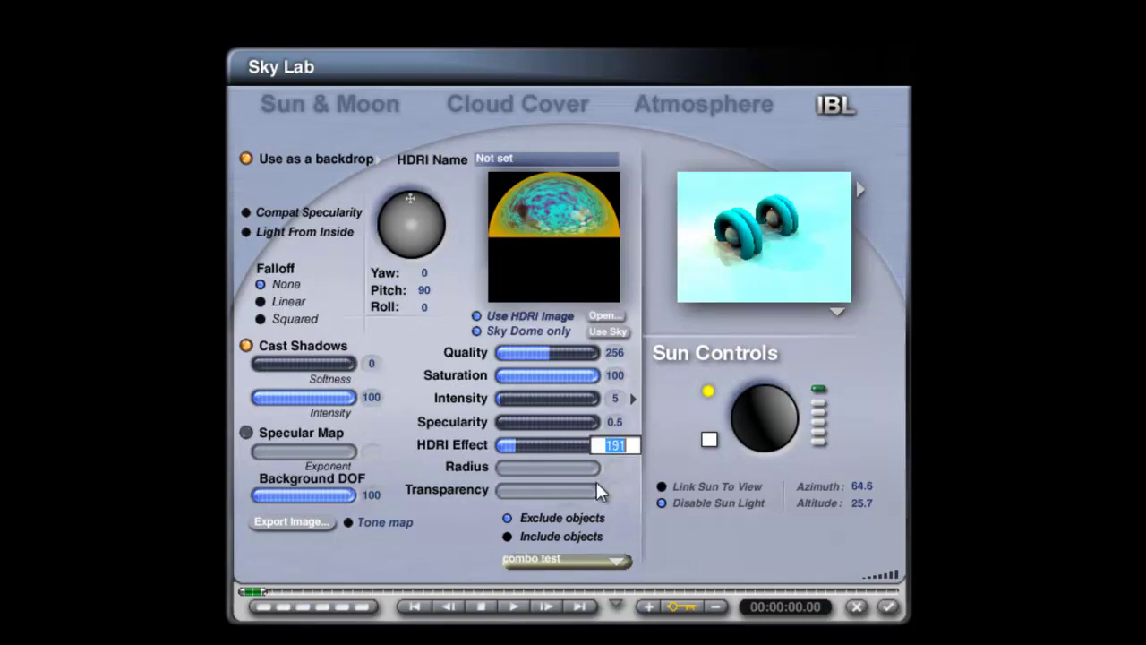
pyautogui.write('50')
pyautogui.press('Return')
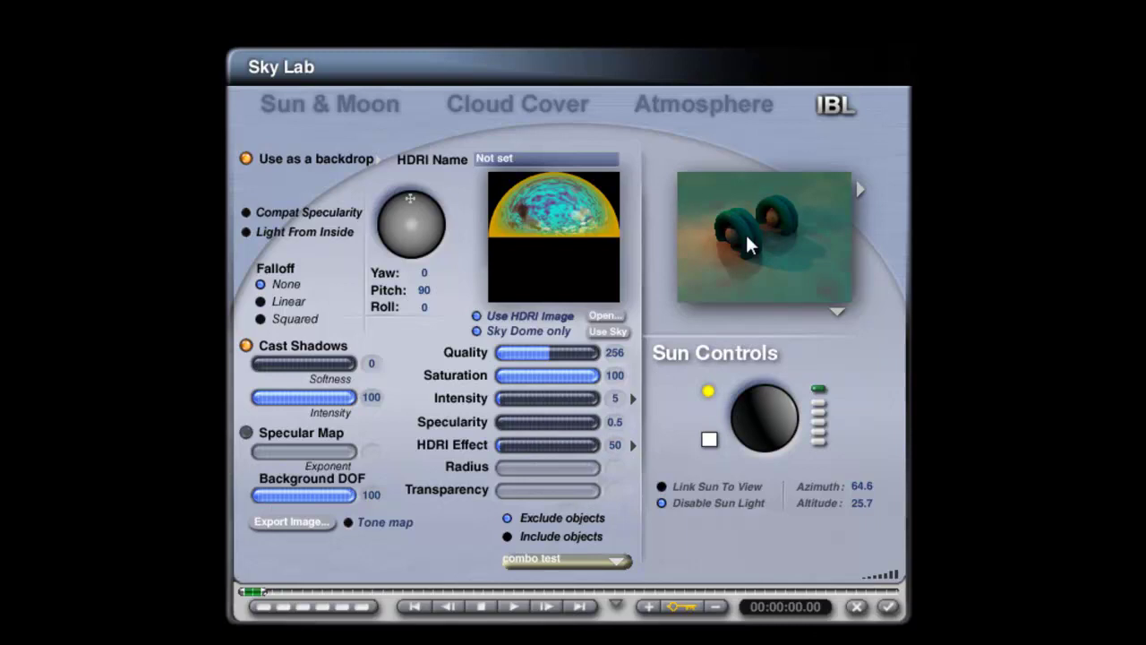
# Step: Set the orange light's diffuse intensity to 50 in Light Lab
pyautogui.click(887, 606)
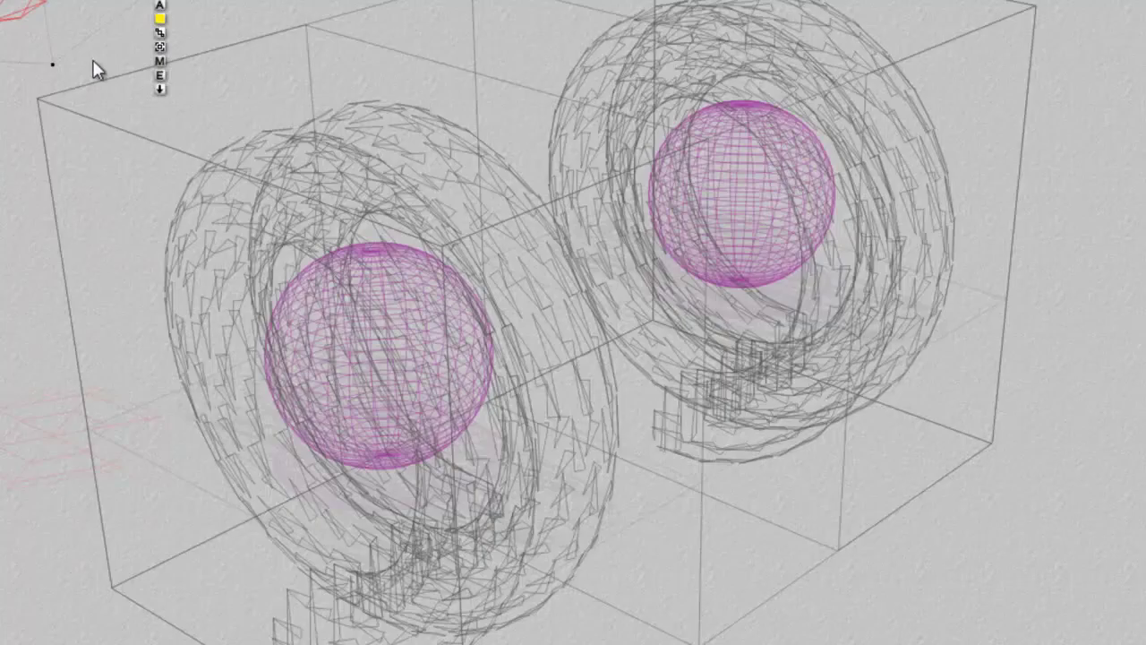
pyautogui.click(159, 76)
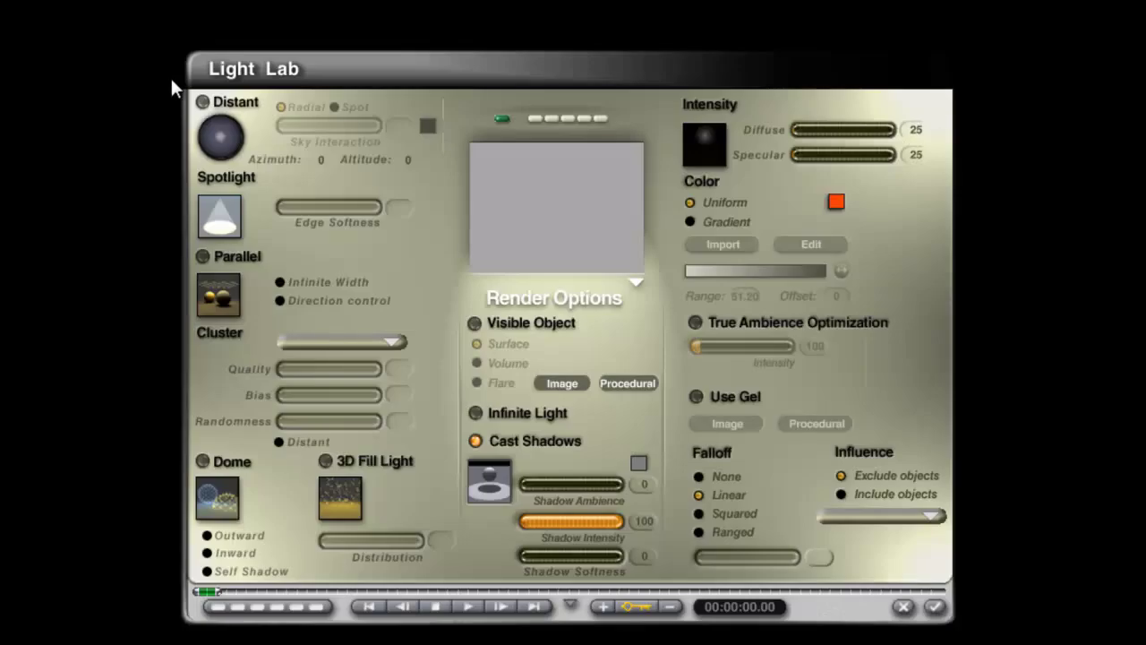
pyautogui.click(919, 129)
pyautogui.write('50')
pyautogui.press('Return')
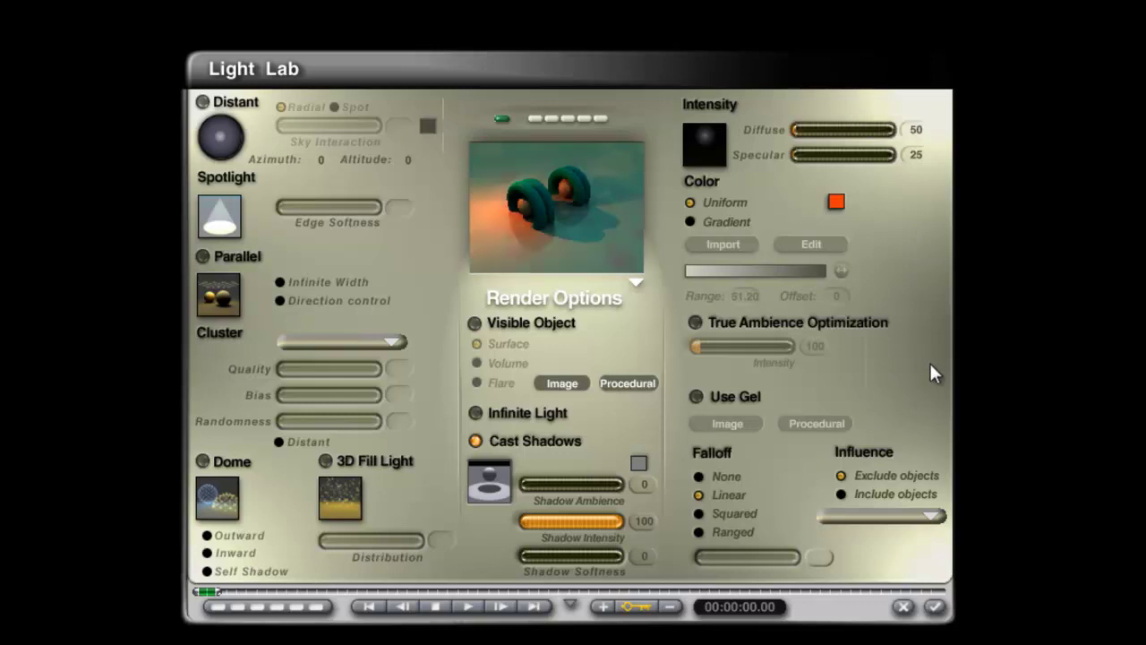
pyautogui.click(934, 606)
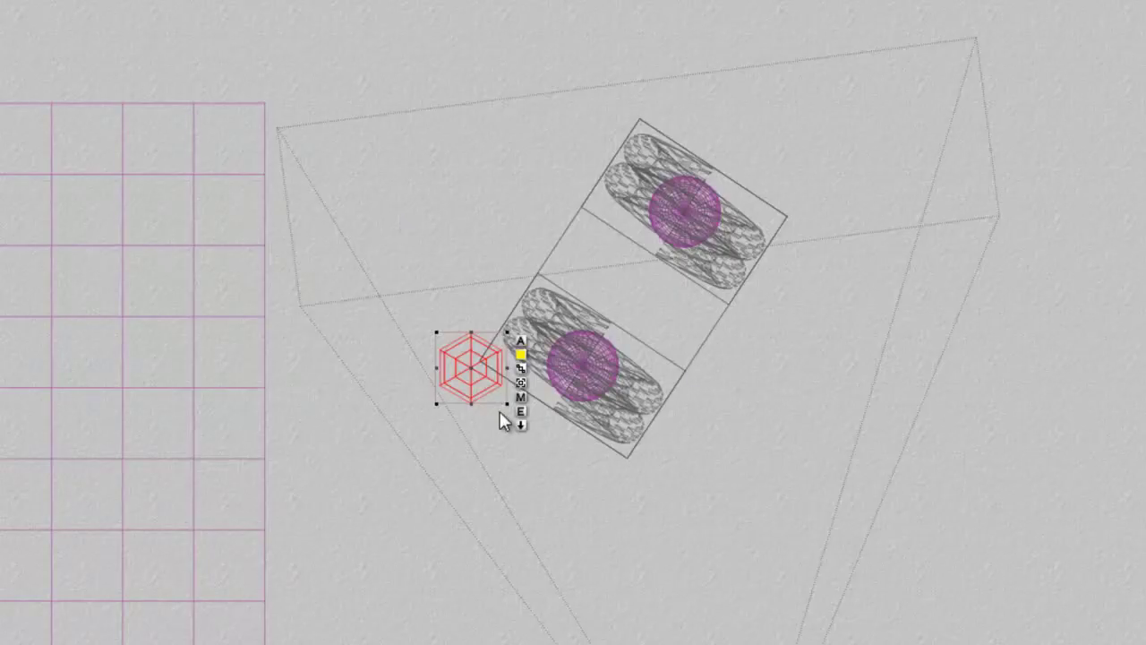
# Step: Move the light up-right beside the coils and render a Ctrl+R preview
pyautogui.moveTo(484, 380); pyautogui.dragTo(840, 287)
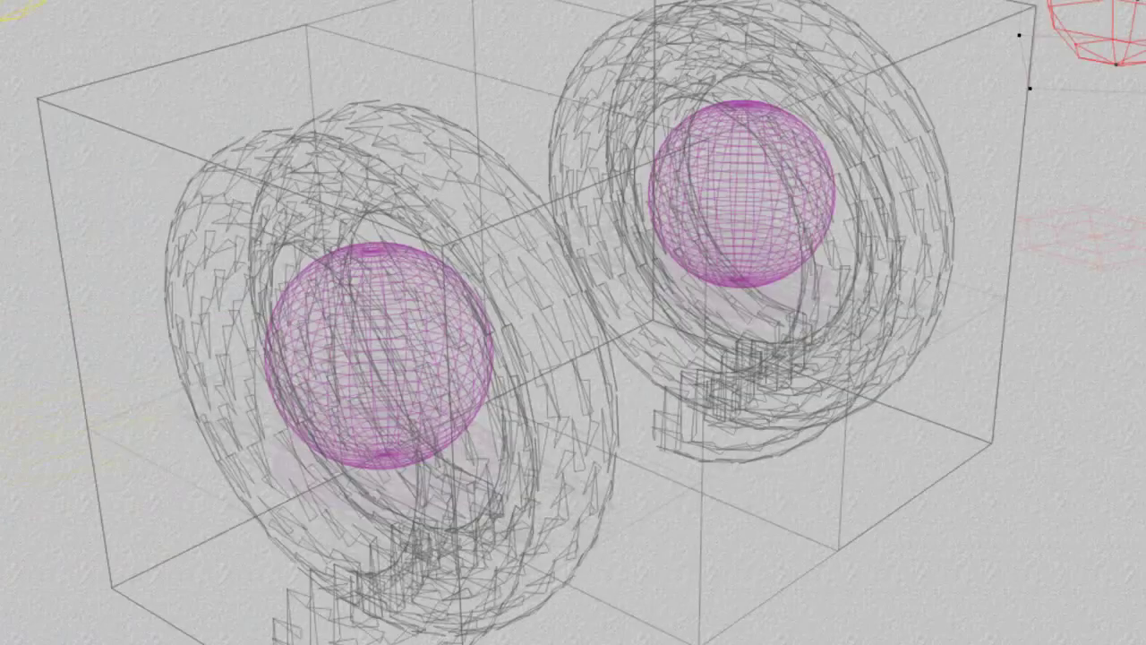
pyautogui.hotkey('ctrl', 'r')
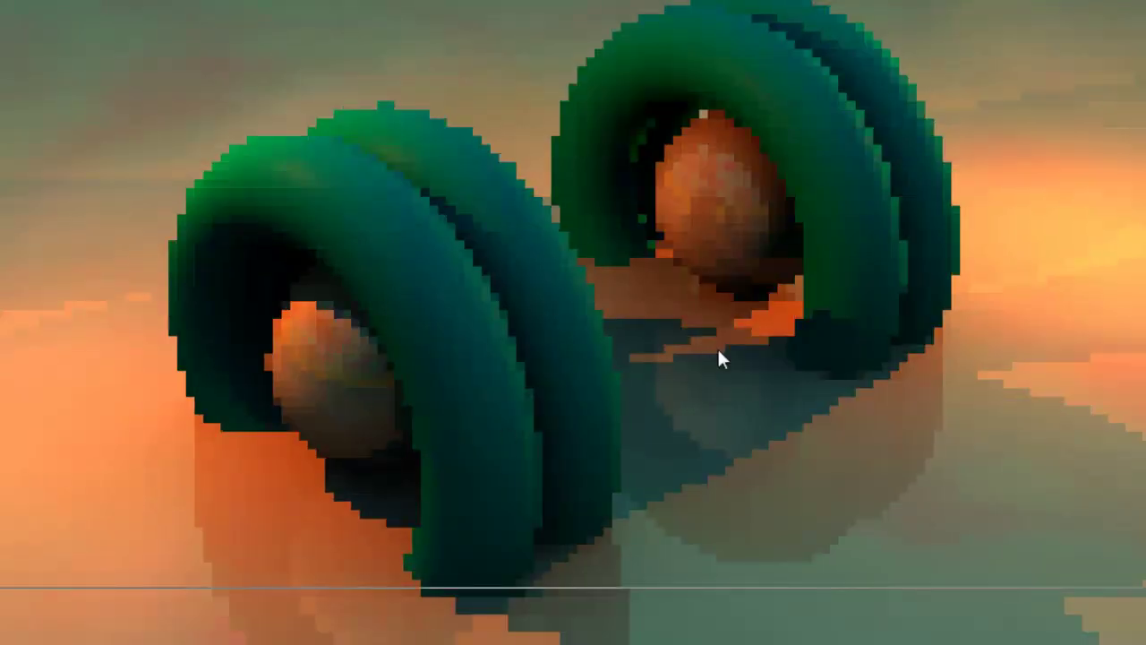
pyautogui.press('Escape')
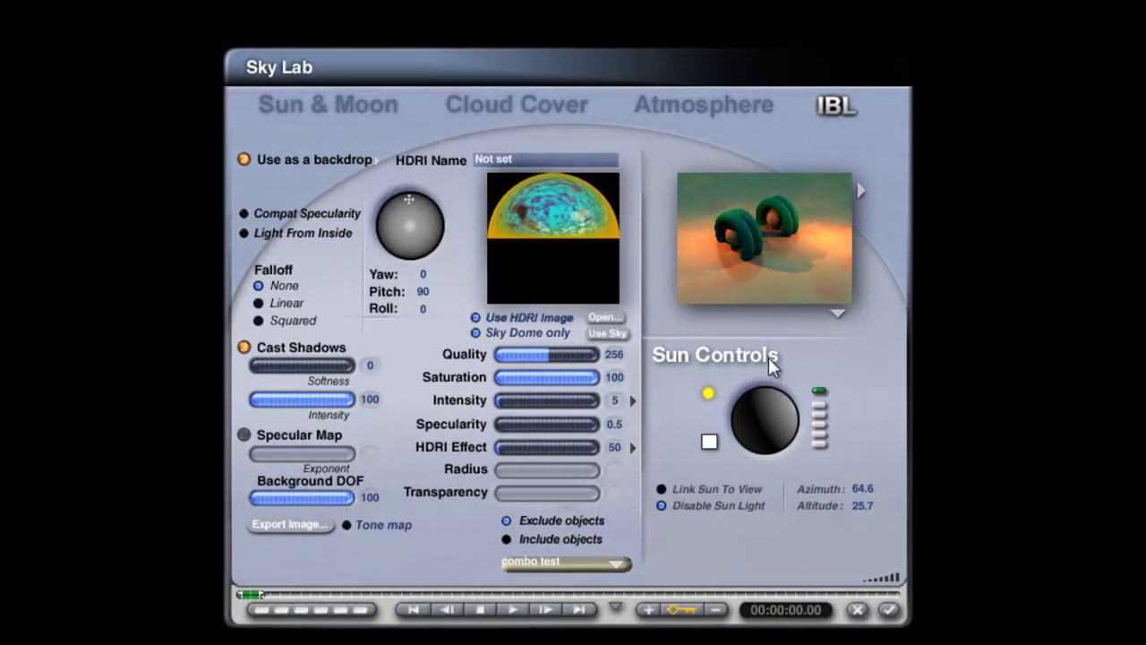
# Step: Try maximum HDRI quality, restore it to 256, and set HDRI Effect to 70
pyautogui.click(598, 351)
pyautogui.click(549, 357)
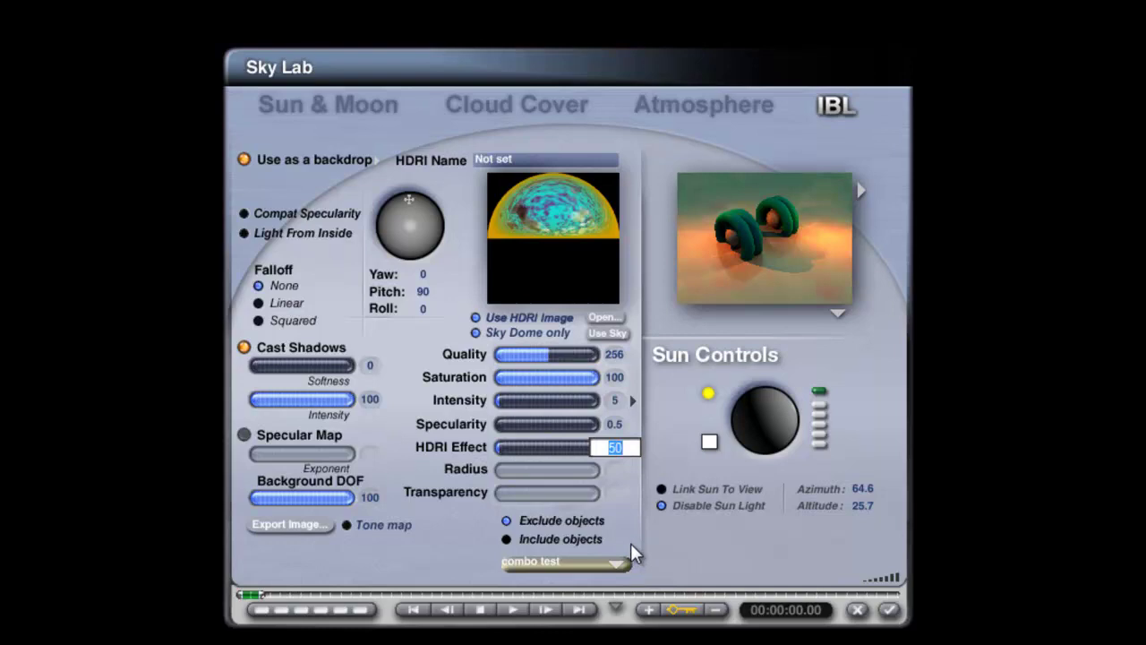
pyautogui.write('70')
pyautogui.press('Return')
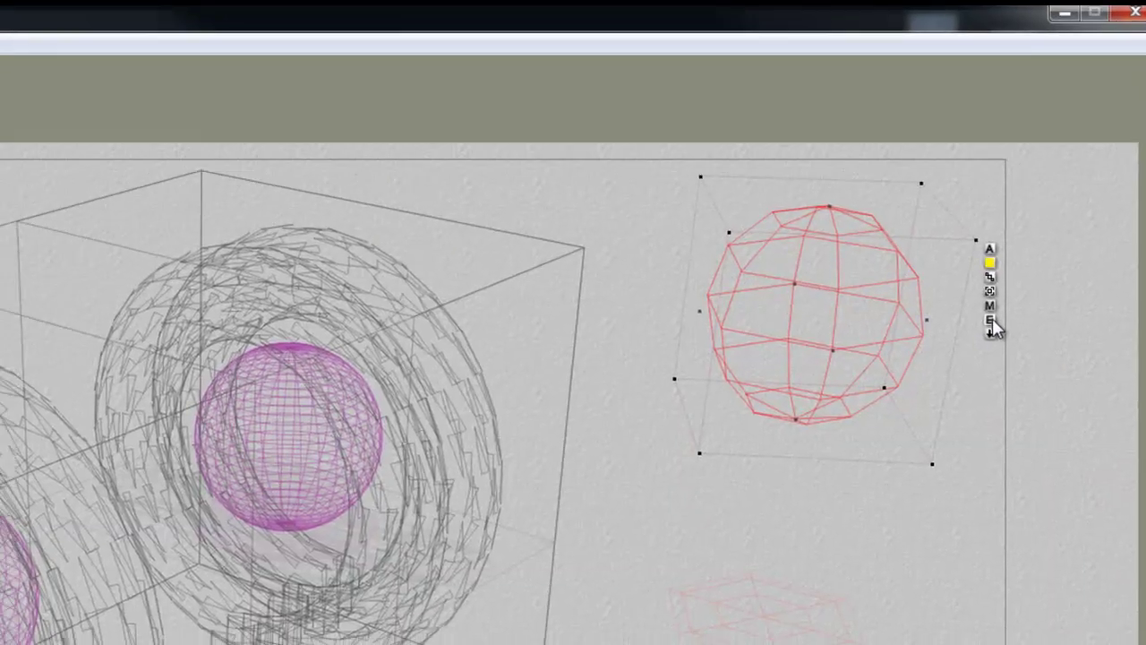
# Step: Select the top-left radial light and set its shadow softness to 5
pyautogui.click(992, 322)
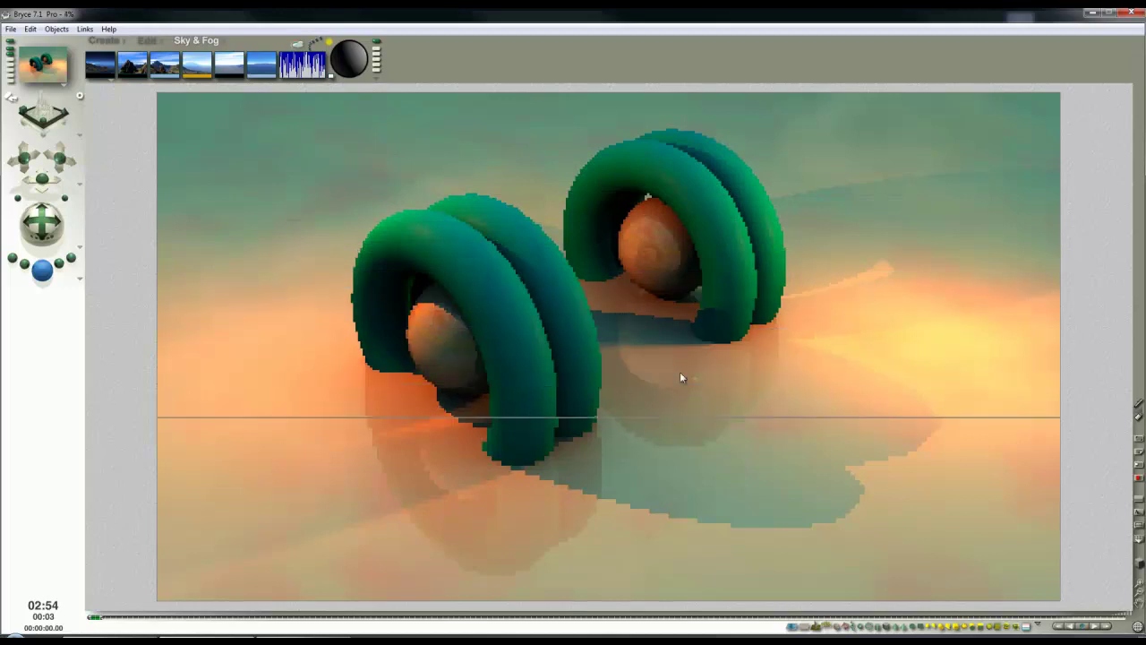
pyautogui.click(612, 449)
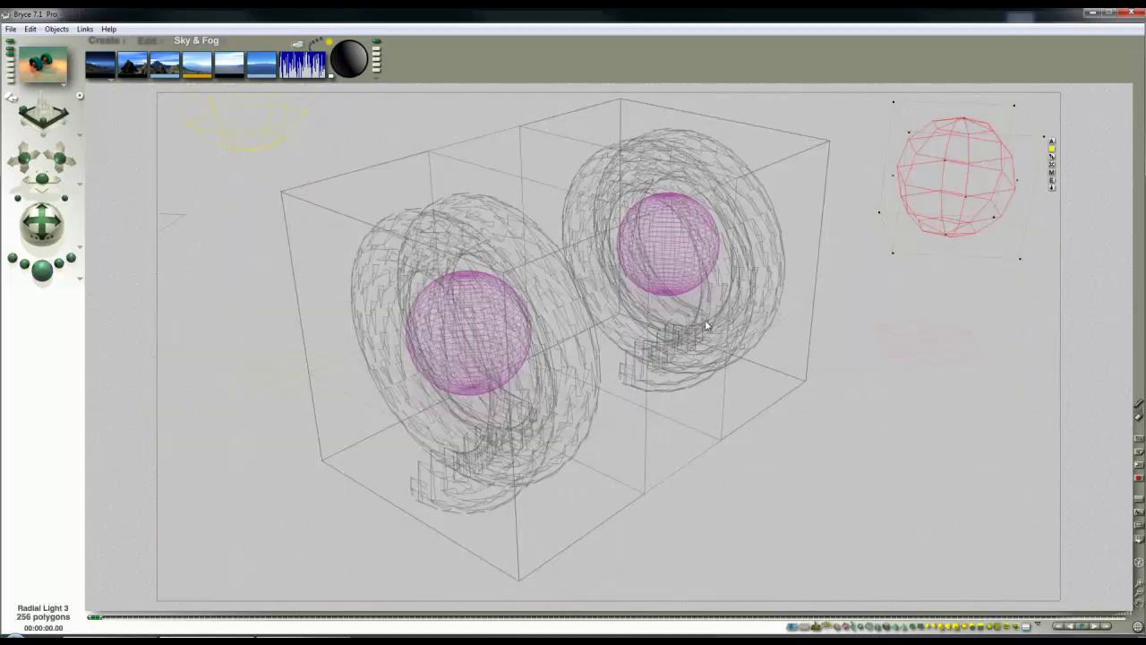
pyautogui.click(262, 149)
pyautogui.click(349, 183)
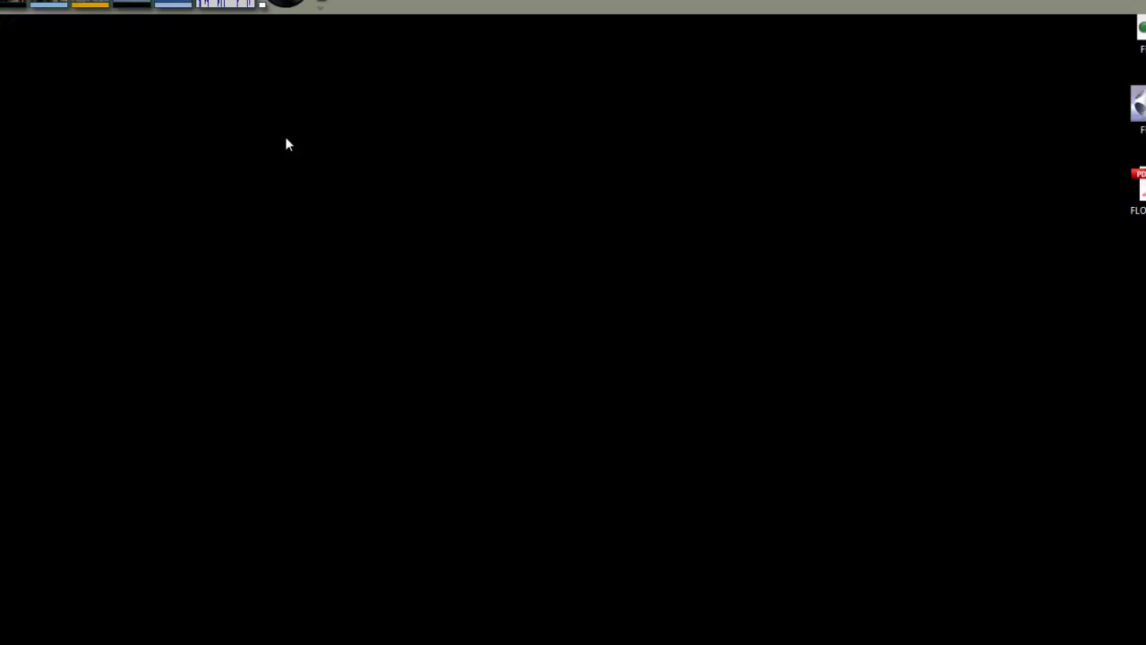
pyautogui.write('1')
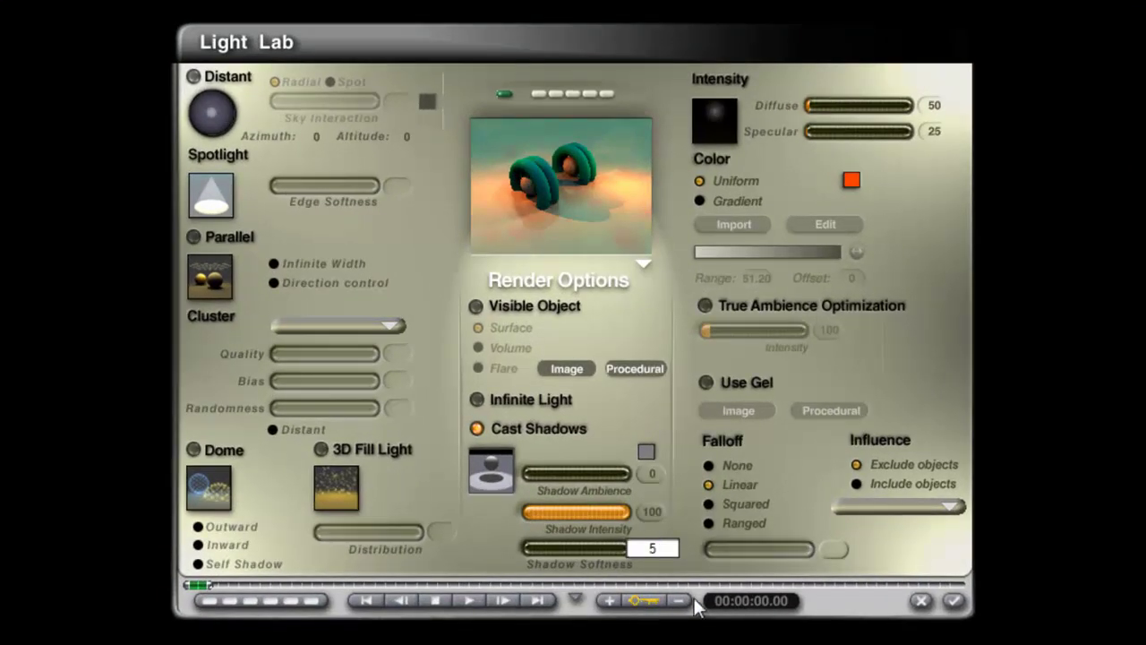
pyautogui.write('0')
pyautogui.press('Return')
# Step: Set sky cast-shadow softness to 100 and HDRI quality to 16, then render
pyautogui.click(953, 600)
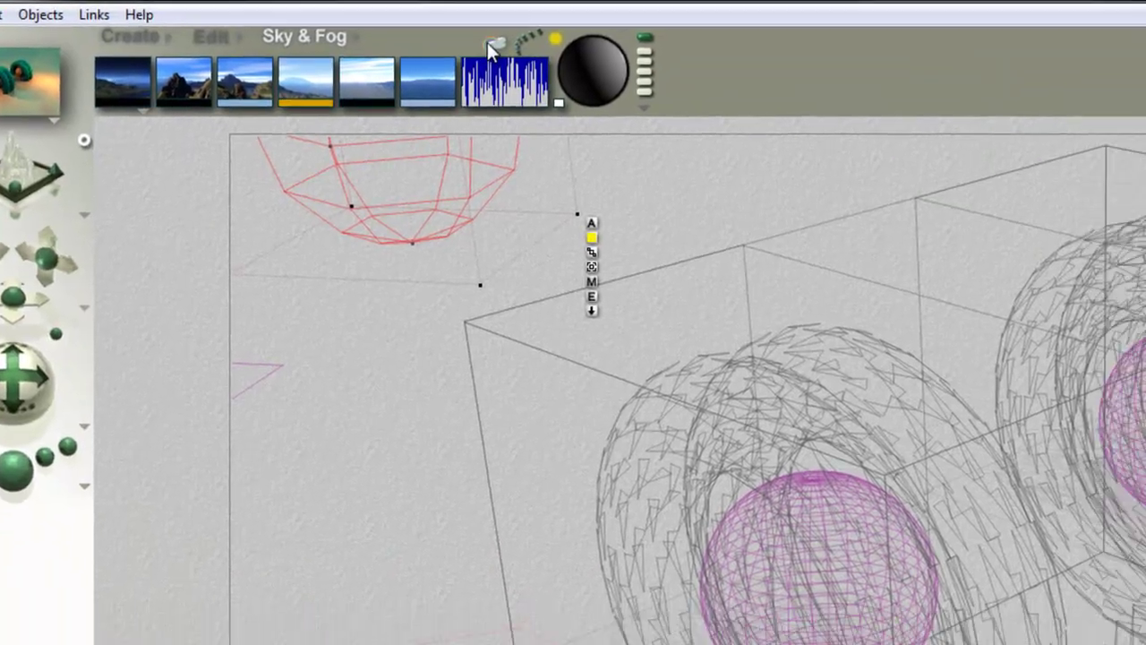
pyautogui.click(493, 44)
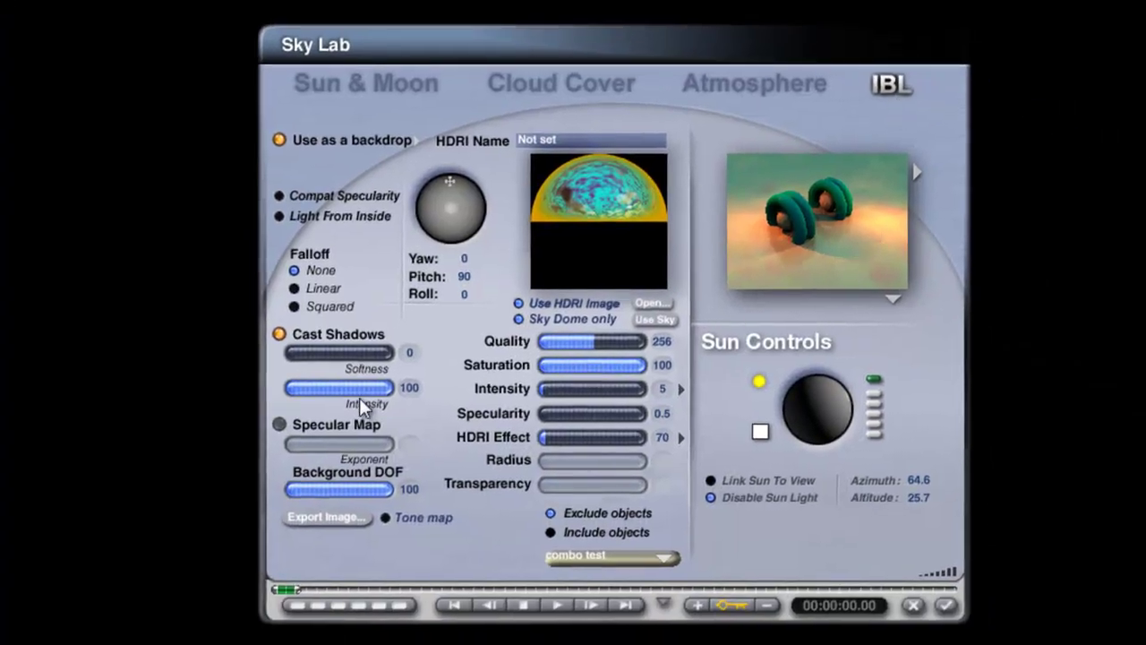
pyautogui.click(342, 354)
pyautogui.write('100')
pyautogui.press('Return')
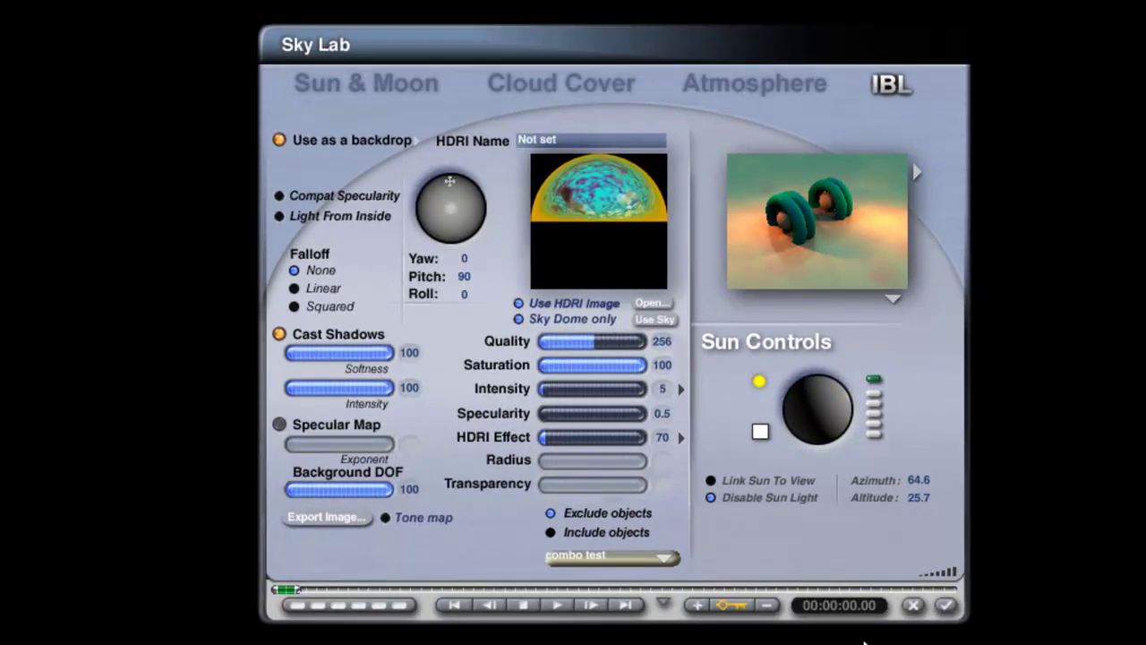
pyautogui.click(946, 605)
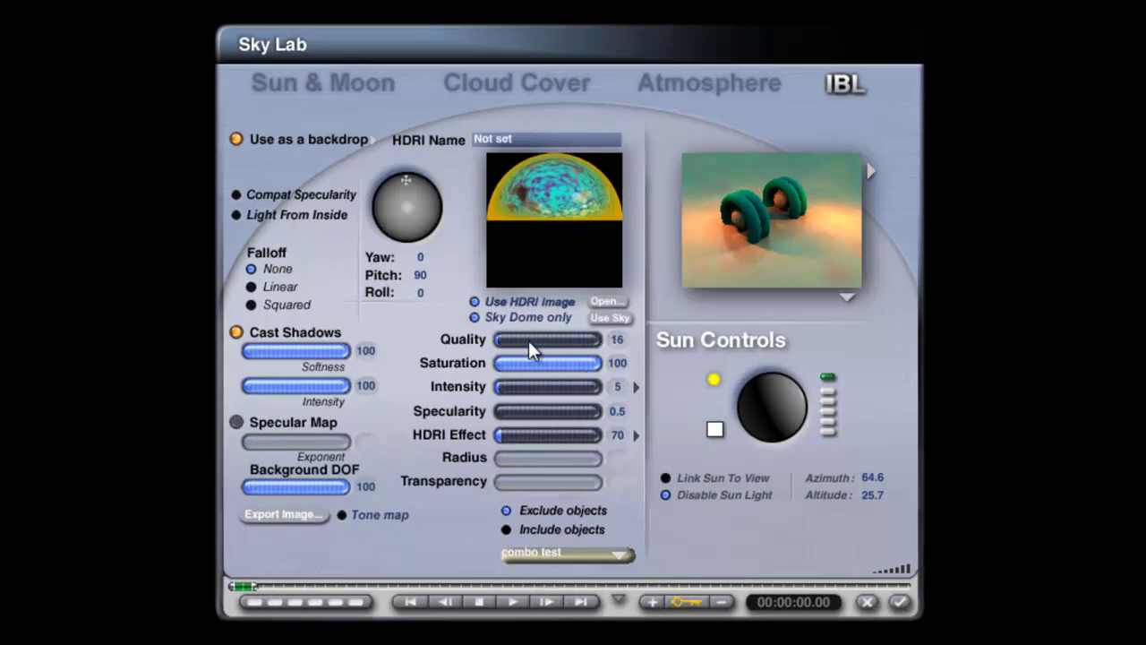
pyautogui.click(899, 601)
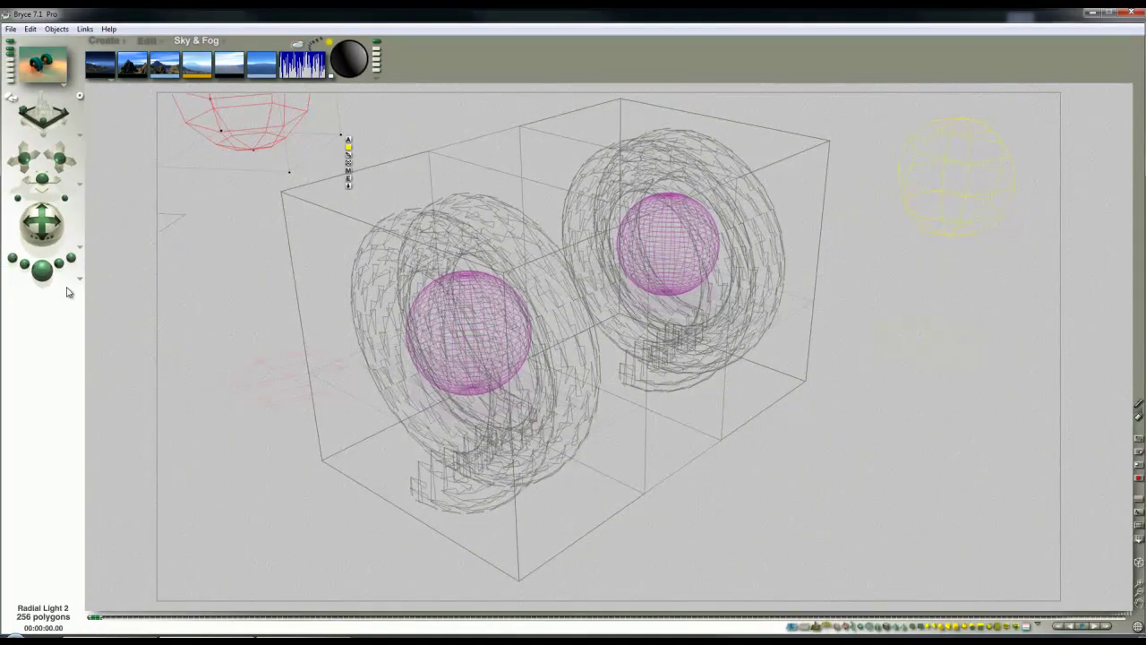
pyautogui.click(47, 278)
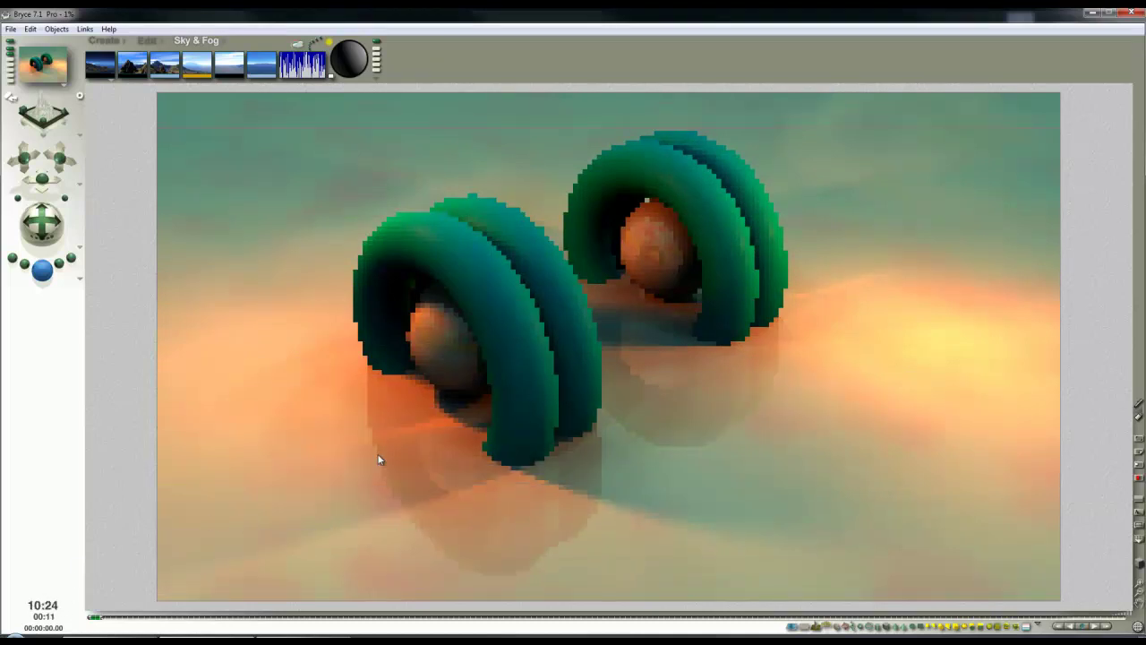
# Step: Set the Sky Lab cast-shadow softness to 0 for hard shadows, then re-render the scene
pyautogui.click(303, 44)
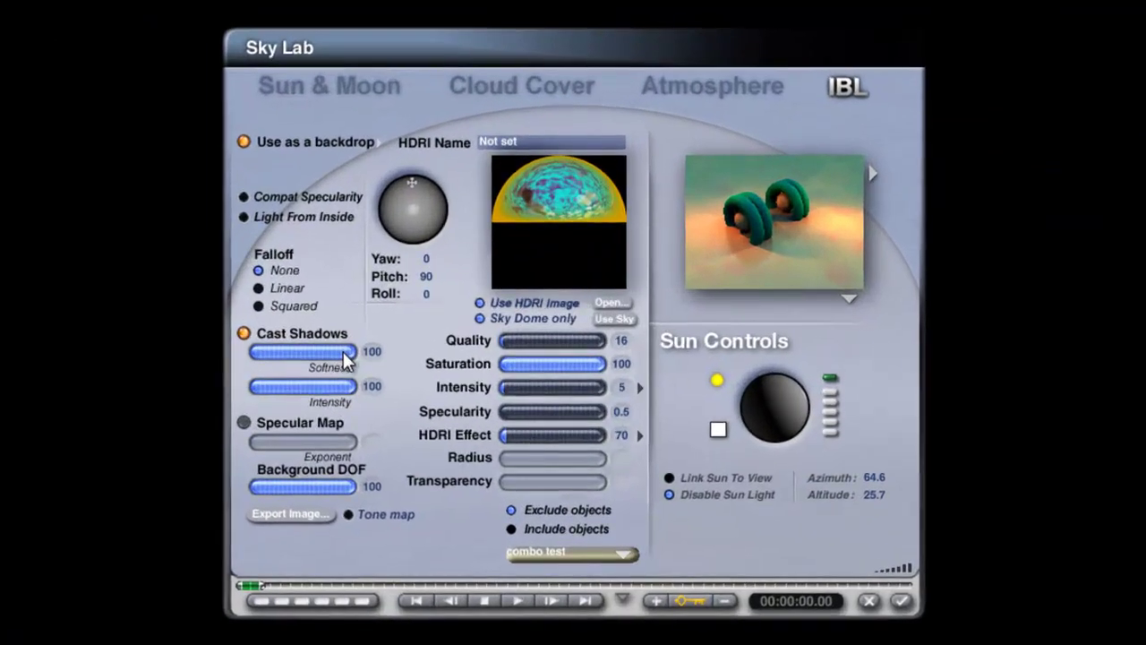
pyautogui.moveTo(343, 351); pyautogui.dragTo(253, 350)
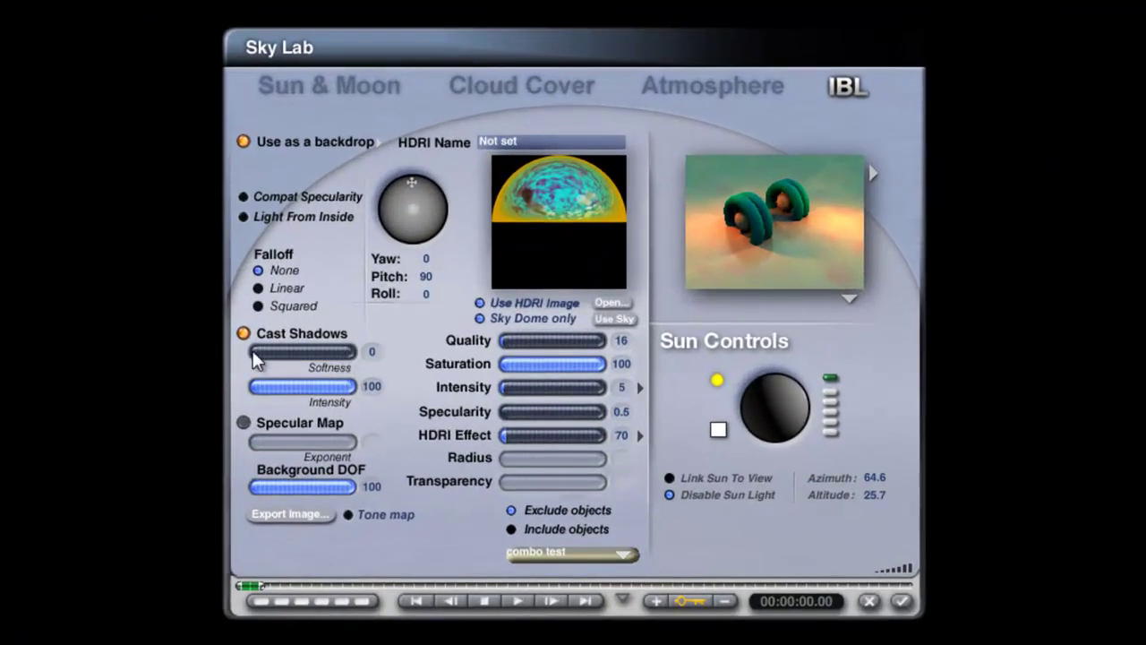
pyautogui.click(900, 602)
pyautogui.hotkey('ctrl', 'r')
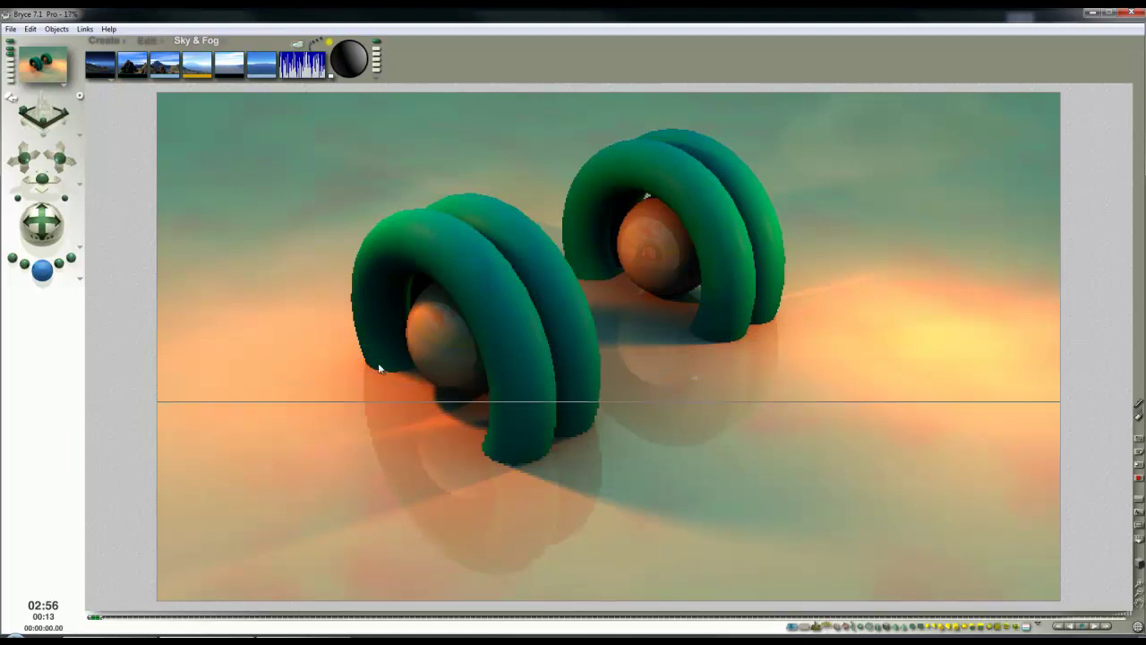
# Step: Stop the in-progress render of the coils and spheres and restart it from scratch
pyautogui.click(642, 487)
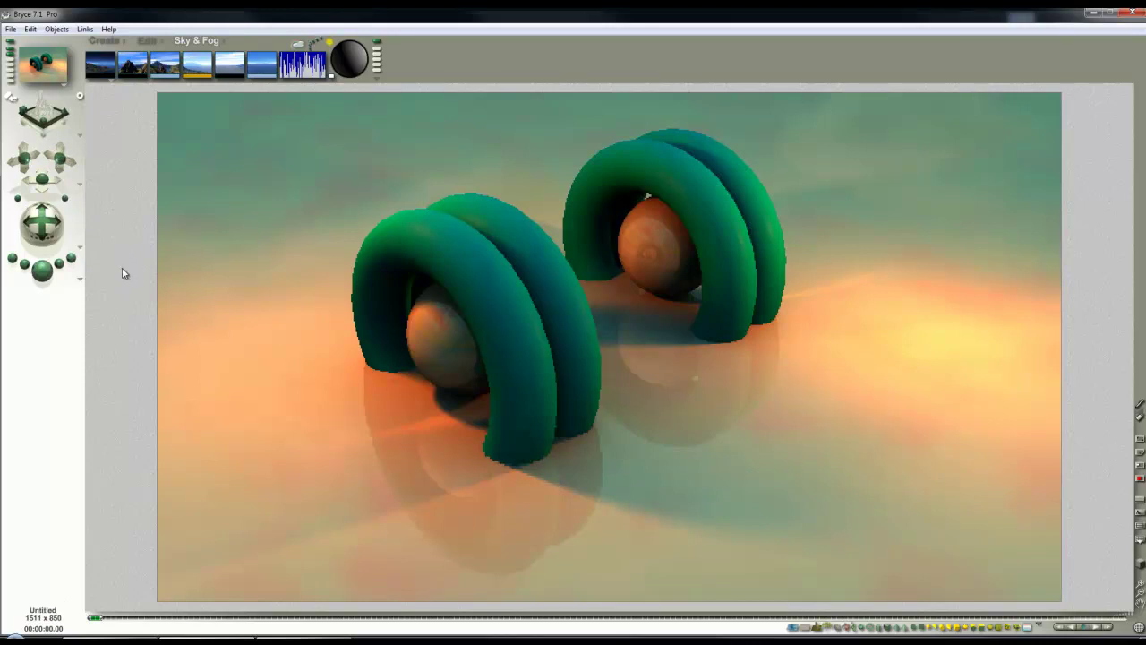
pyautogui.click(55, 265)
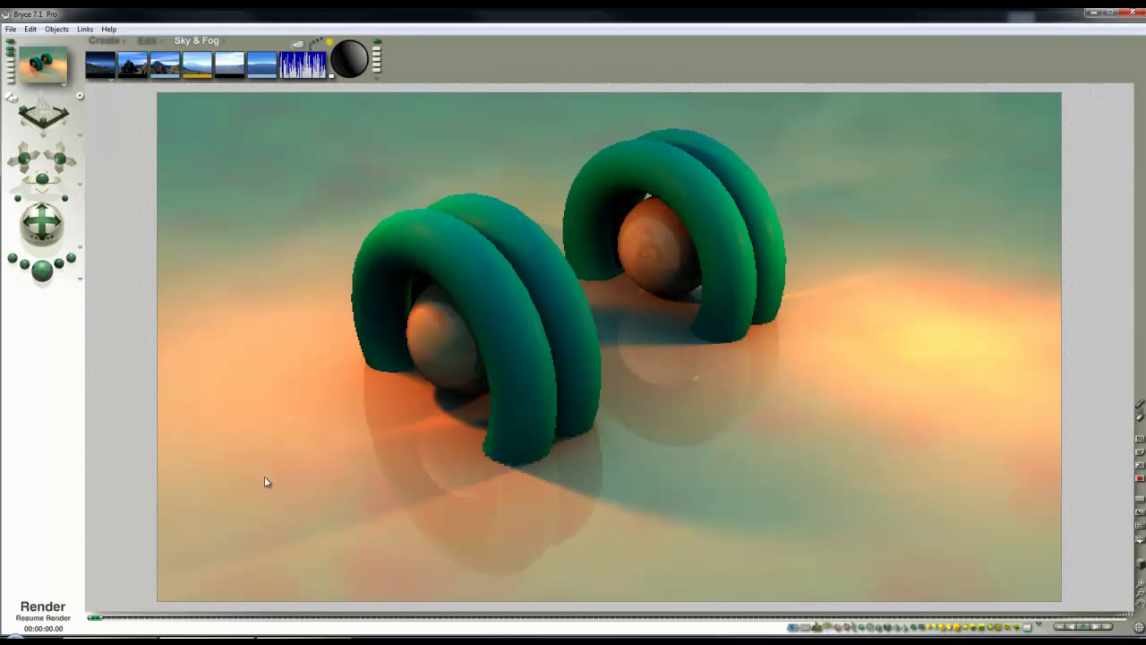